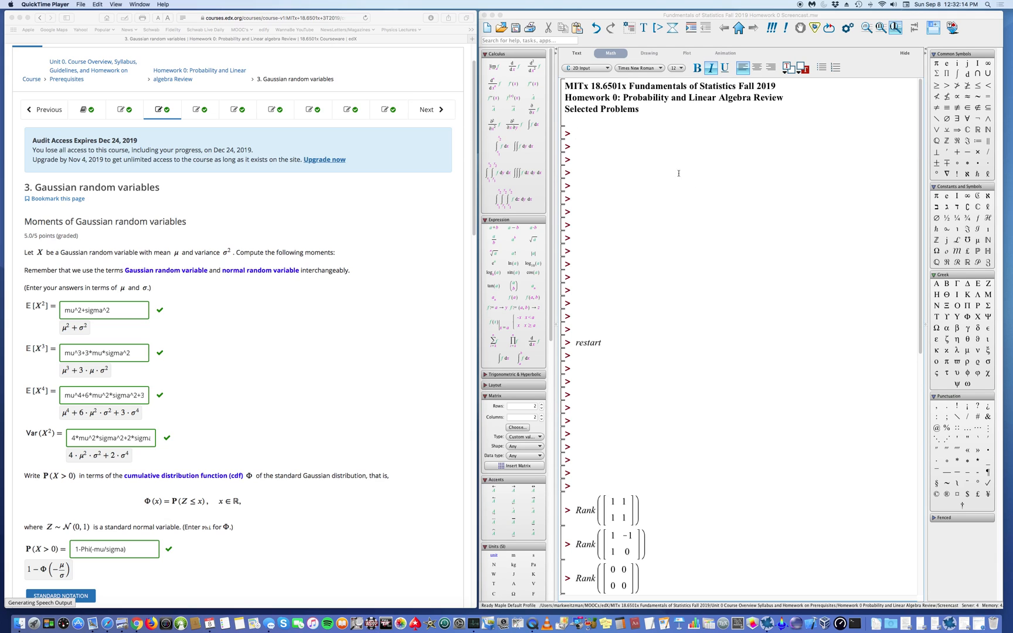
Step: Load the Statistics package in the first empty prompt using with(Statistics): and suppress its output with a colon
left_click(589, 134)
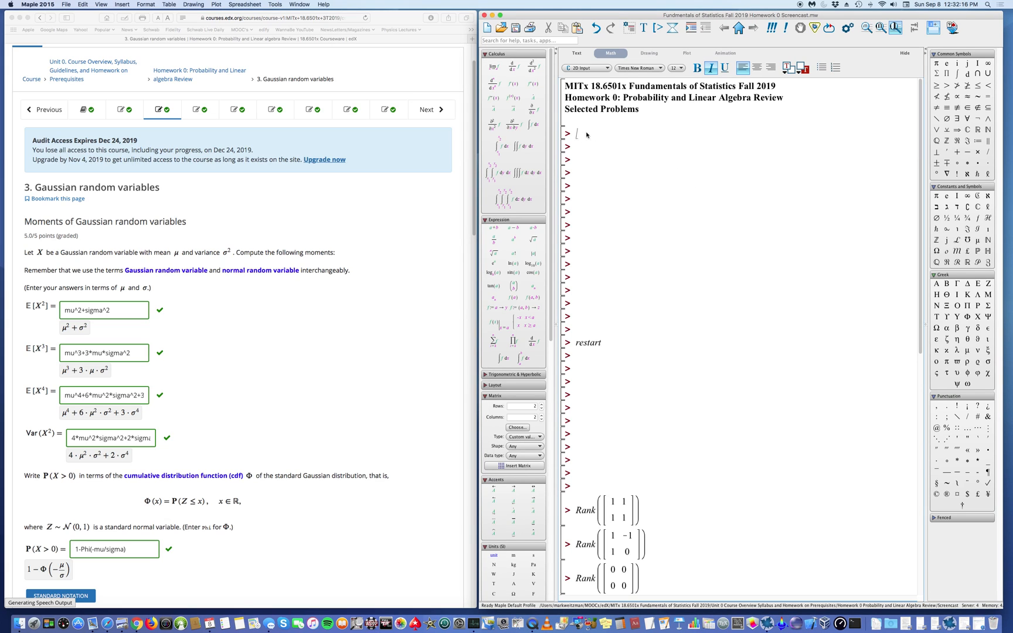
type("with(Statistics)")
key("Return")
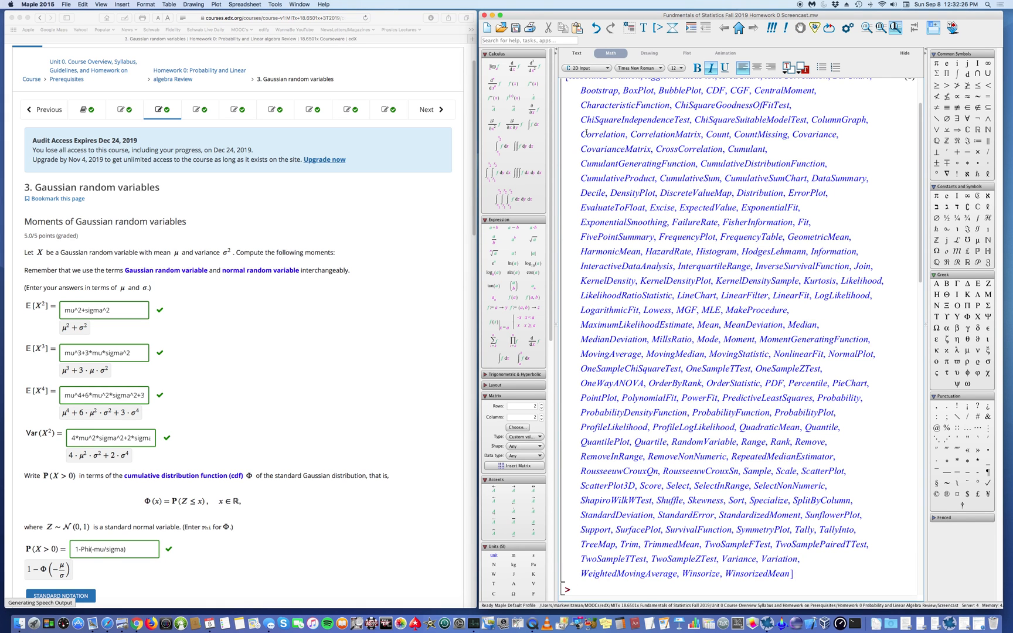
scroll(743, 211, "up", 3)
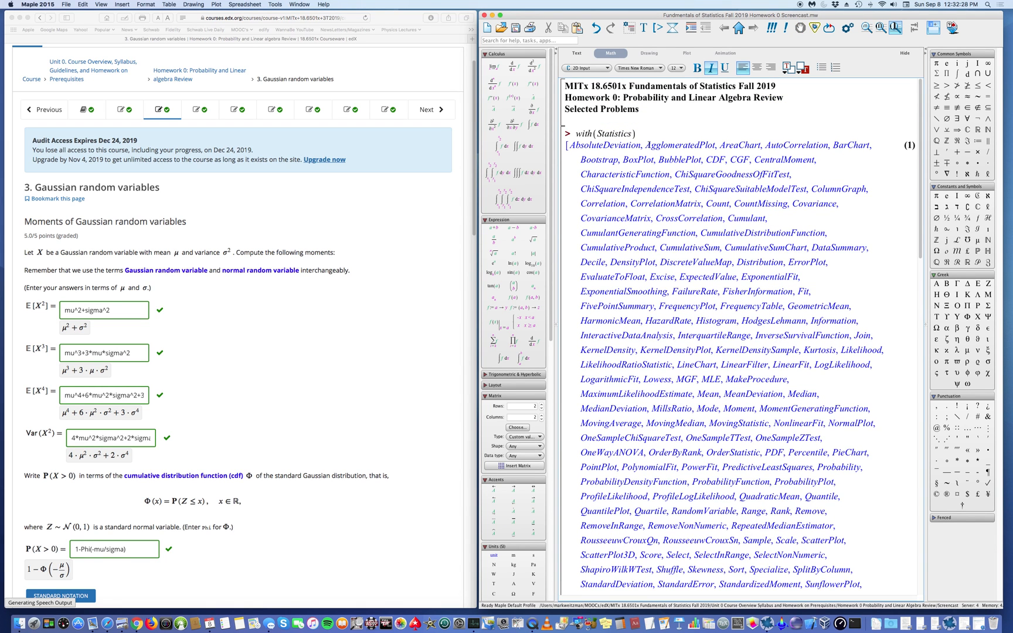
left_click(641, 133)
type(":")
key("Return")
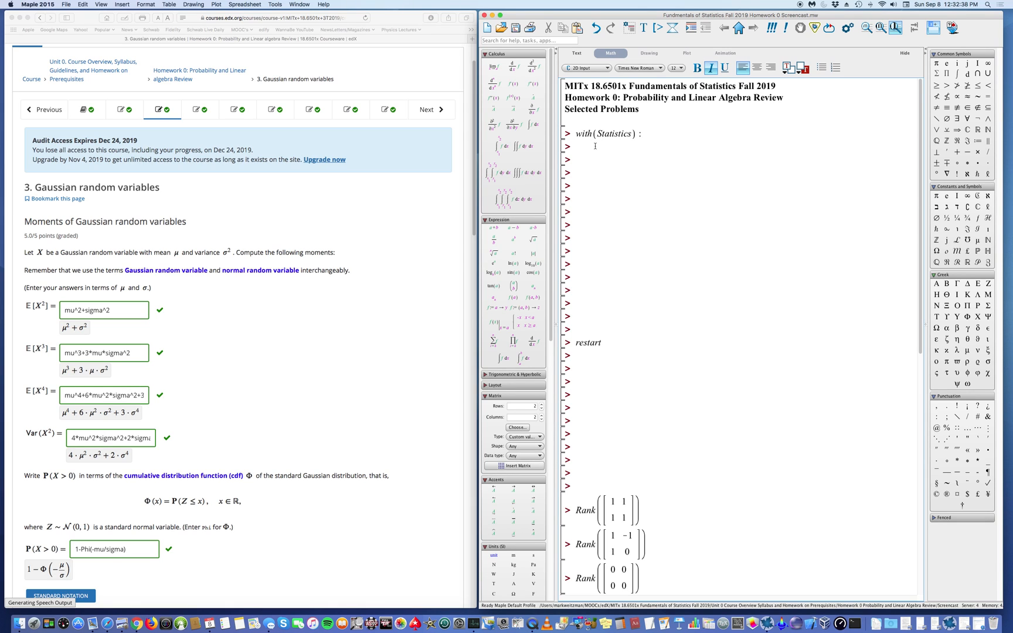
Step: Add the assumption that σ > 0 with an assume command below the package line
type("assume(")
left_click(988, 361)
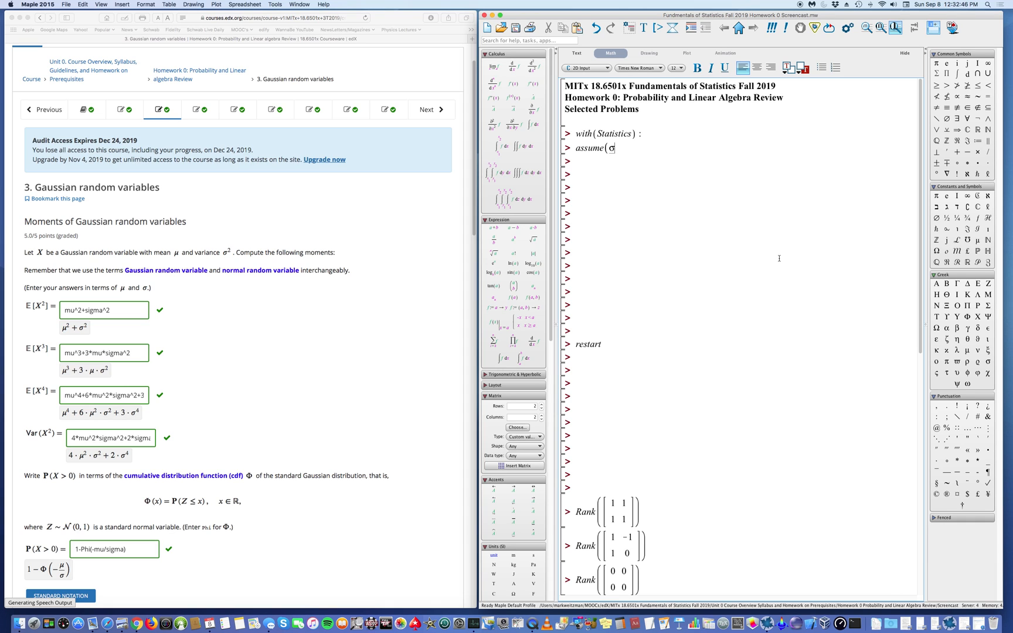
type("> 0)")
key("Return")
Step: Define X := RandomVariable(Normal(μ, σ)) and end the line with a colon to suppress its output
type("X :=")
scroll(585, 161, "down", 2)
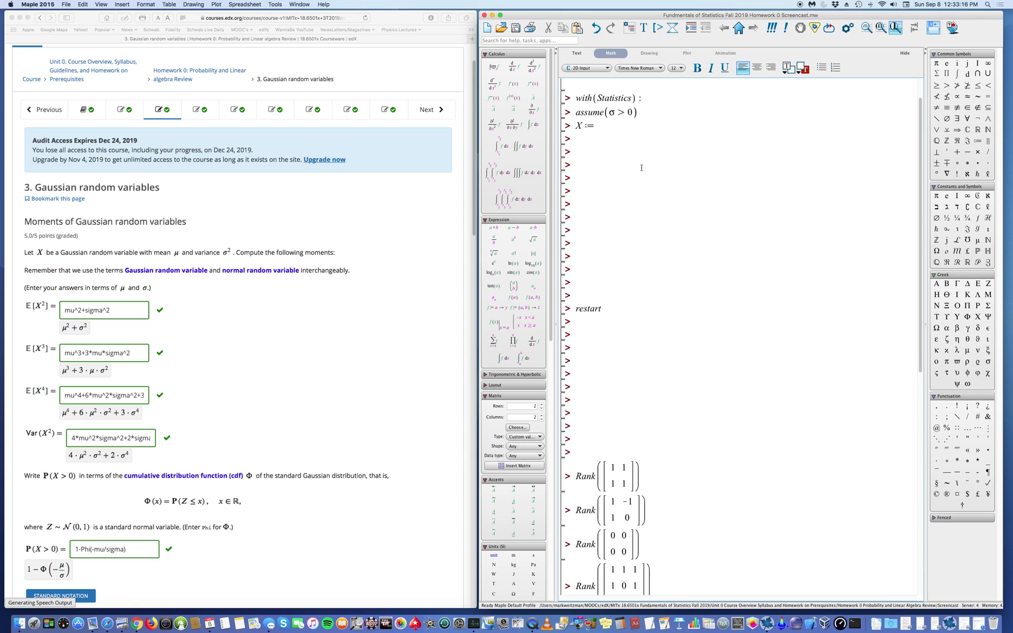
type("RandomVariable")
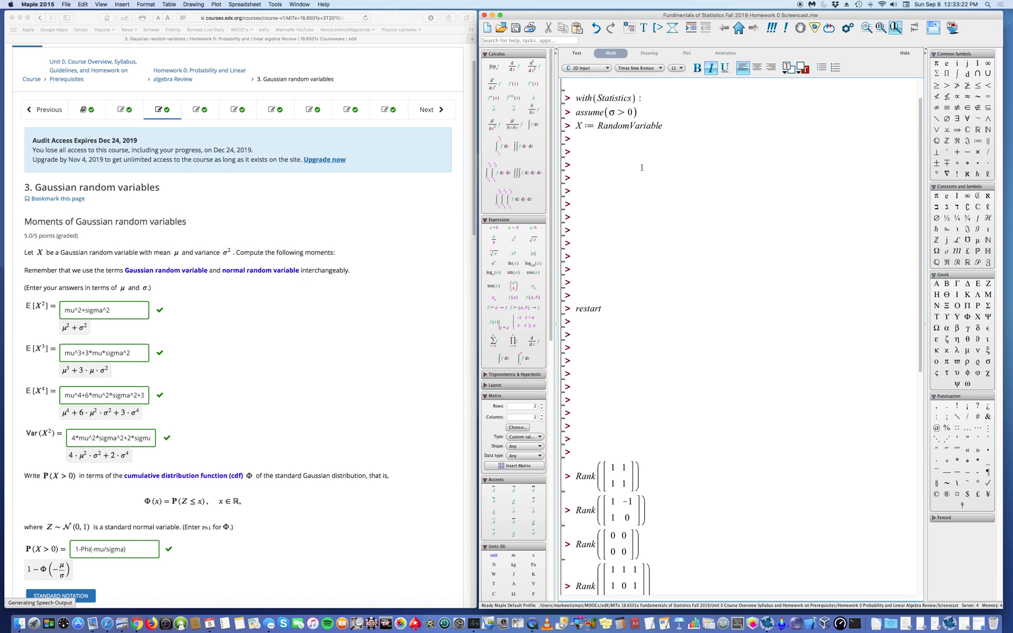
type("(Normal(")
left_click(967, 351)
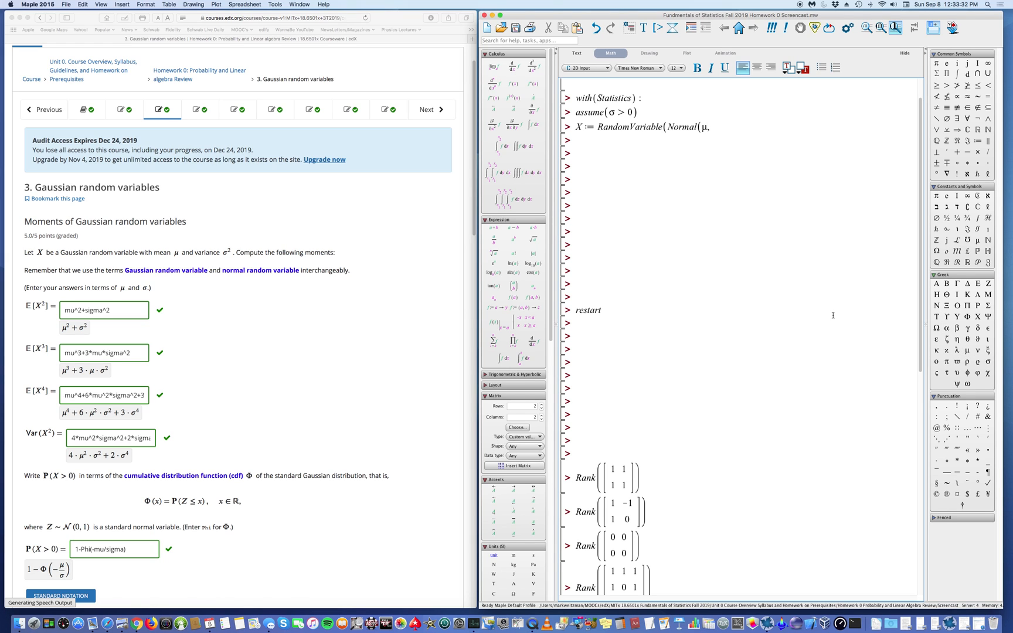
left_click(988, 362)
type("))")
key("Return")
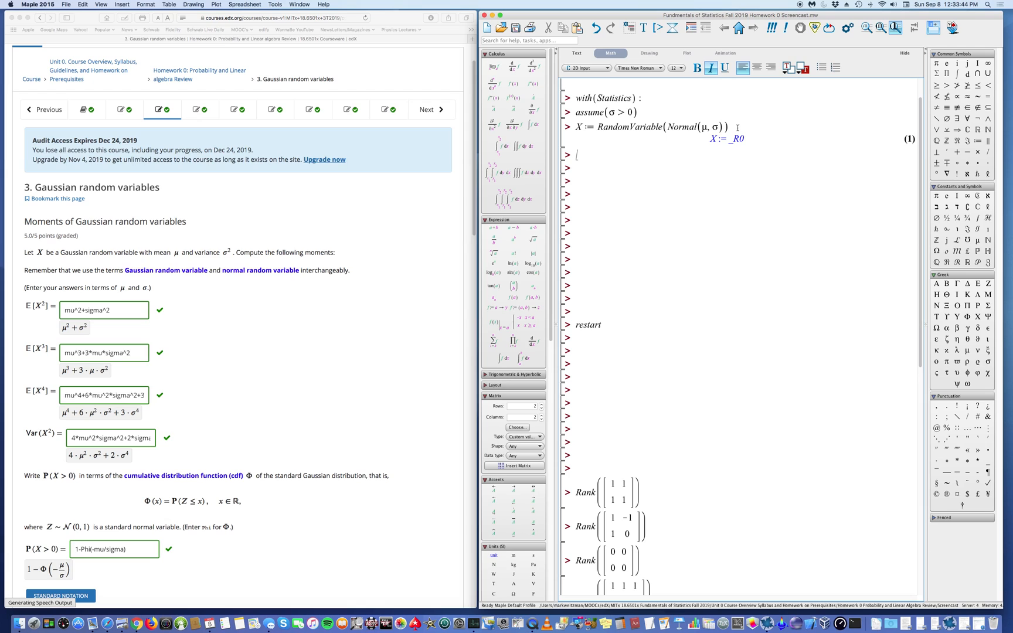
left_click(738, 128)
type(":")
key("Return")
Step: Begin the definition of EX2 as a definite integral with limits from -∞ to ∞
scroll(730, 128, "up", 1)
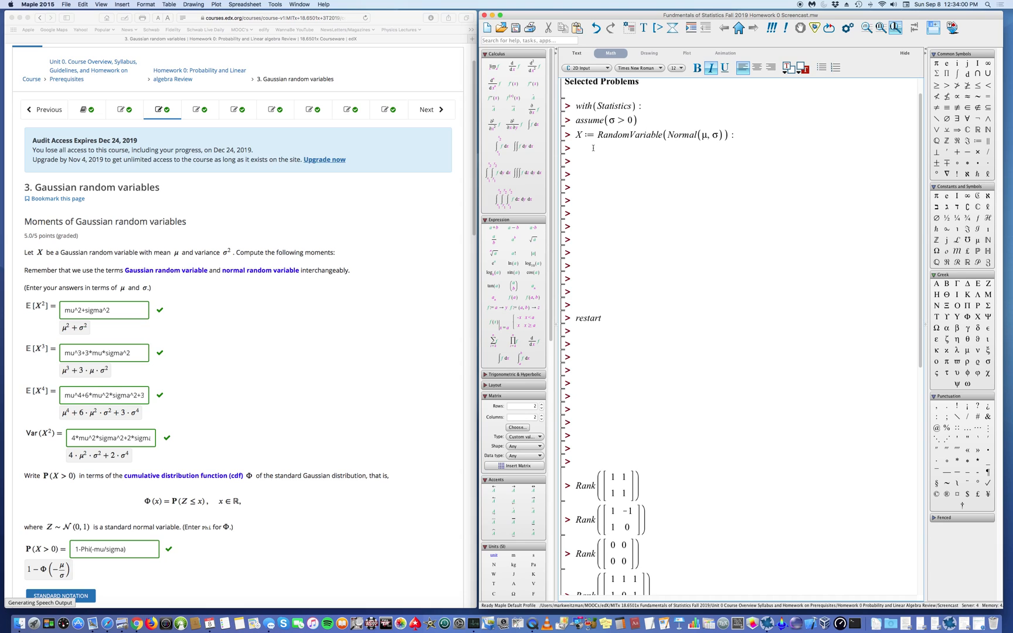
type("EX2 :=")
left_click(503, 146)
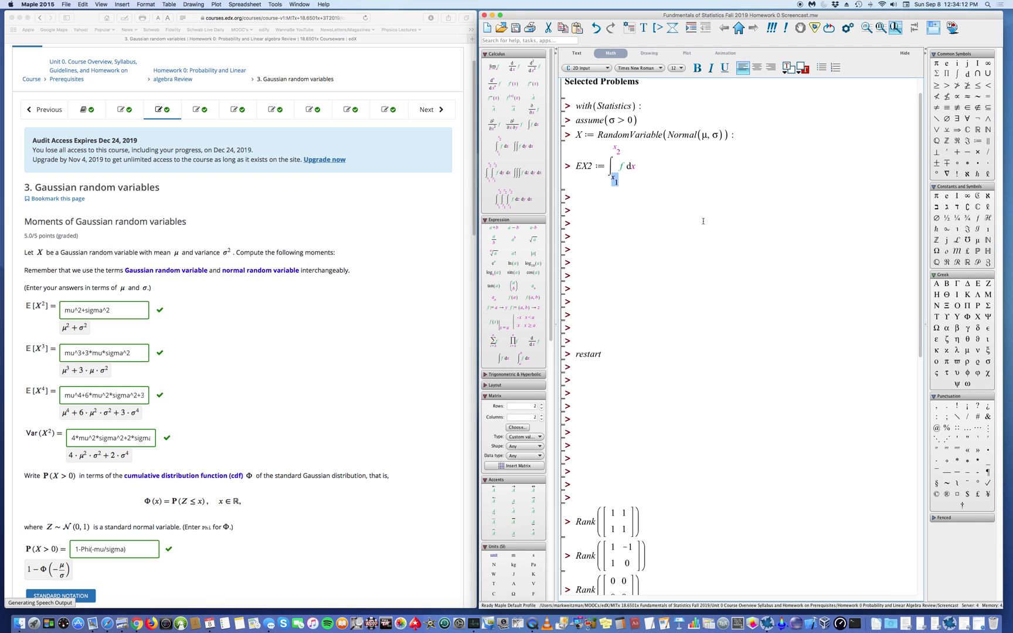
key("BackSpace")
type("-")
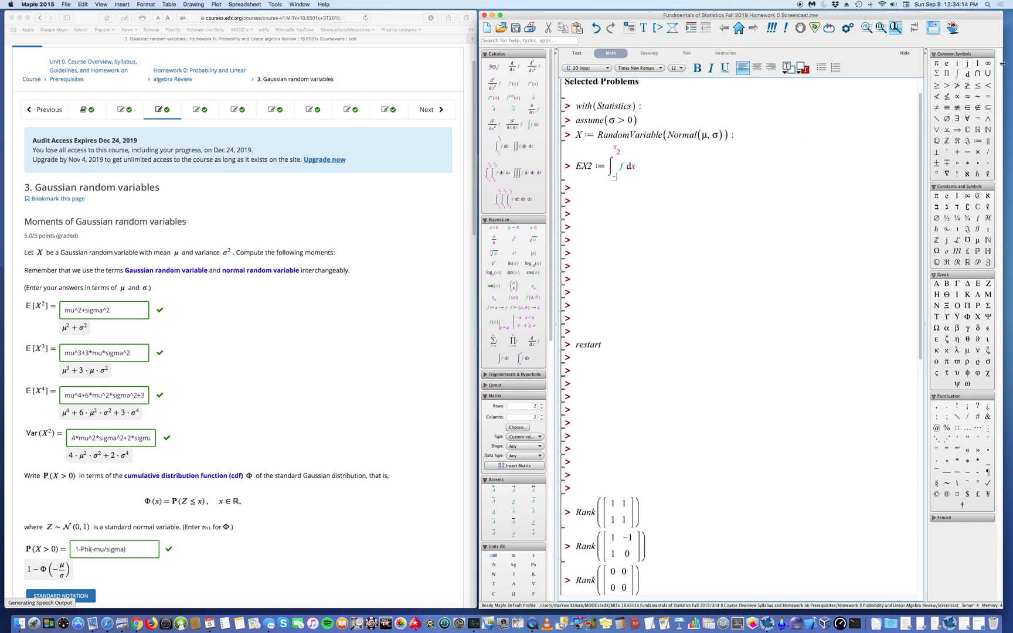
left_click(988, 62)
key("Tab")
left_click(988, 63)
key("Tab")
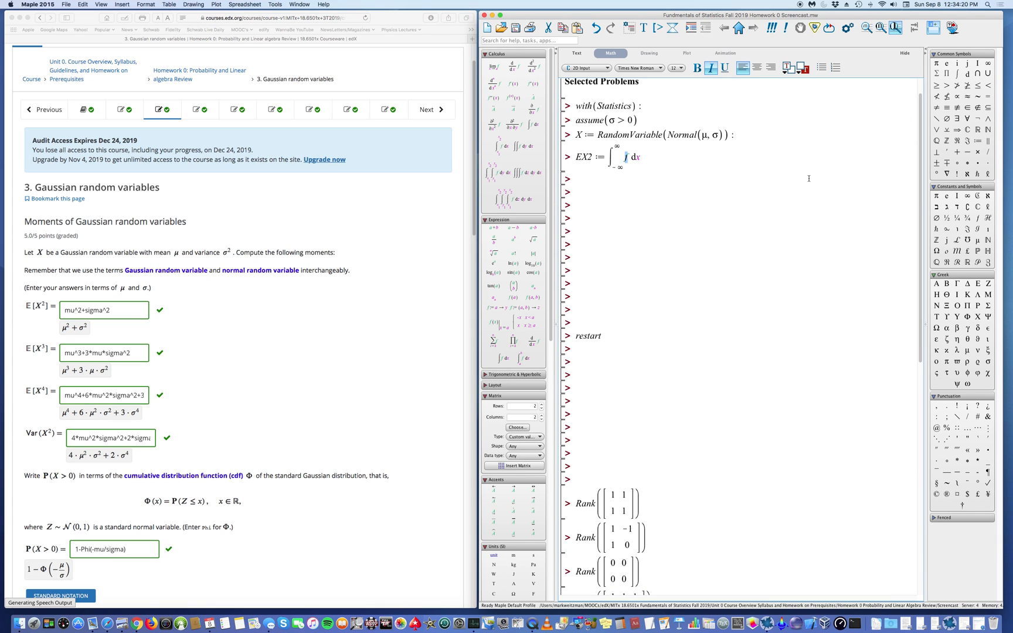
Step: Fill in the EX2 integrand as x^2·PDF(X, x) with respect to x and evaluate it
type("x")
type("2")
type("*")
type("PDF")
type("(X")
type(",x)")
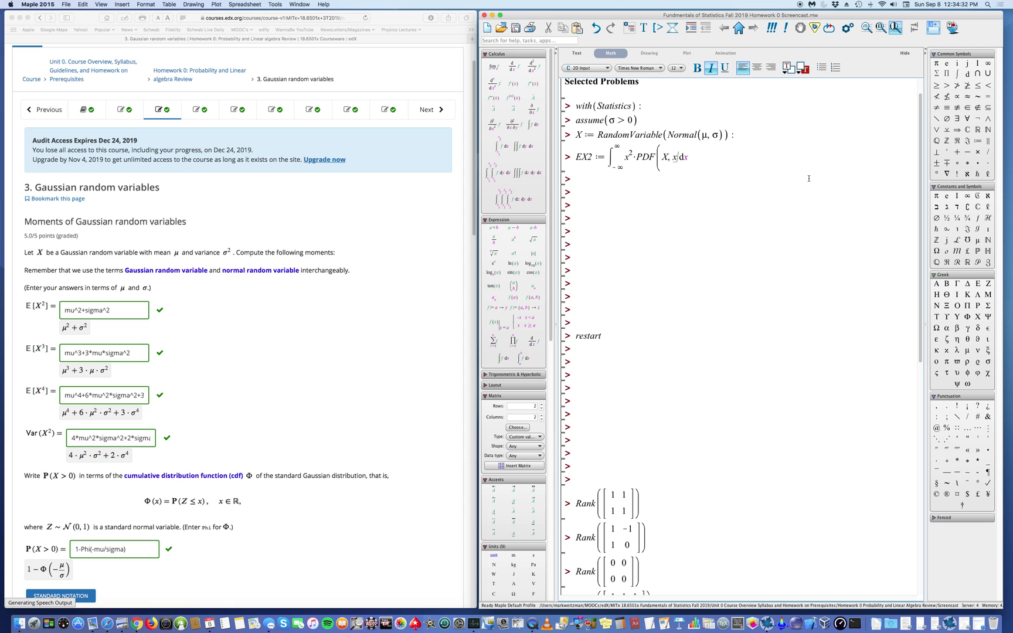
type("x")
key("Return")
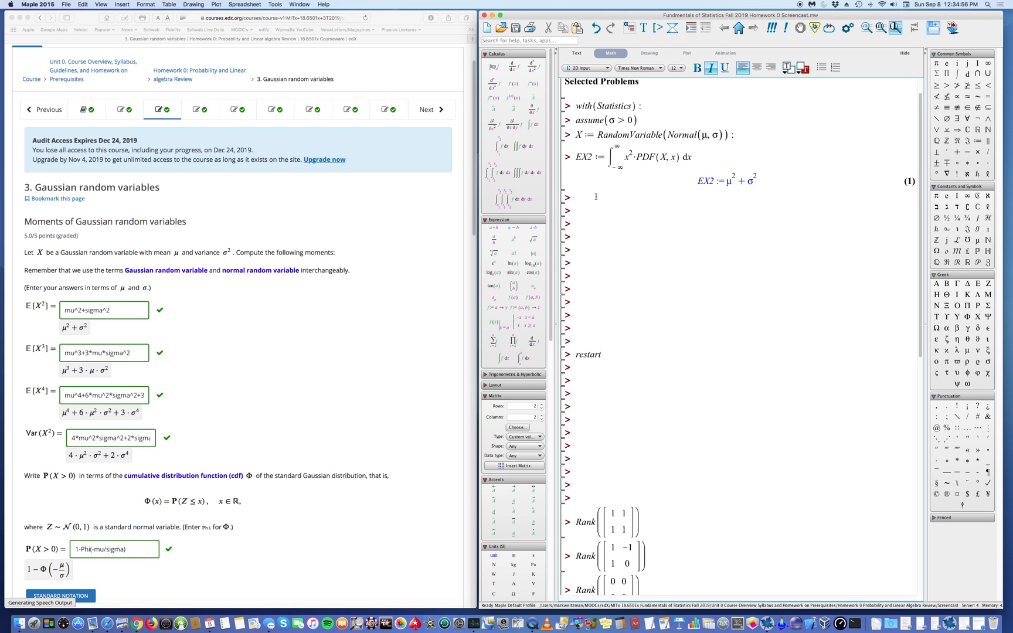
Step: Begin the definition of EX3 as a definite integral with limits from -∞ to ∞
type("EX3 :=")
left_click(497, 145)
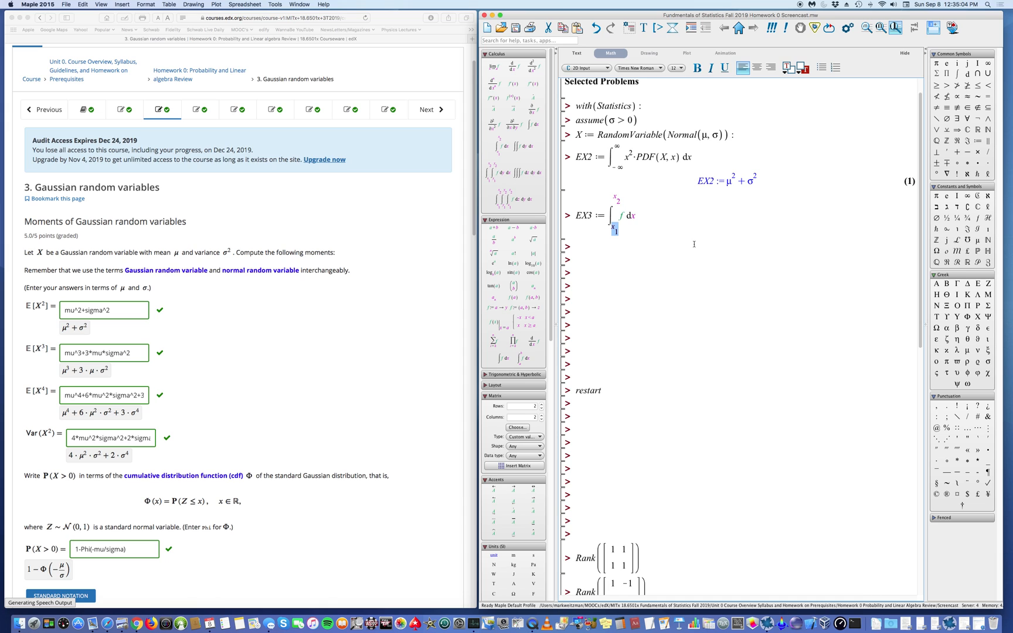
key("BackSpace")
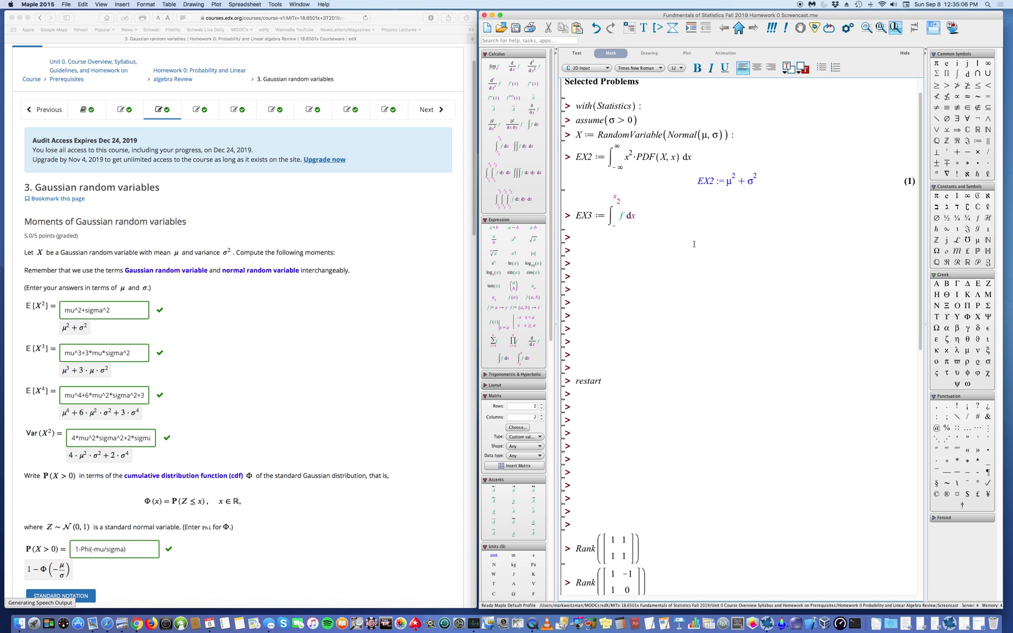
left_click(991, 66)
key("Tab")
left_click(988, 63)
key("Tab")
Step: Fill in the EX3 integrand as x^3·PDF(X, x) and evaluate it
type("x^")
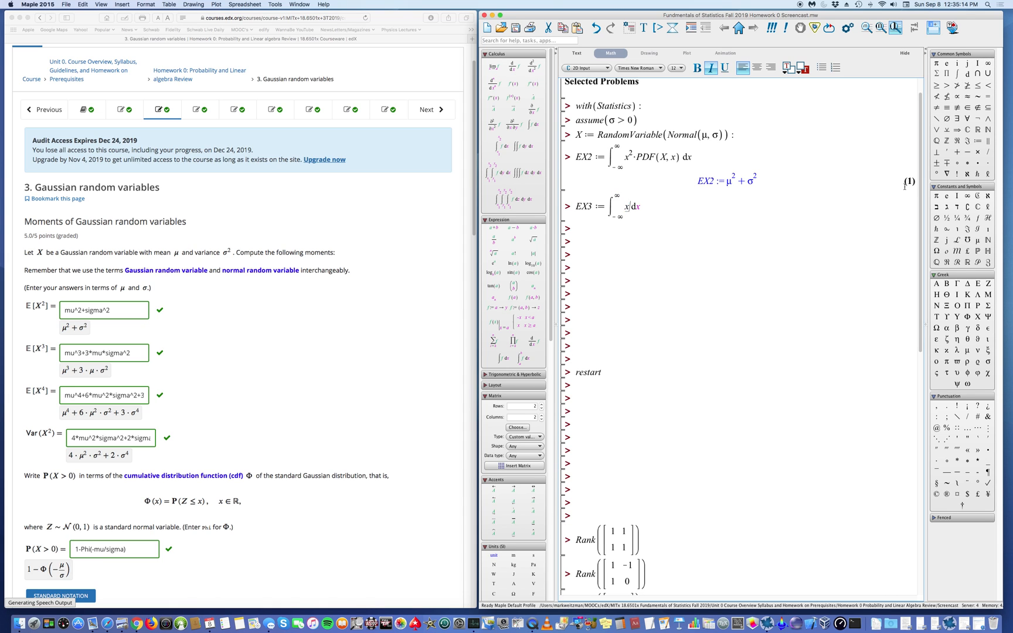
type("3")
key("Right")
type("*PD")
type("F(X,")
type("x")
type(")")
key("Return")
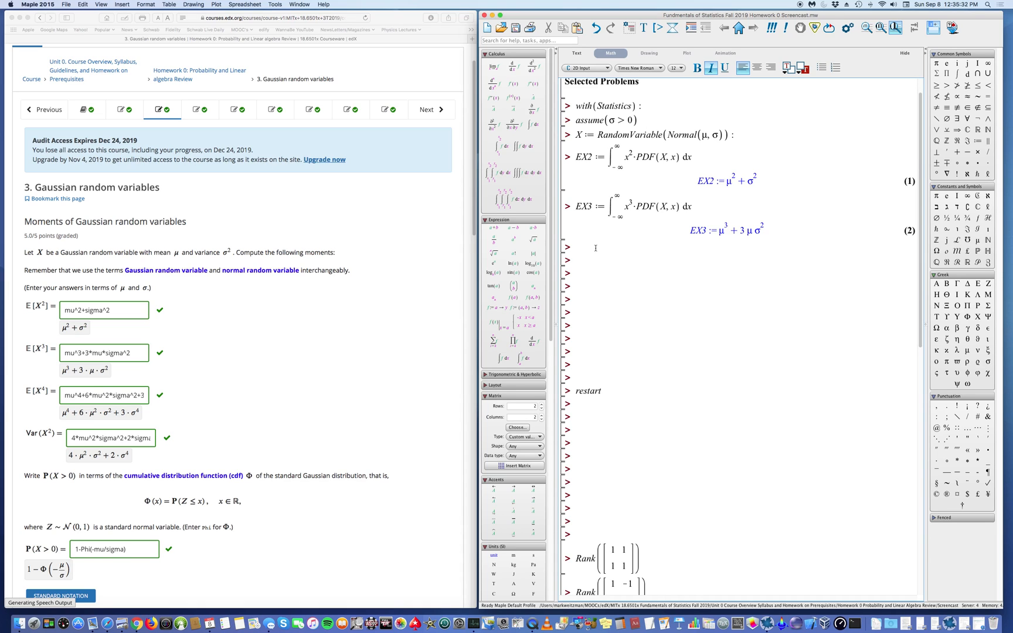
Step: Begin the definition of EX4 as a definite integral with limits from -∞ to ∞
type("EX4 :=")
left_click(502, 146)
key("BackSpace")
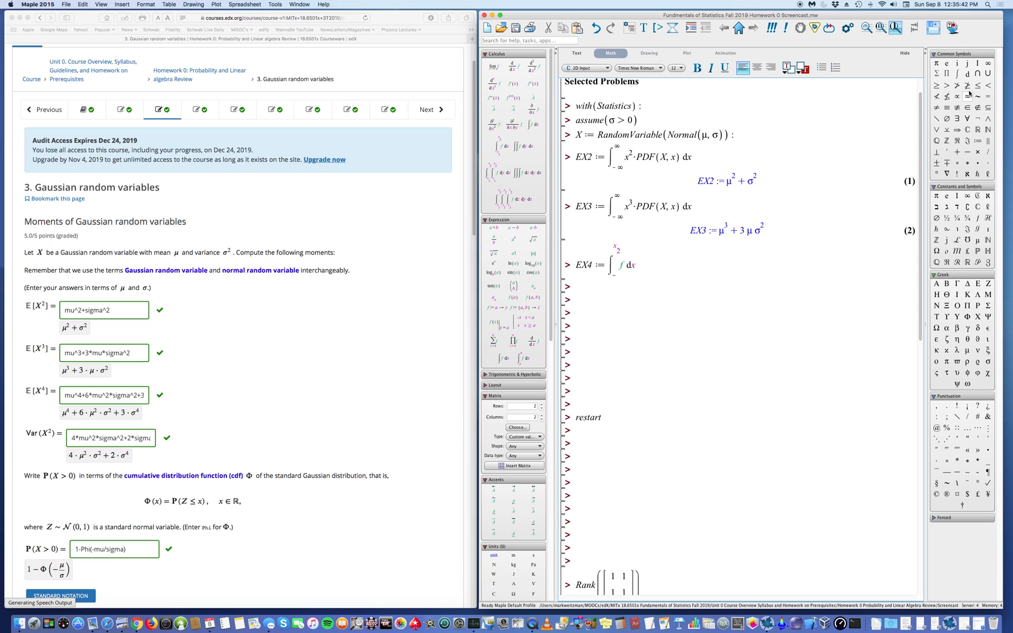
left_click(987, 66)
key("Tab")
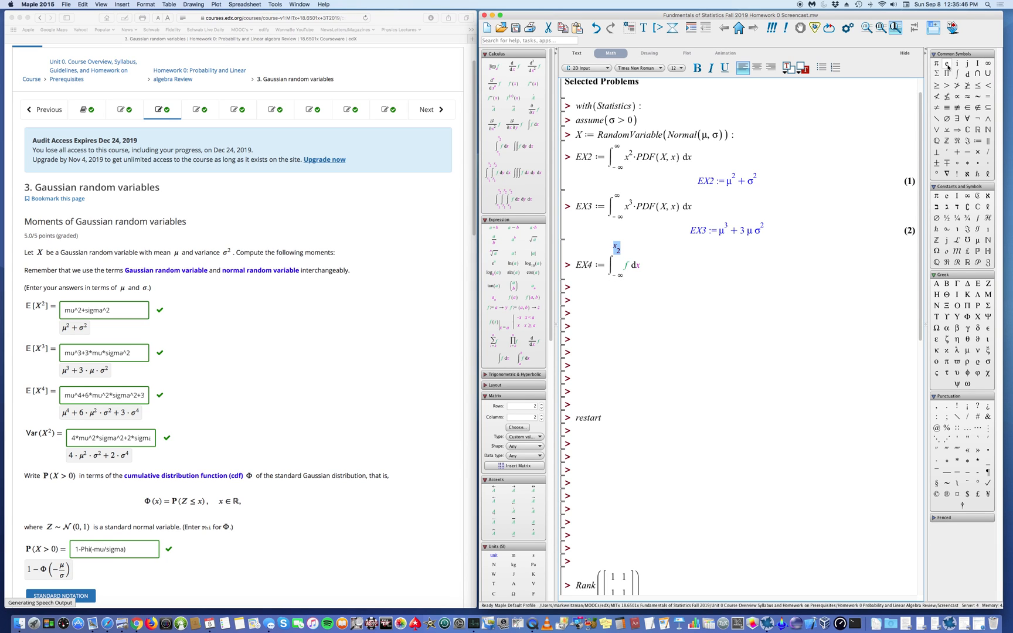
left_click(987, 63)
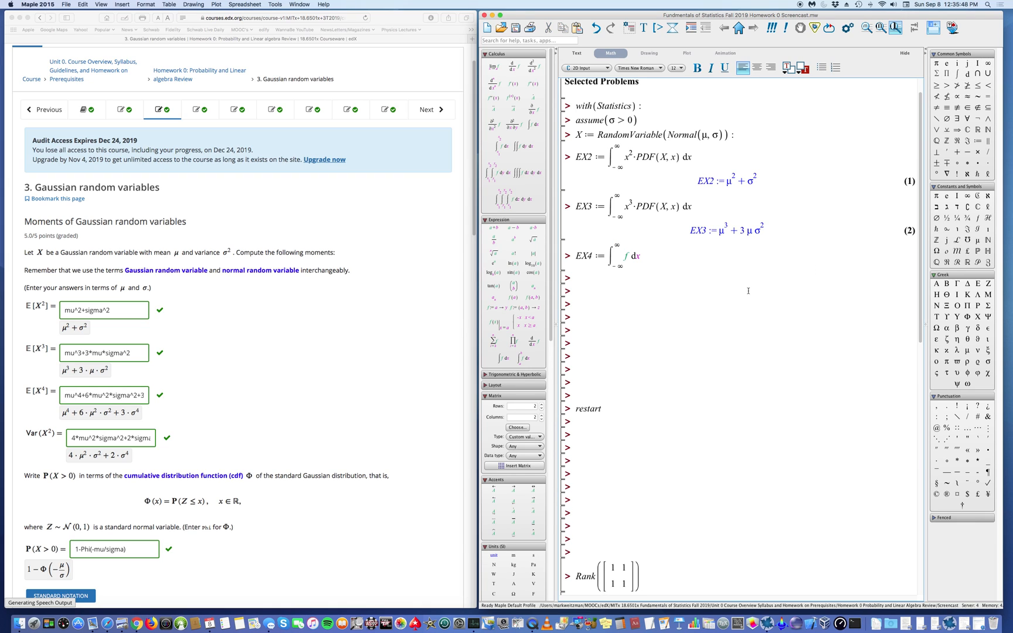
key("Tab")
Step: Fill in the EX4 integrand as x^4·PDF(X, x) and evaluate it
type("x")
type("^4")
key("BackSpace")
key("BackSpace")
type("^4")
key("Right")
type("*")
type("PDF(")
type("X,x")
type(")")
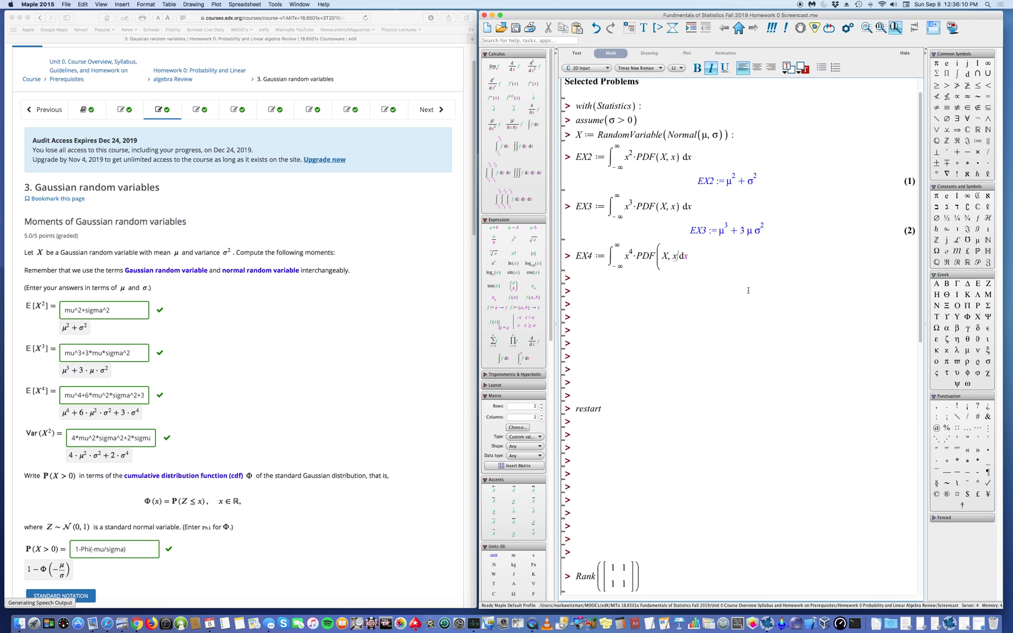
key("Right")
key("Return")
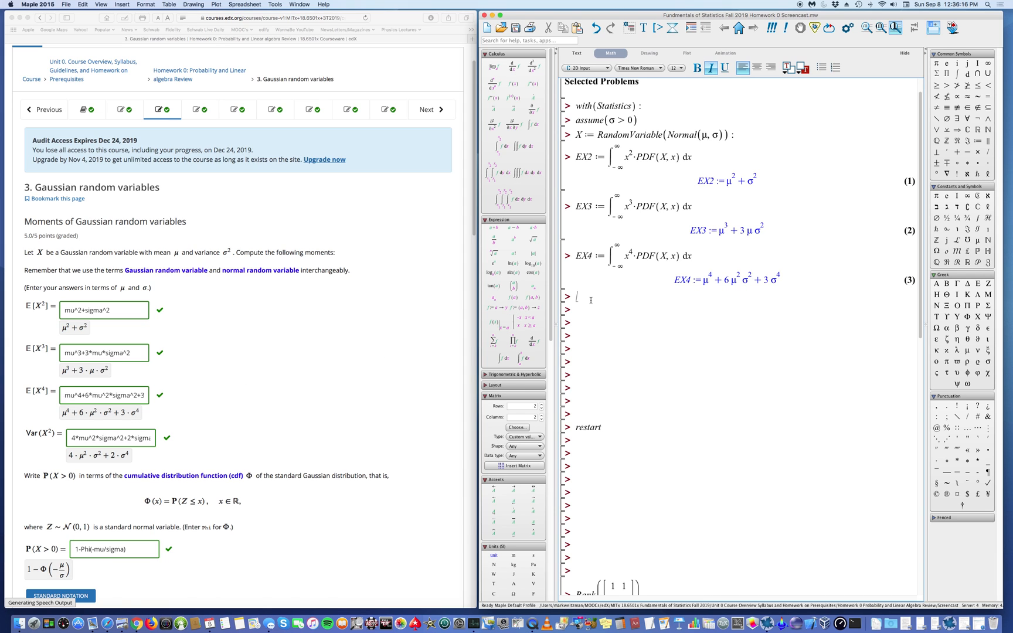
Step: Begin an assignment named VX2 in the empty prompt below the EX4 result
type("VX2 :=")
scroll(590, 298, "up", 2)
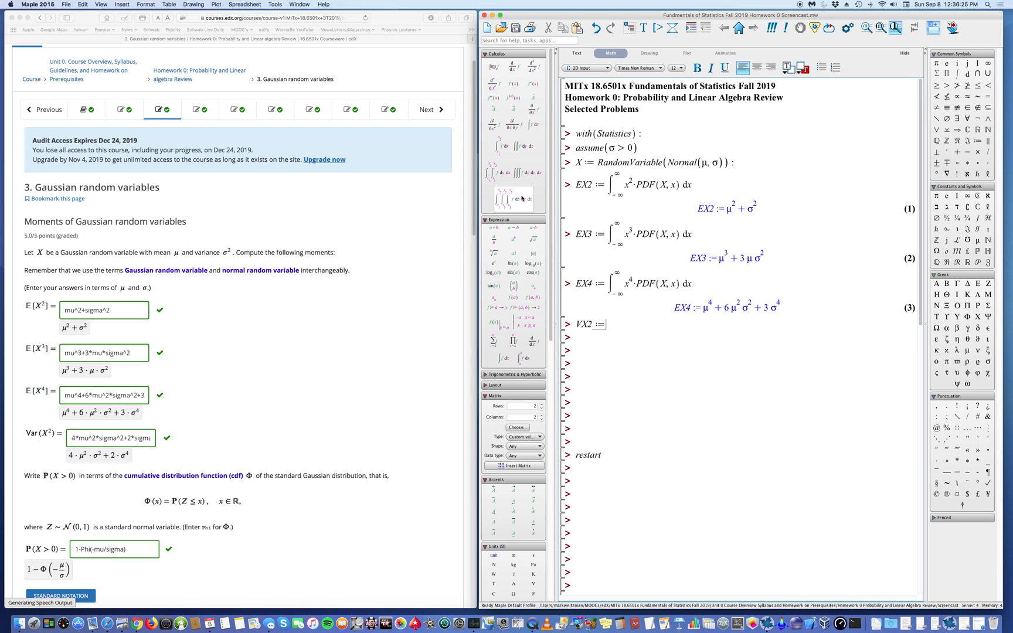
left_click(504, 146)
left_click(662, 338)
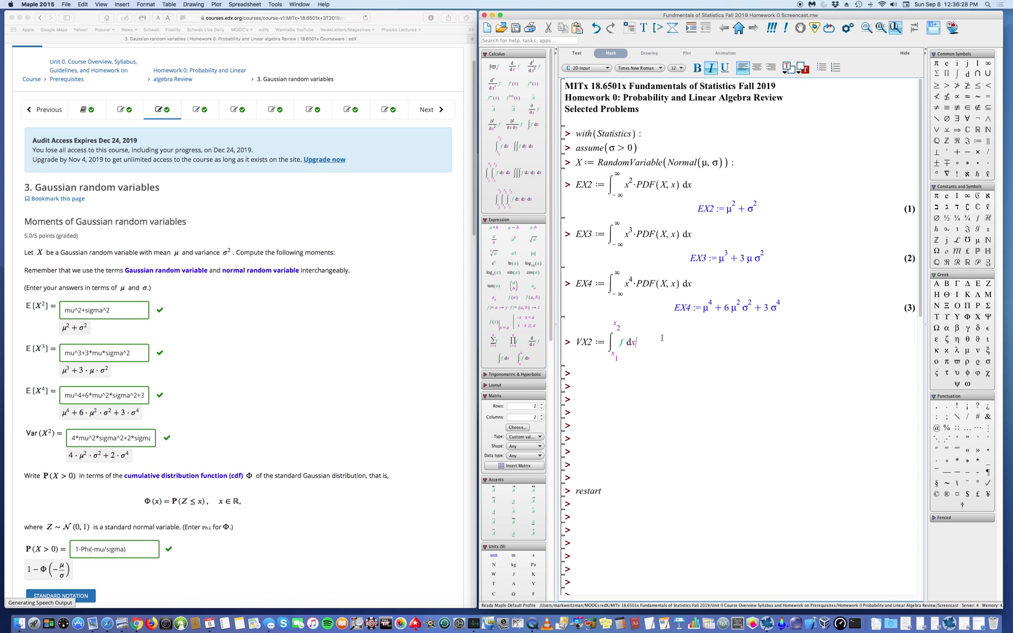
key("BackSpace")
key("BackSpace")
key("BackSpace")
key("BackSpace")
key("BackSpace")
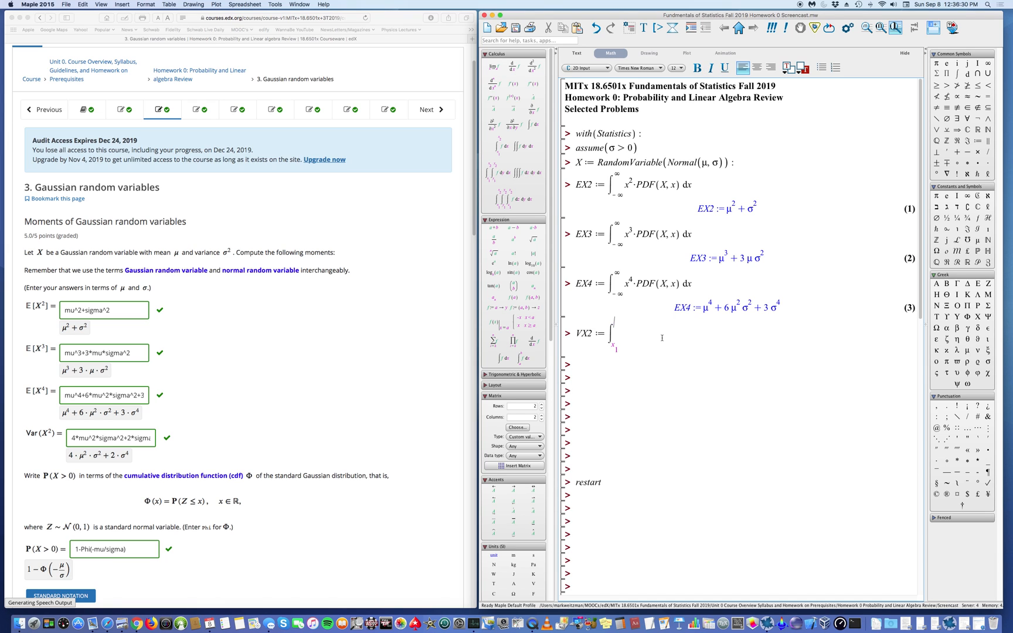
key("BackSpace")
key("BackSpace")
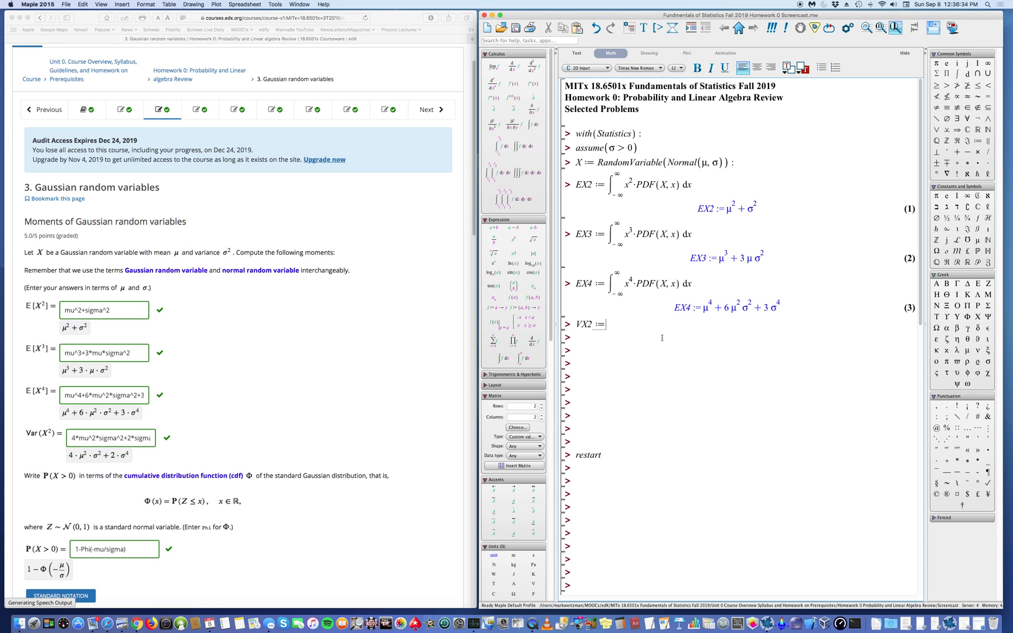
Step: Complete the VX2 assignment as EX4 - EX2^2 and evaluate it
type("Ex")
key("BackSpace")
type("X2")
key("BackSpace")
type("4-")
type("EX2^2")
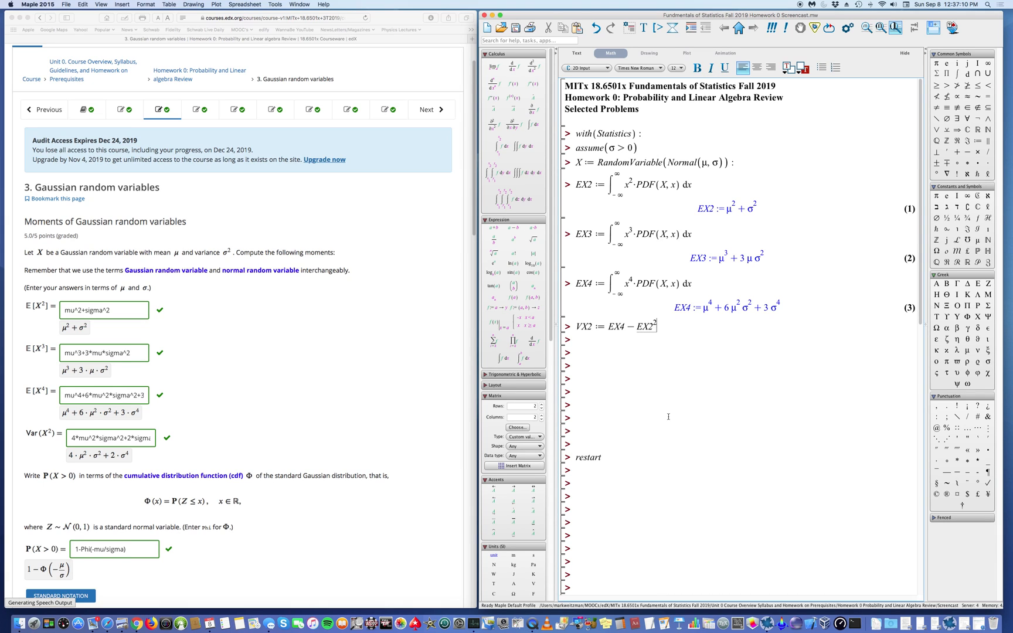
key("Return")
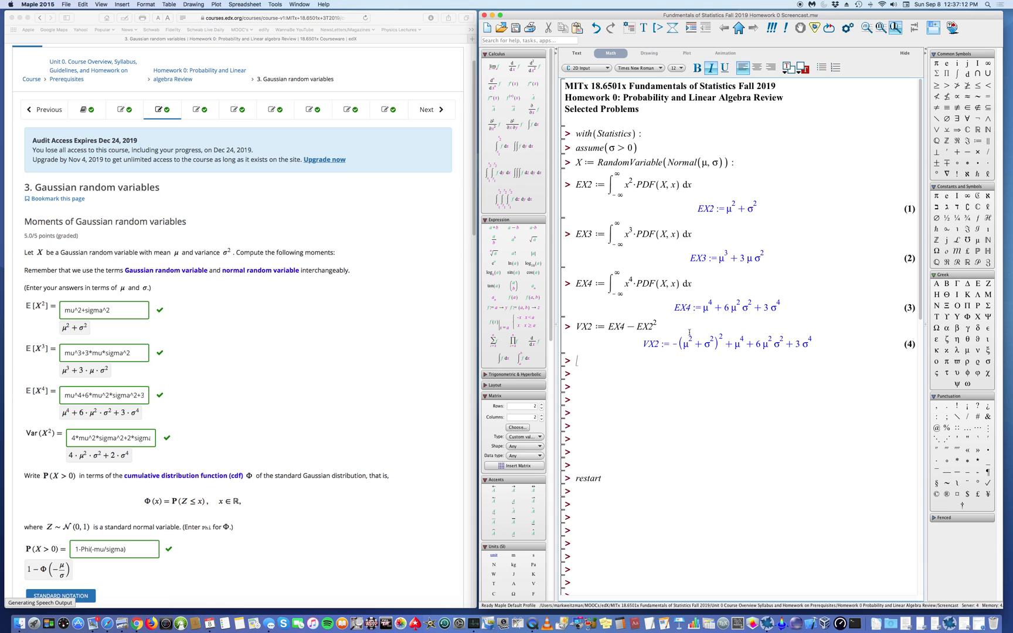
Step: Wrap the VX2 expression in simplify() so it reads simplify(EX4 - EX2^2), and re-evaluate it
left_click(609, 326)
type("simplify(")
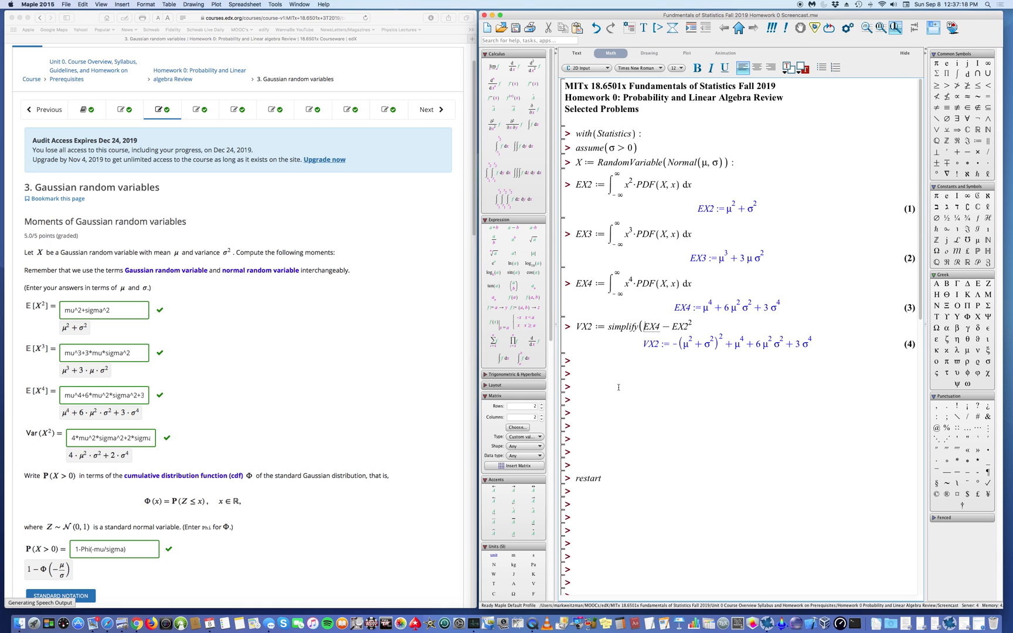
key("Right")
key("Right")
key("Right")
key("Right")
key("Right")
key("Right")
key("Right")
key("Right")
key("Right")
key("Right")
key("Right")
type(")")
key("Return")
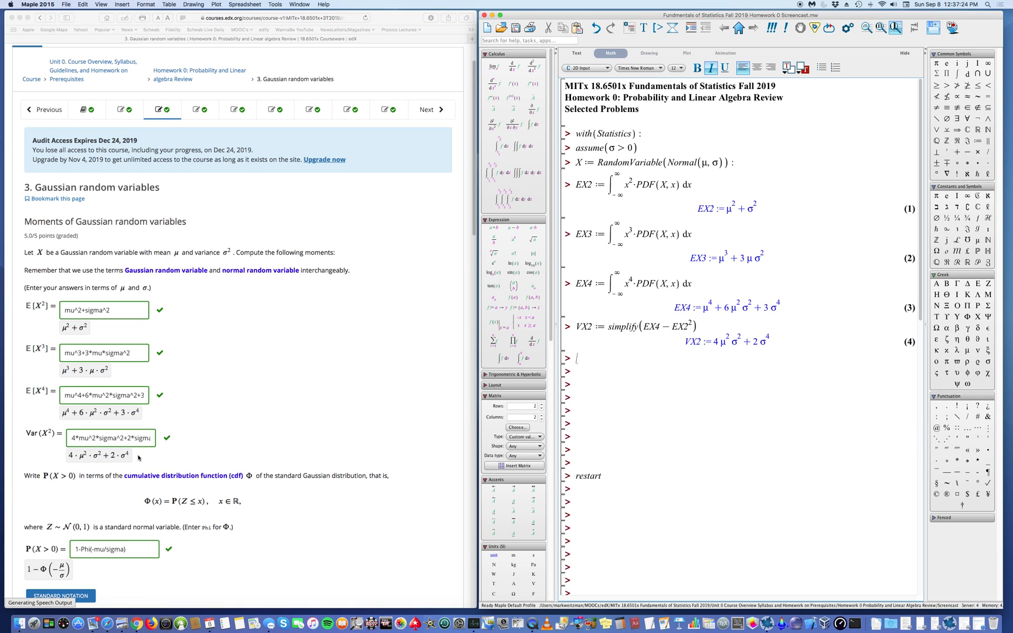
Step: Begin the definition of EX100 below the VX2 result as a definite integral with limits from -∞ to ∞
left_click(588, 359)
type("EX100 :=")
left_click(502, 145)
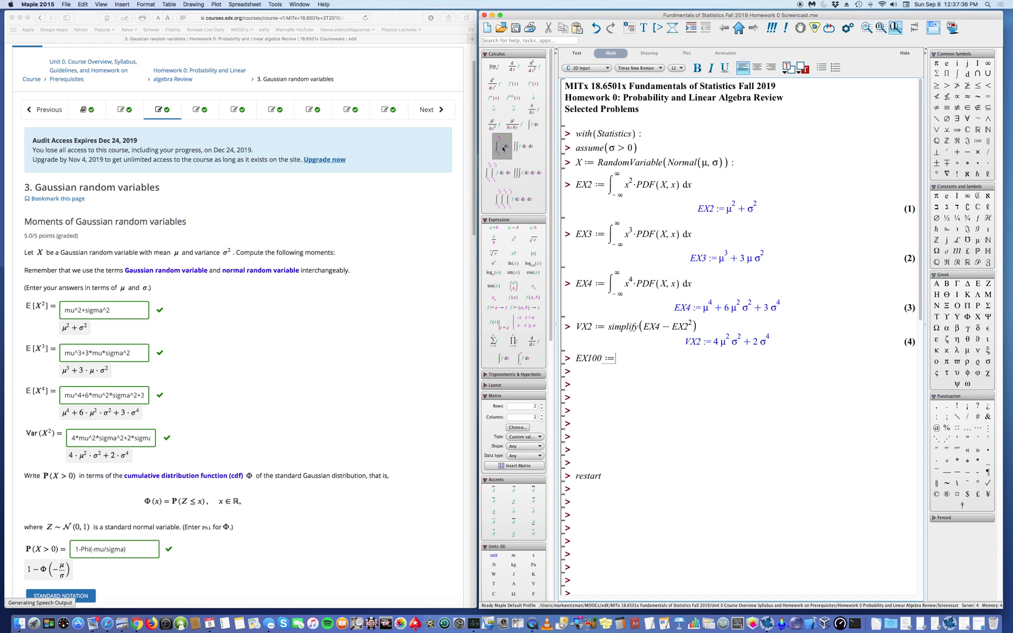
key("BackSpace")
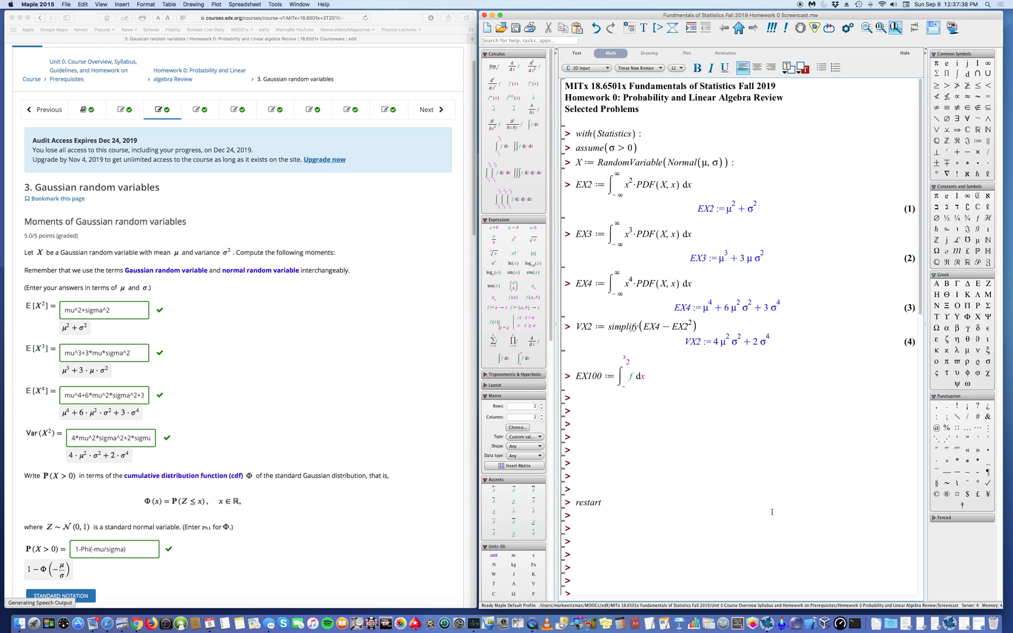
type("-")
left_click(988, 63)
key("Tab")
left_click(987, 63)
key("Tab")
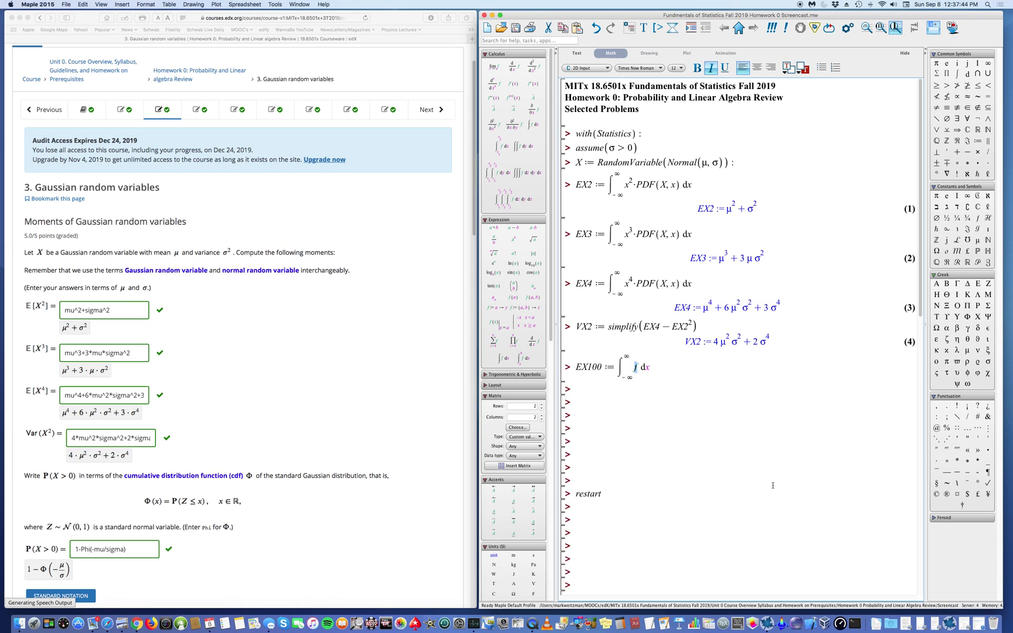
Step: Complete the EX100 integrand as x^100·PDF(X, x) with respect to x and evaluate it
type("x^100")
key("Right")
type("*P")
type("DF(")
type("X, x)")
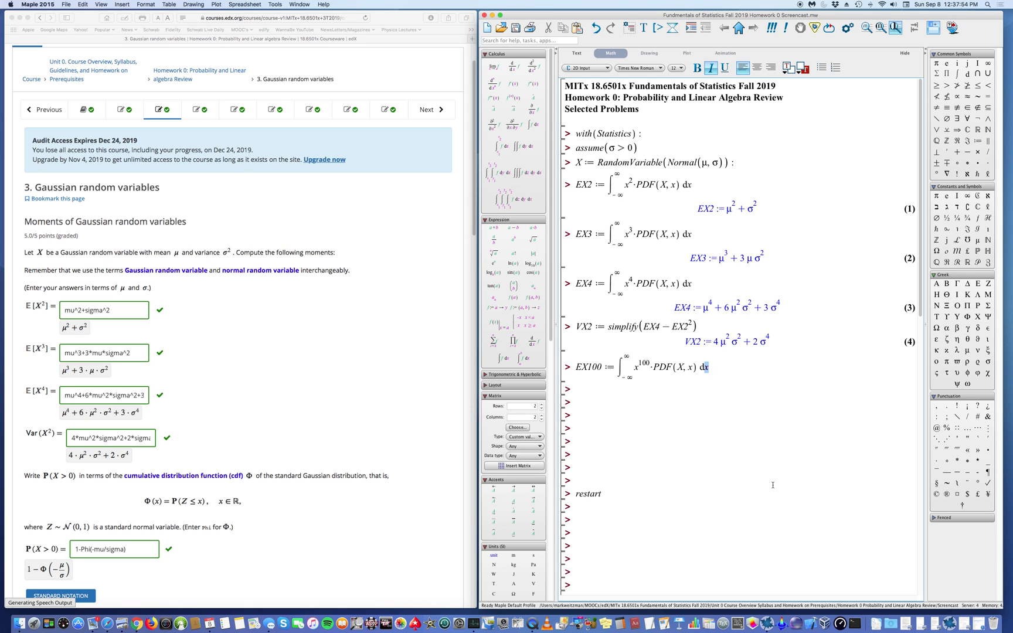
key("Return")
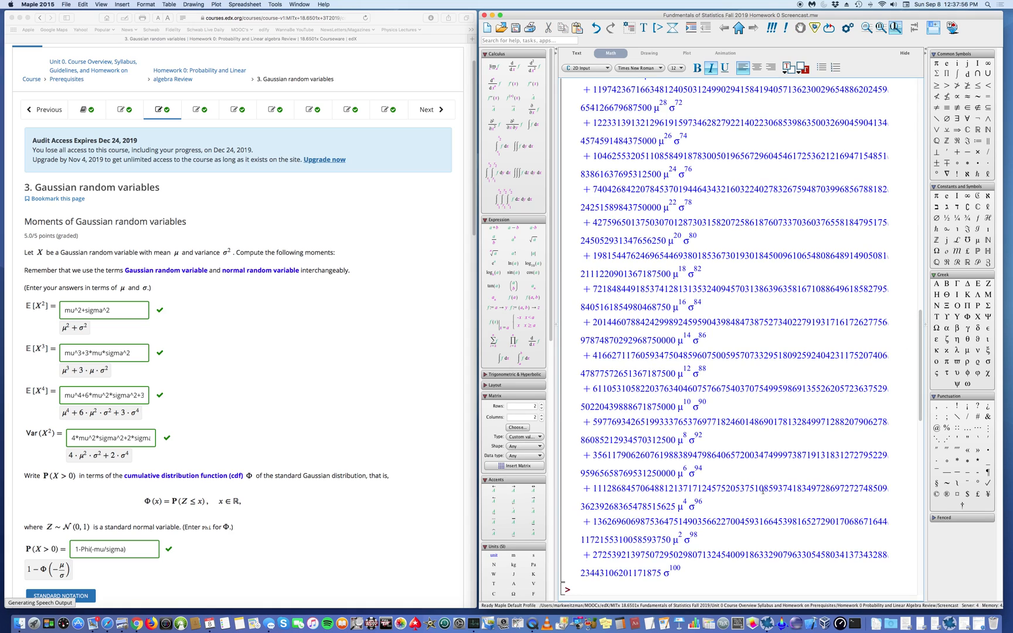
Step: Suppress the long EX100 output by ending its definition with a colon and re-evaluating it
scroll(763, 491, "up", 8)
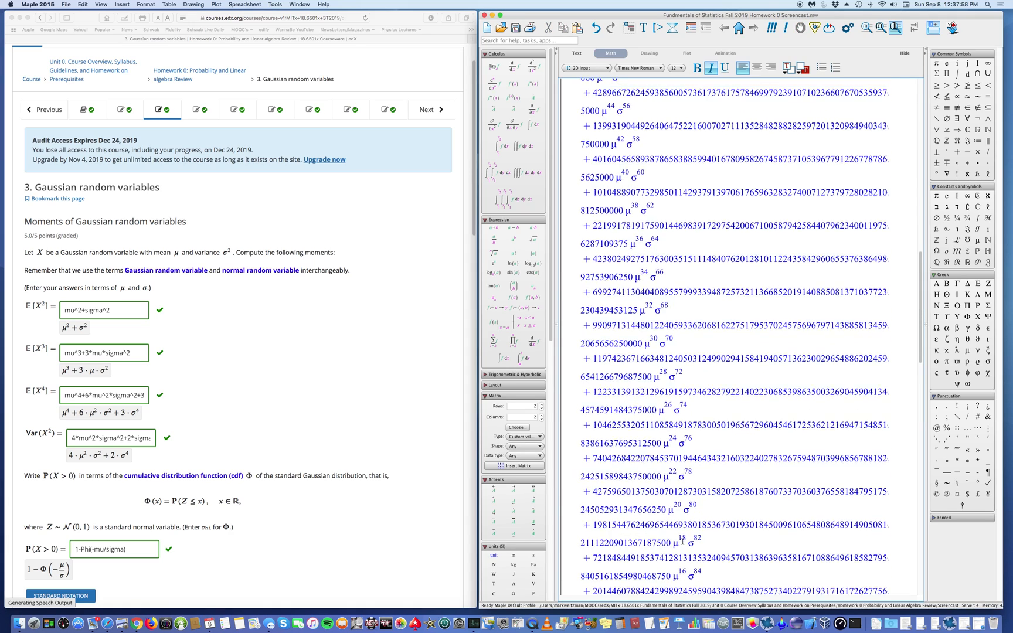
scroll(700, 496, "up", 15)
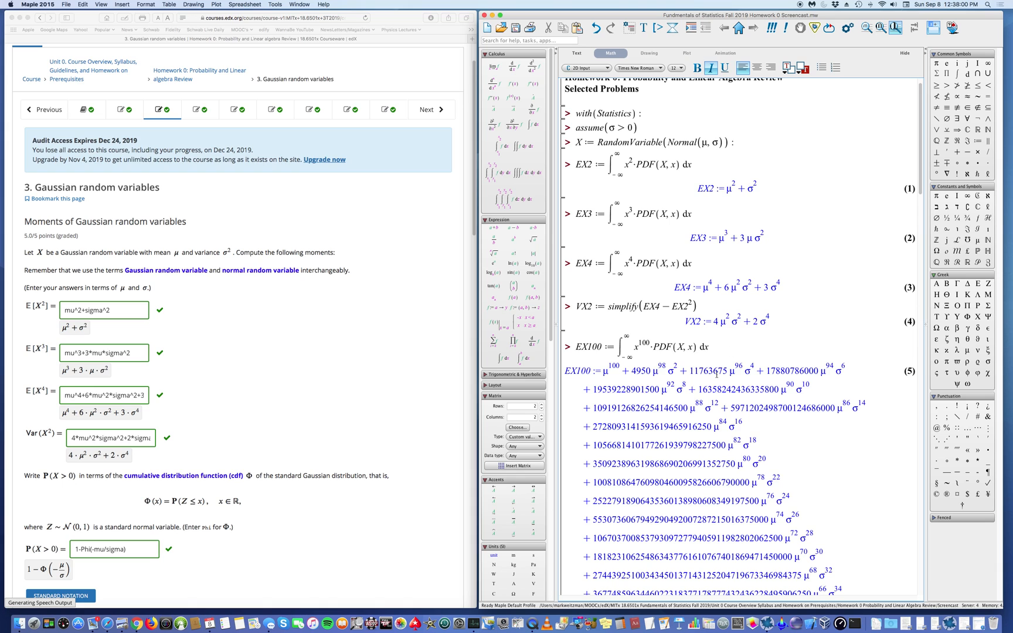
left_click(720, 346)
type(":")
key("Return")
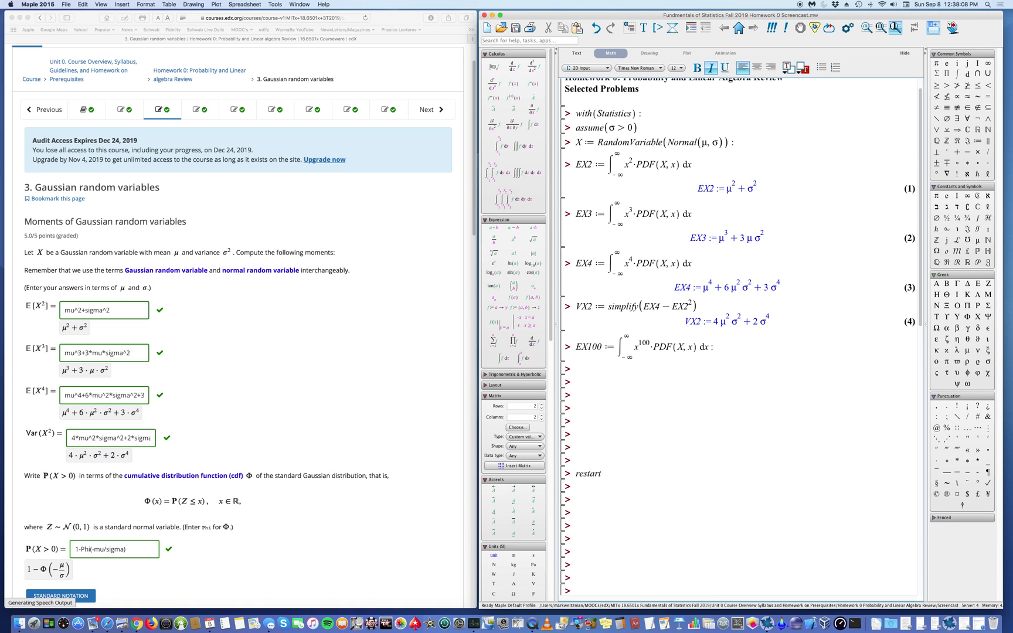
Step: Switch to the edX course in Safari and open the next homework page, 4. Uniform random variables, to read its problems
left_click(388, 57)
scroll(423, 111, "down", 1)
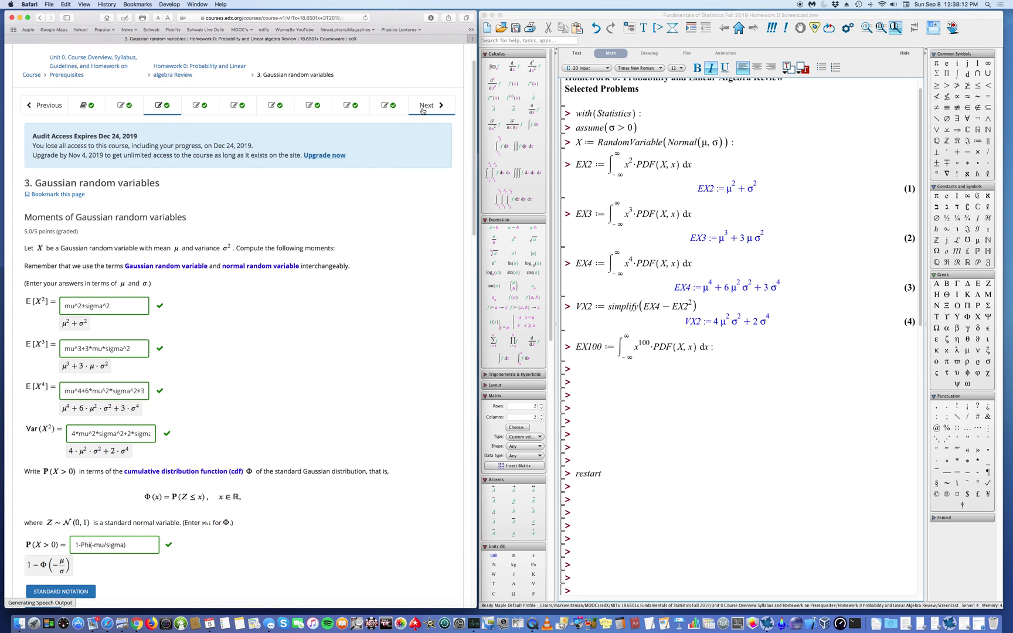
left_click(423, 110)
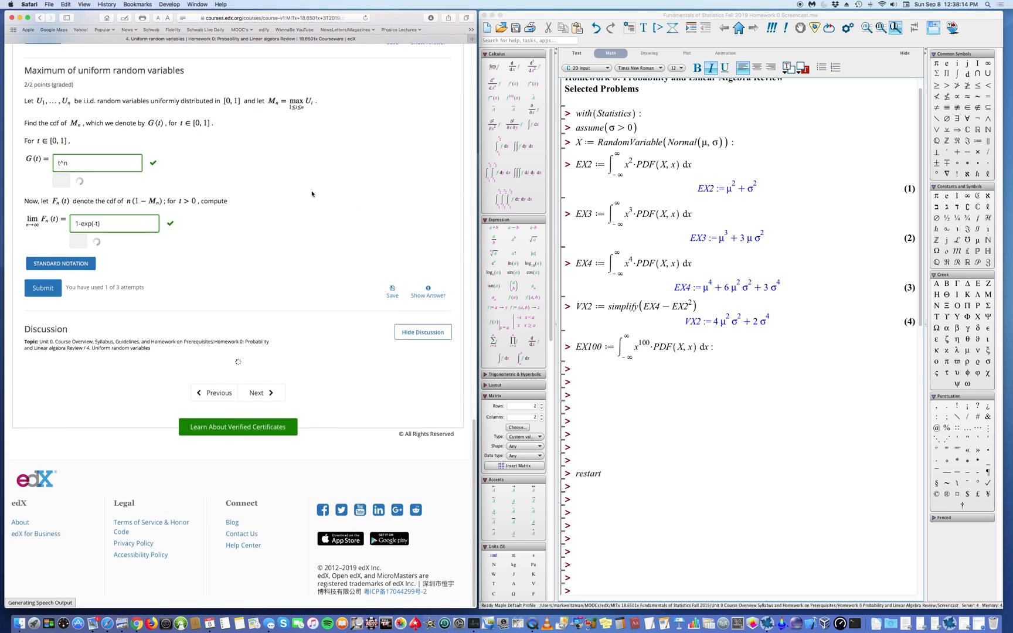
scroll(312, 194, "up", 15)
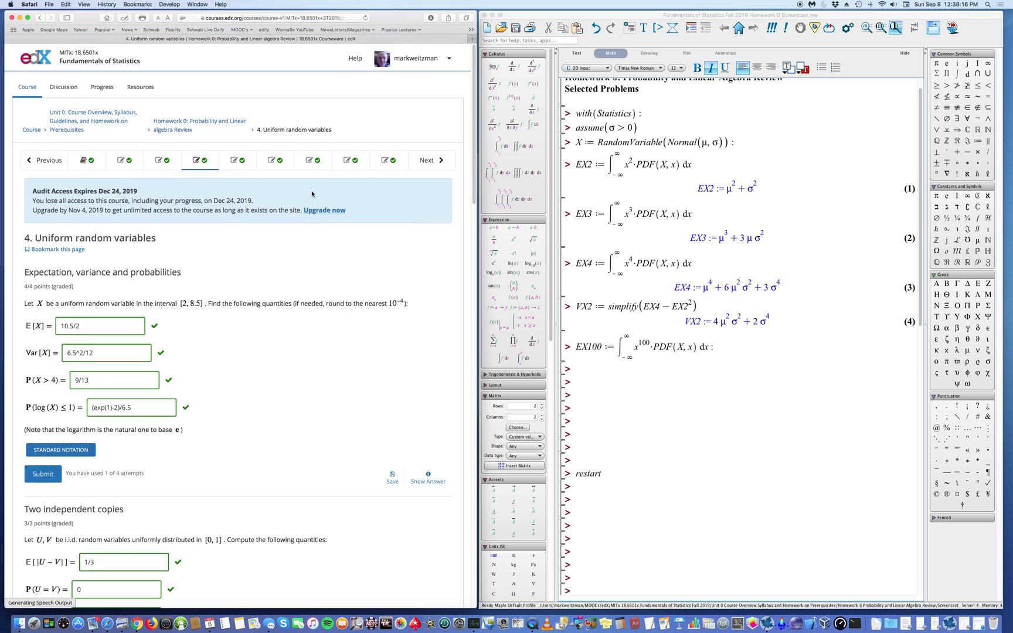
scroll(299, 246, "down", 2)
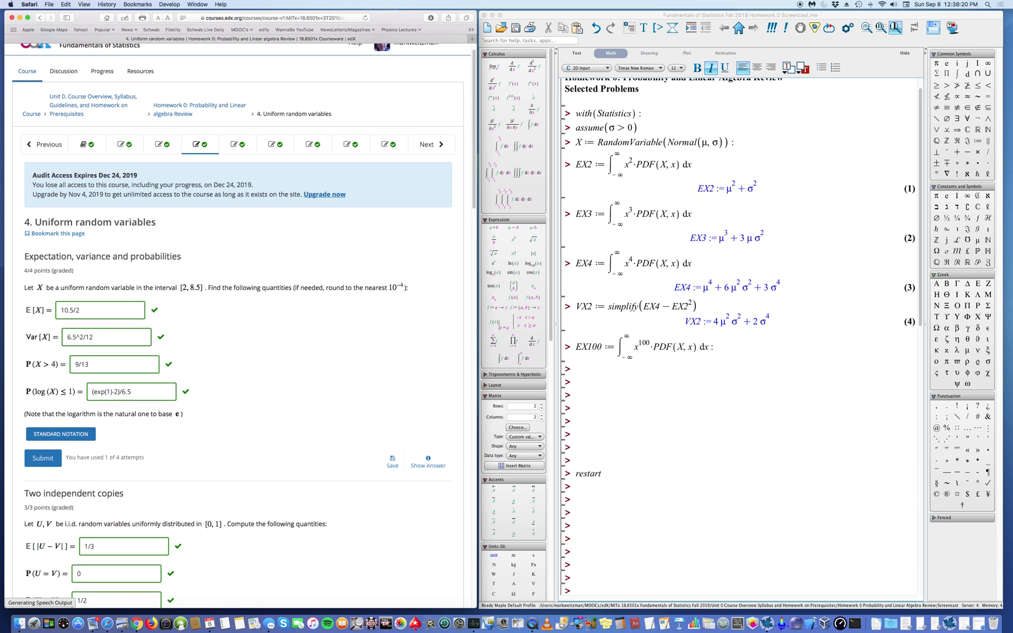
Step: Back in Maple, define U := RandomVariable(Uniform(0, 1)) with suppressed output at the empty prompt below EX100
scroll(779, 264, "down", 2)
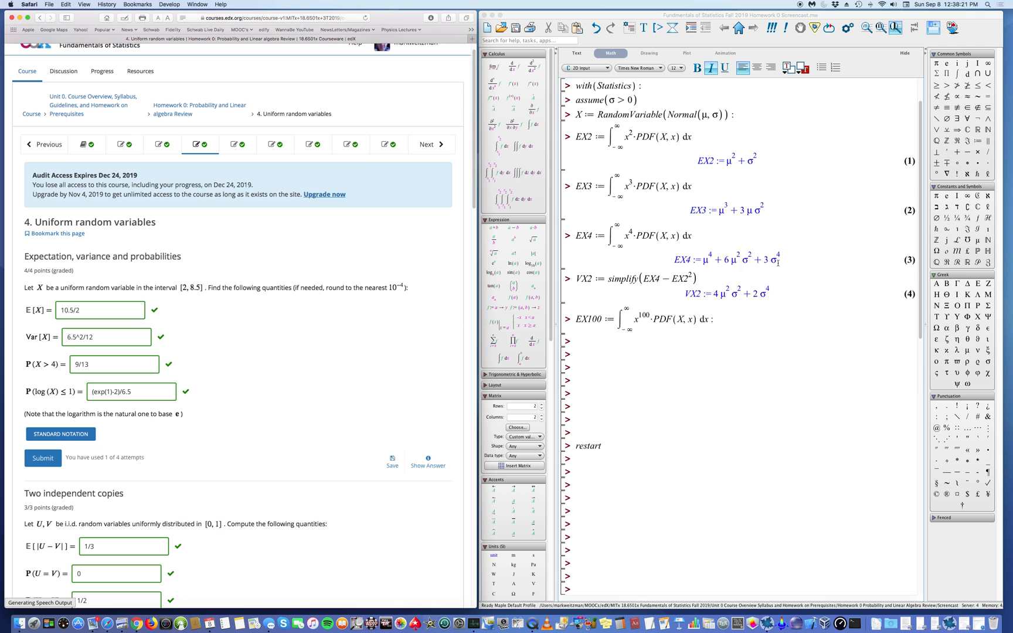
left_click(587, 328)
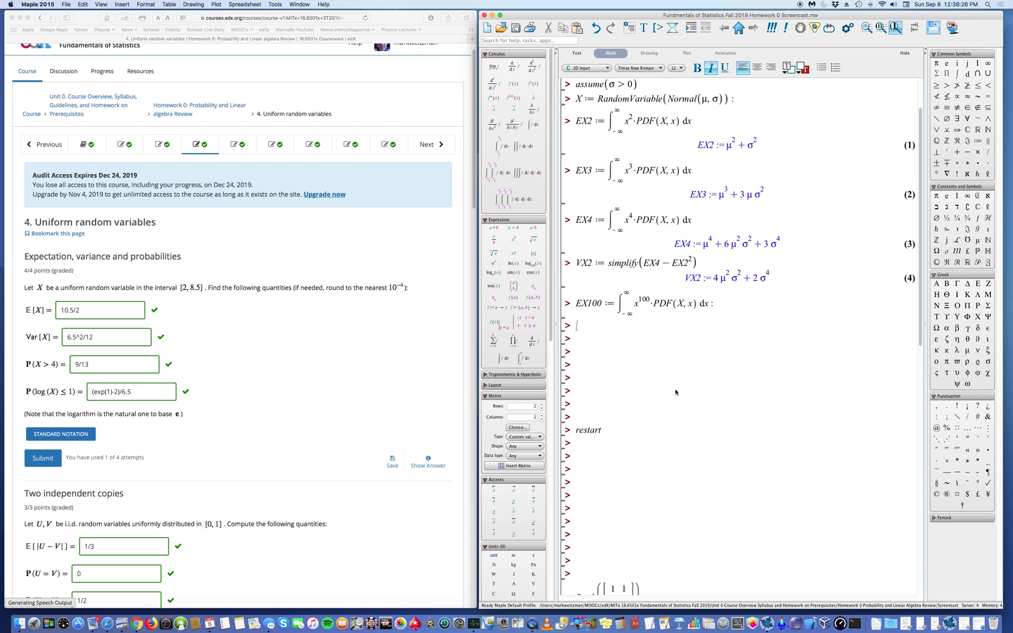
type("U := RandomVariable")
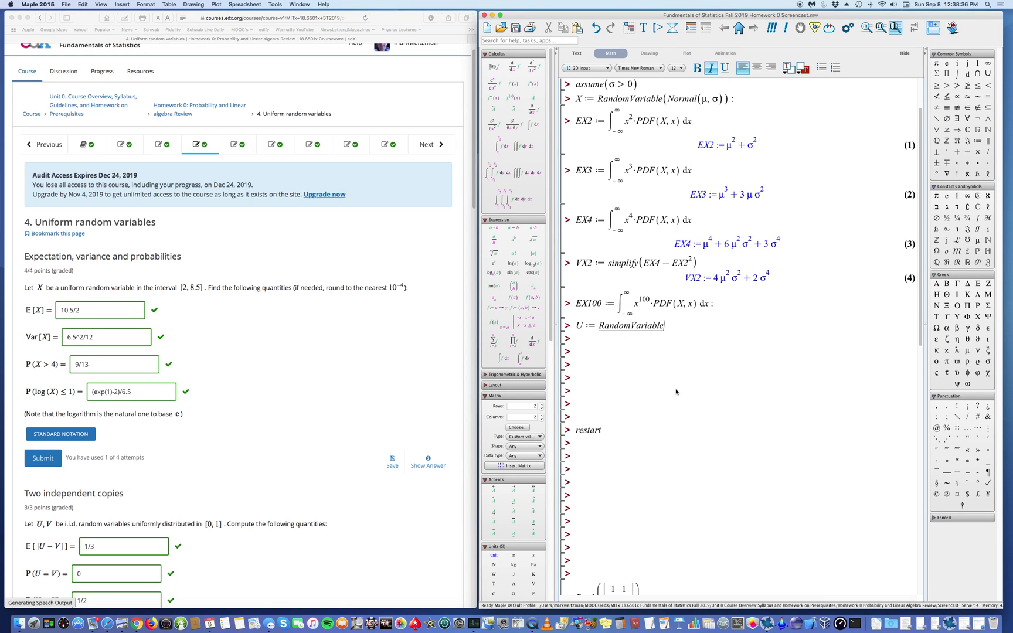
type("(Uniform(0, 1)")
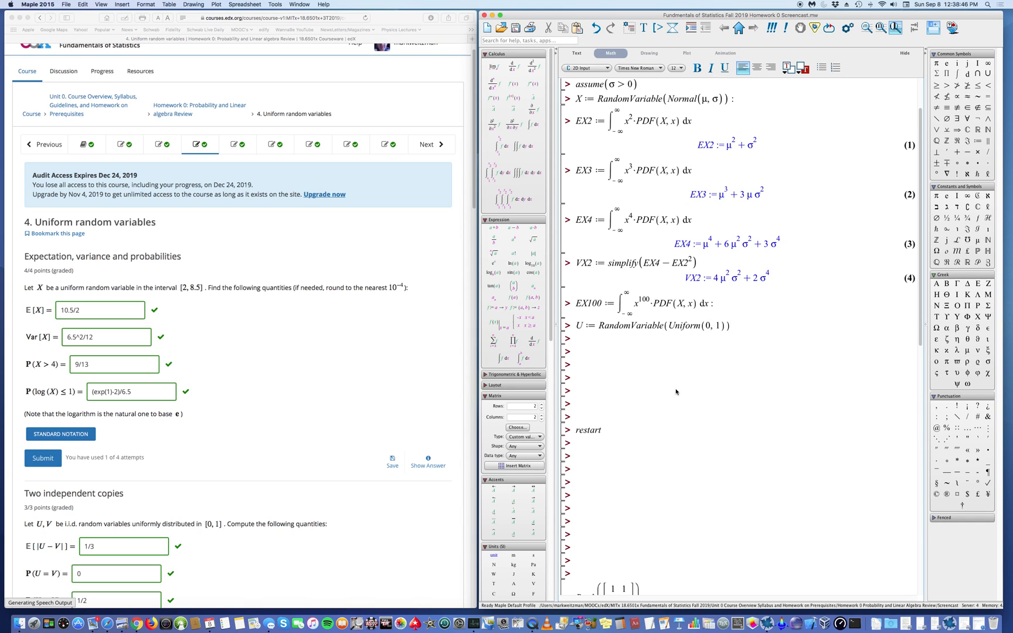
type(") :")
key("Return")
Step: Copy the U := RandomVariable(Uniform(0, 1)) definition into the empty prompt directly below it
left_click_drag(577, 326, 706, 325)
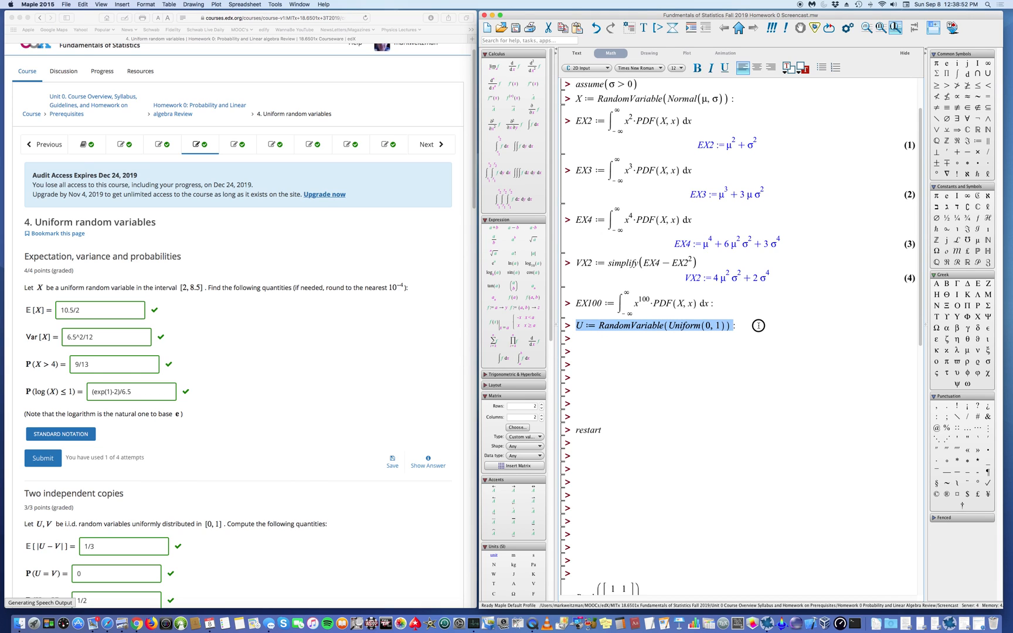
right_click(657, 330)
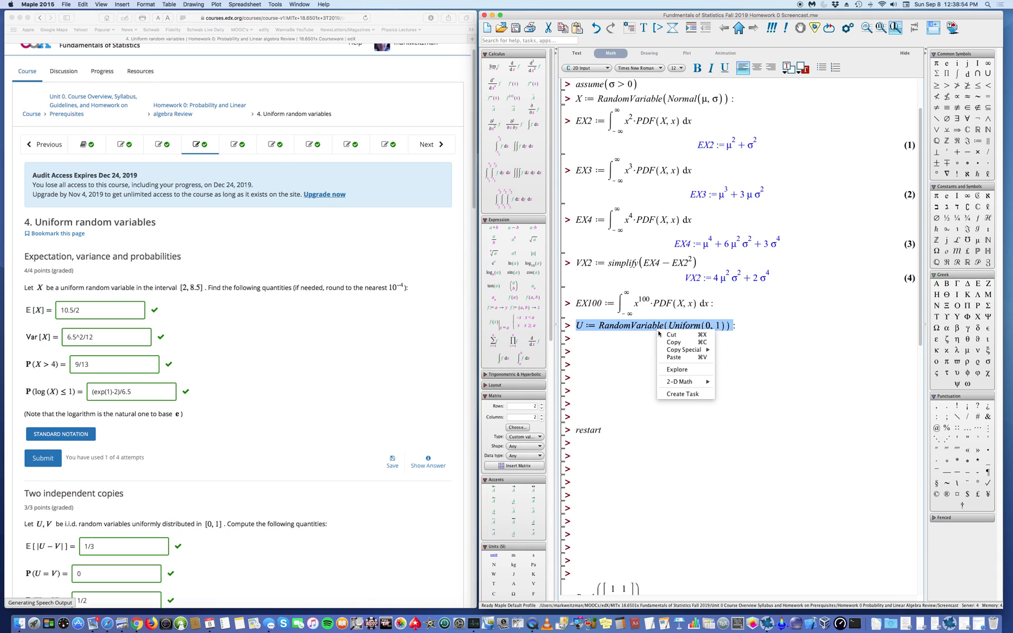
left_click(672, 342)
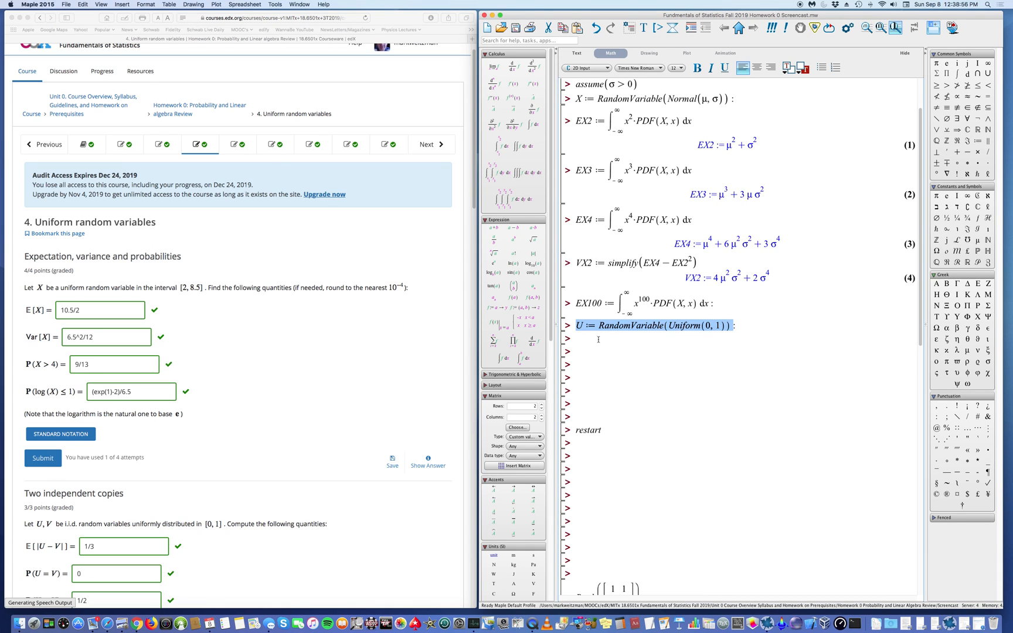
left_click(589, 339)
right_click(589, 341)
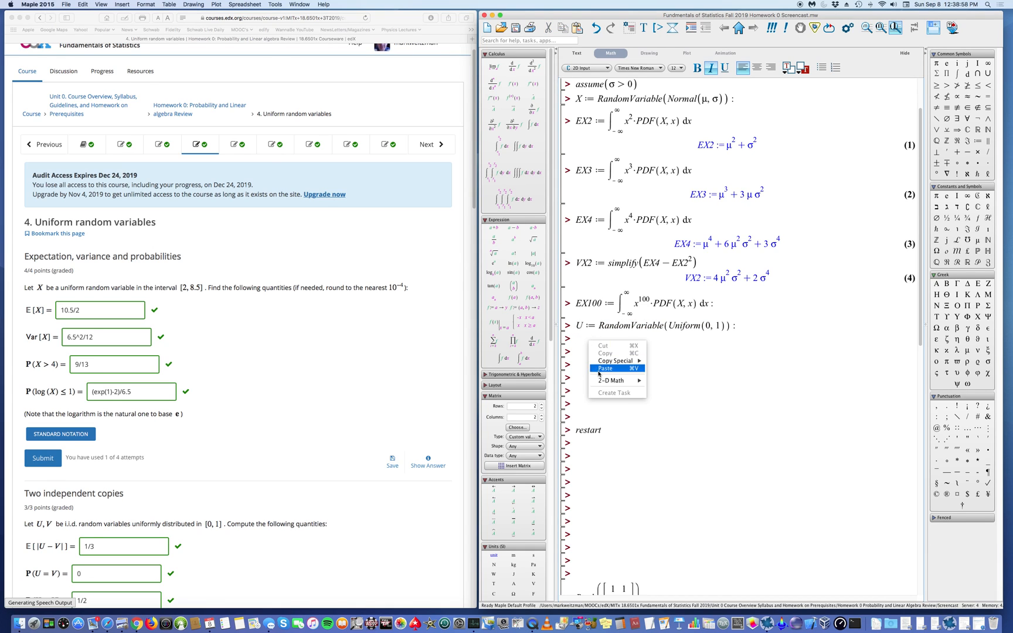
left_click(599, 368)
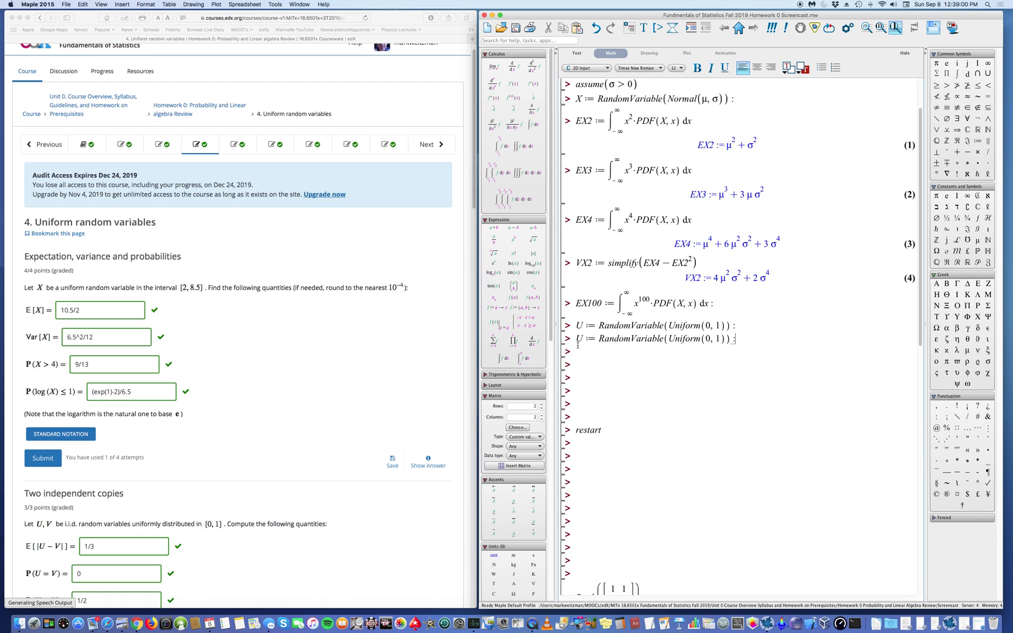
Step: Rename the variable in the copied definition to V and evaluate the line
key("BackSpace")
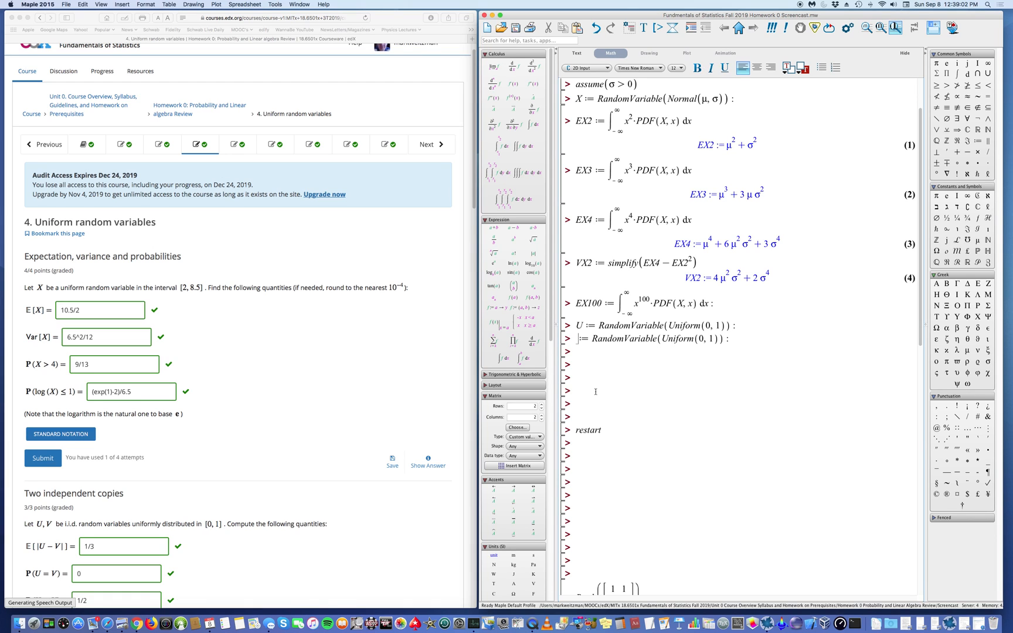
type("V")
left_click(768, 341)
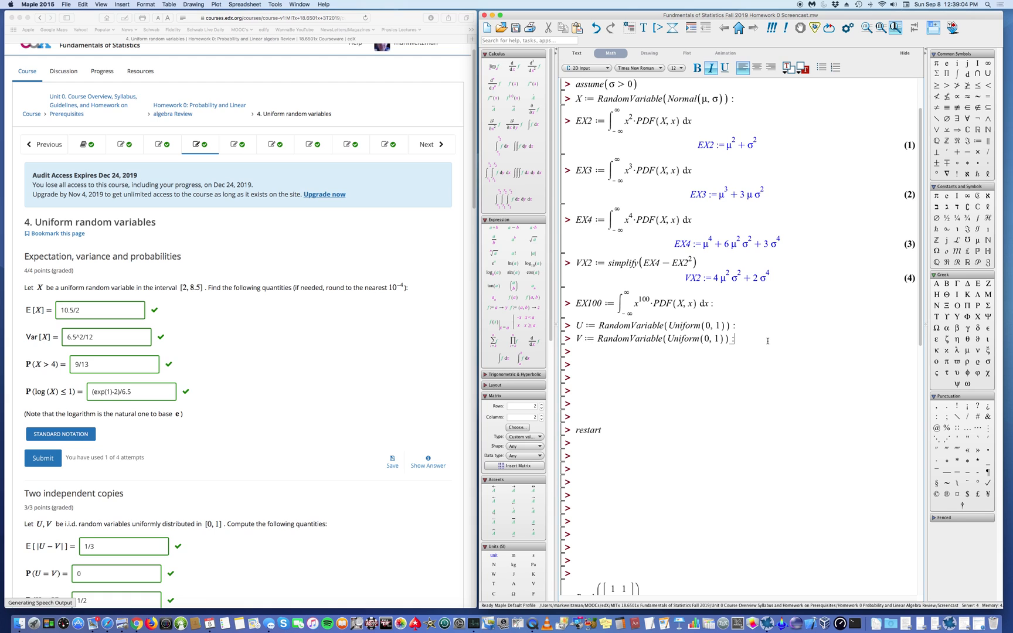
key("Return")
Step: Insert a definite double integral below the V definition, with both integrals running from 0 to 1
scroll(270, 315, "down", 1)
scroll(270, 317, "down", 5)
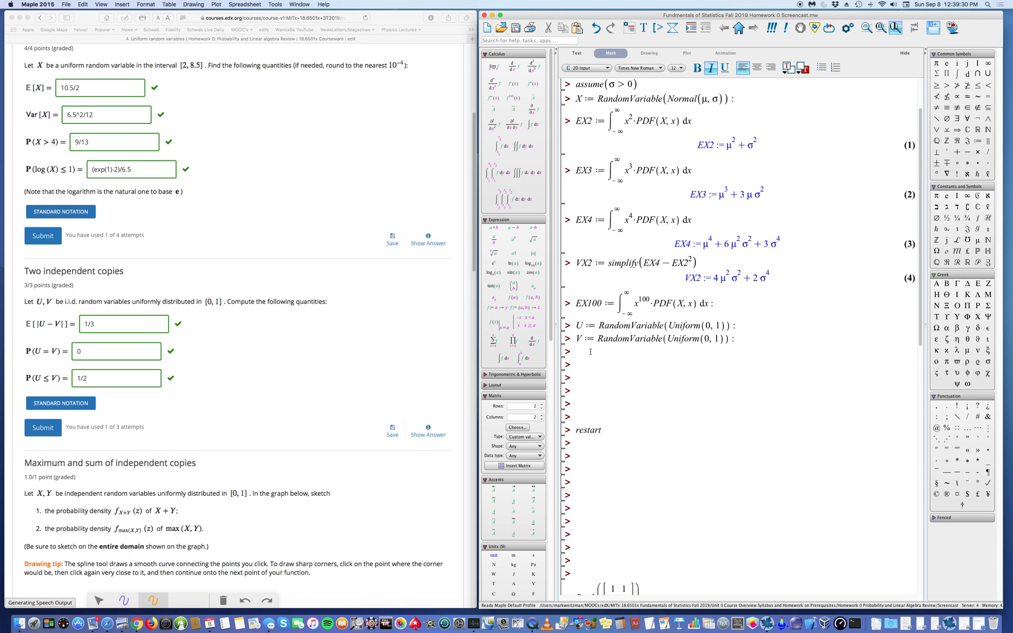
left_click(492, 177)
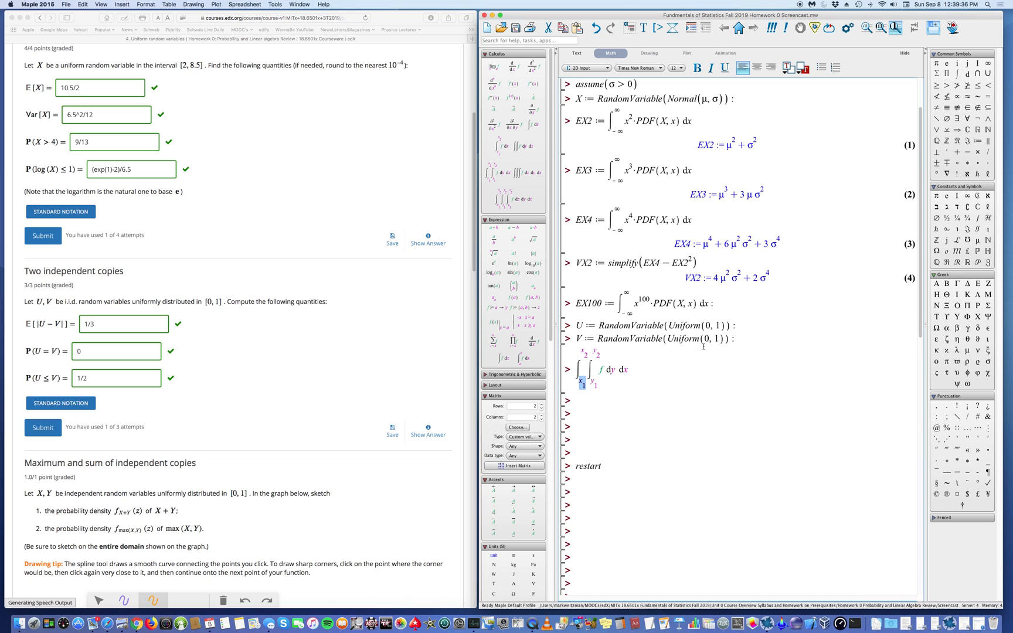
type("0")
key("Tab")
type("1")
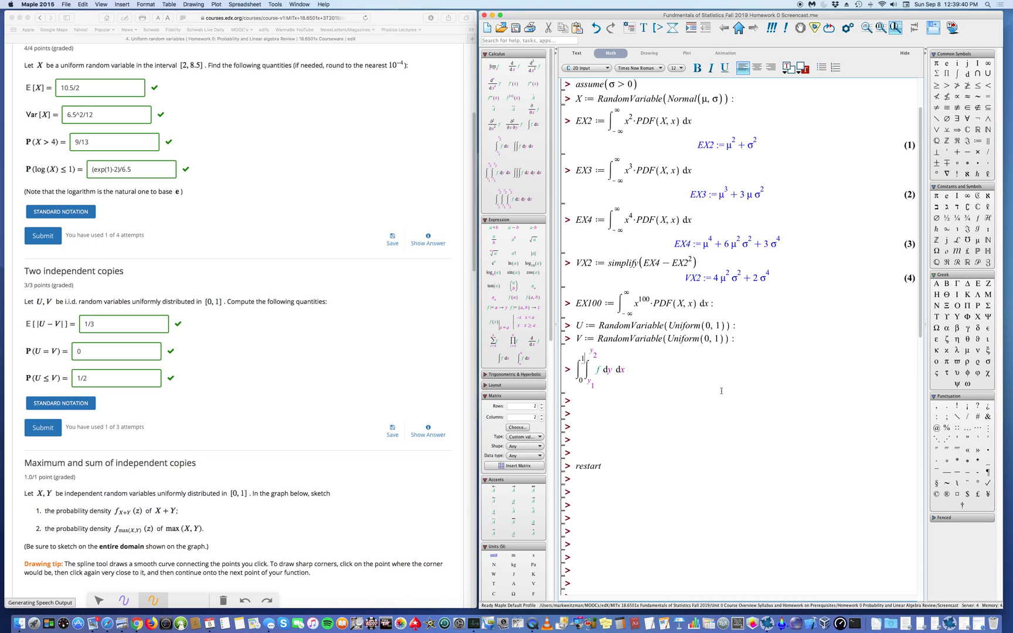
key("Tab")
type("0")
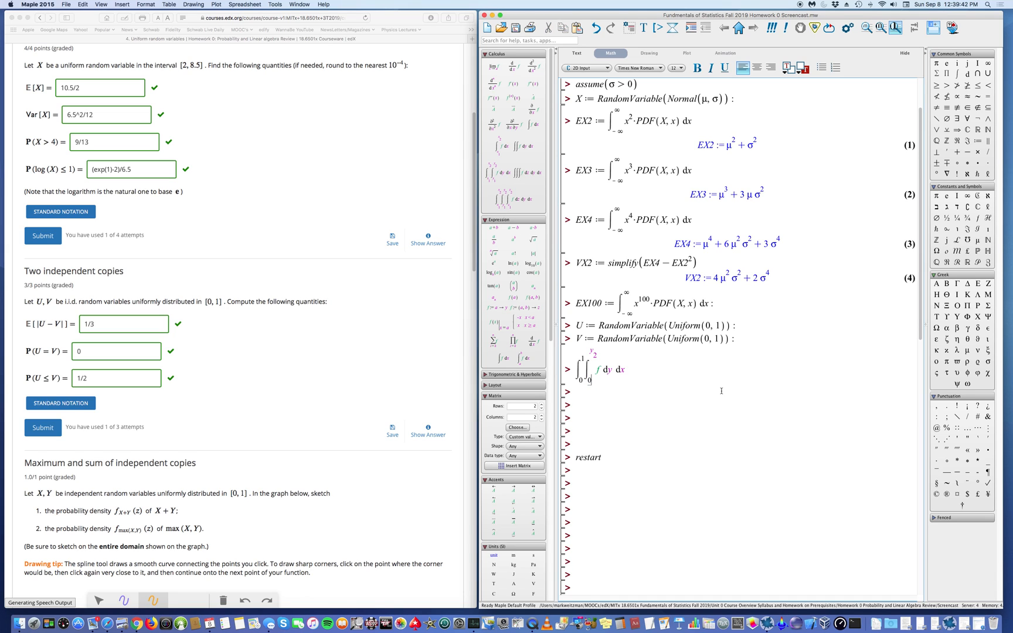
key("Tab")
type("1")
key("Tab")
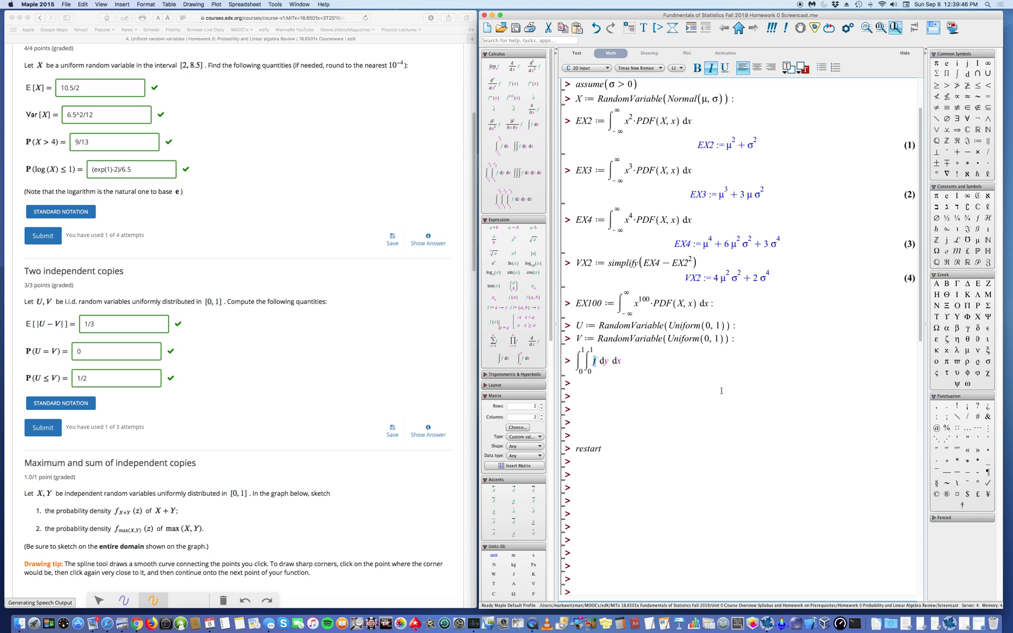
Step: Enter the product PDF(U, u)·PDF(V, u) as the start of the double integral's integrand, followed by a multiplication sign
type("PDF(U, ")
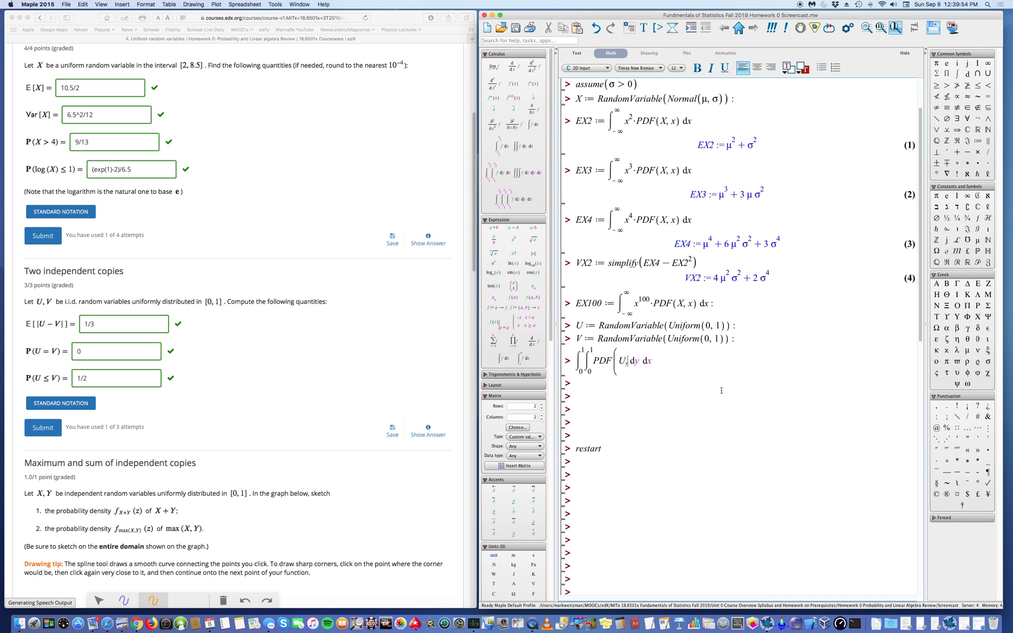
type("u) ")
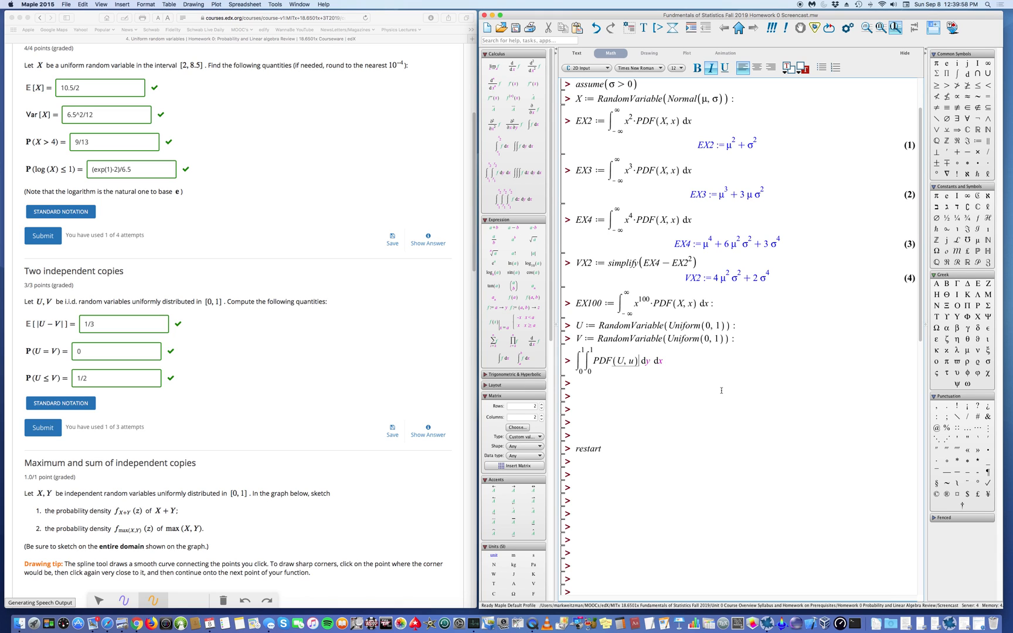
type("*")
type("PDF")
type("(V")
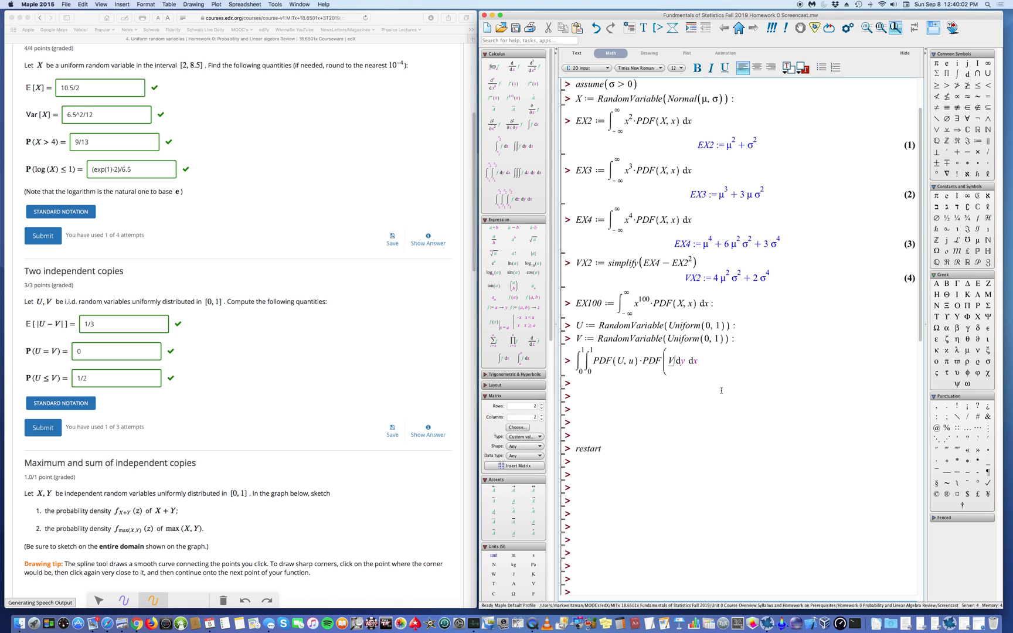
type(", u")
type(")")
type("*")
Step: Add the absolute value factor |u - v|, set the integration variables to v and u, and evaluate the double integral
left_click(533, 253)
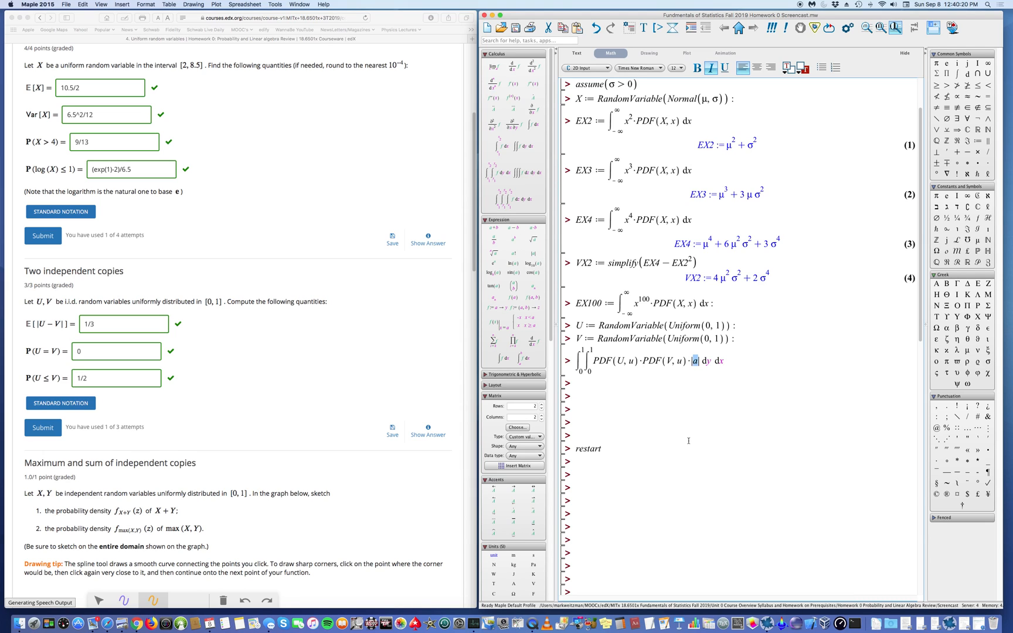
type("u-v")
key("Tab")
type("v")
key("Tab")
type("u")
key("Return")
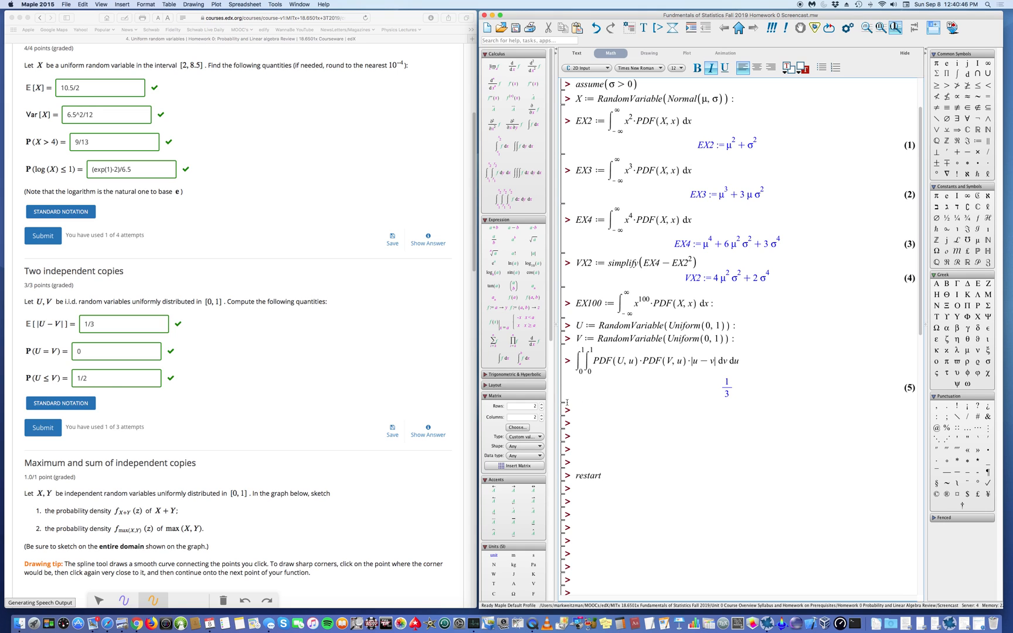
Step: Insert another definite double integral at the prompt below the evaluated one, with both integrals running from 0 to 1
left_click(587, 411)
scroll(586, 352, "up", 1)
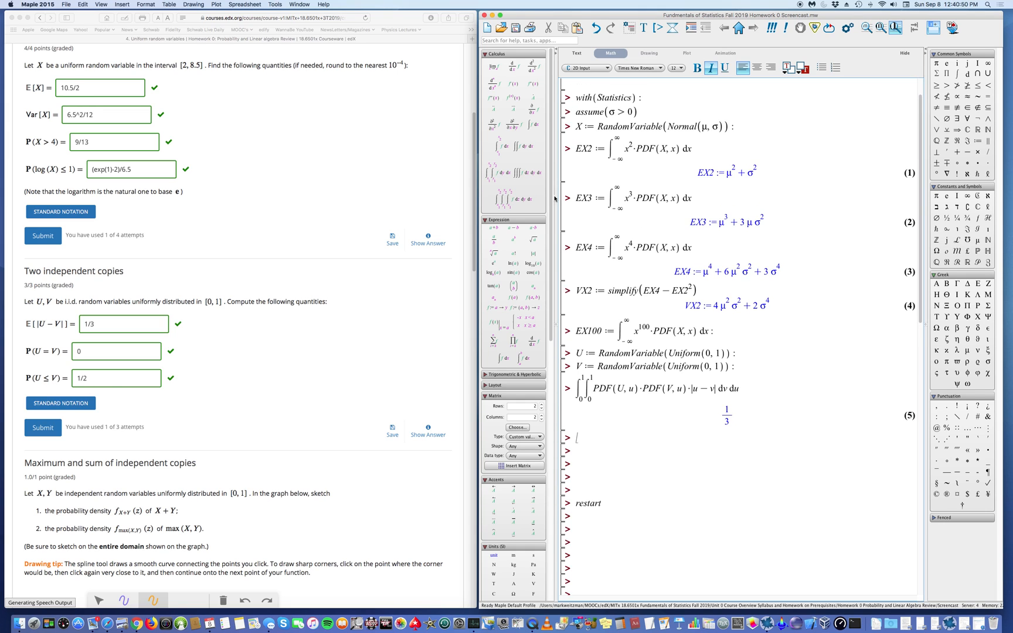
left_click(491, 172)
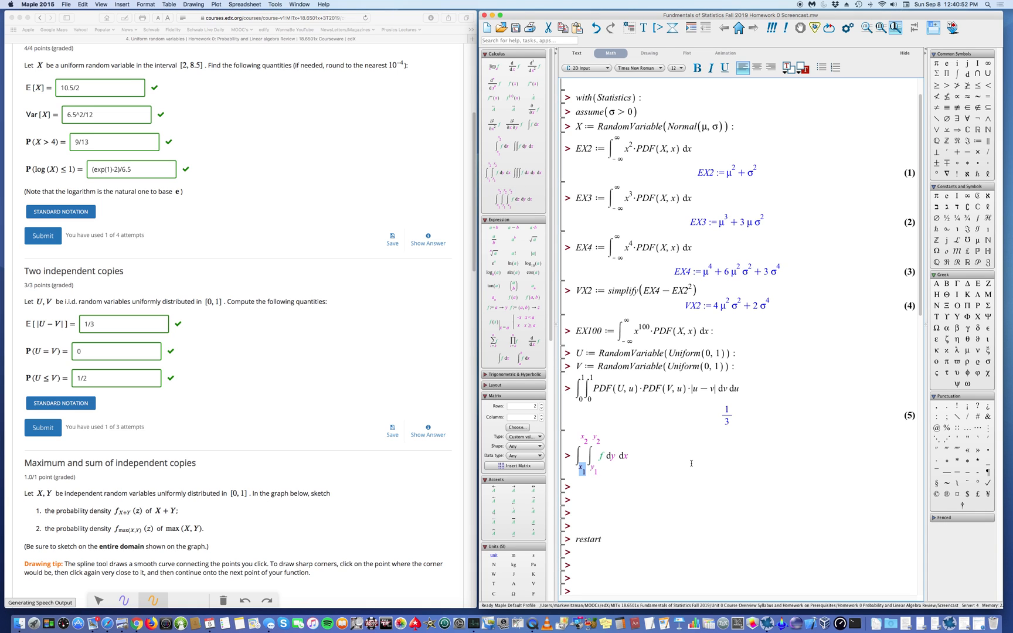
type("0")
key("Tab")
type("1")
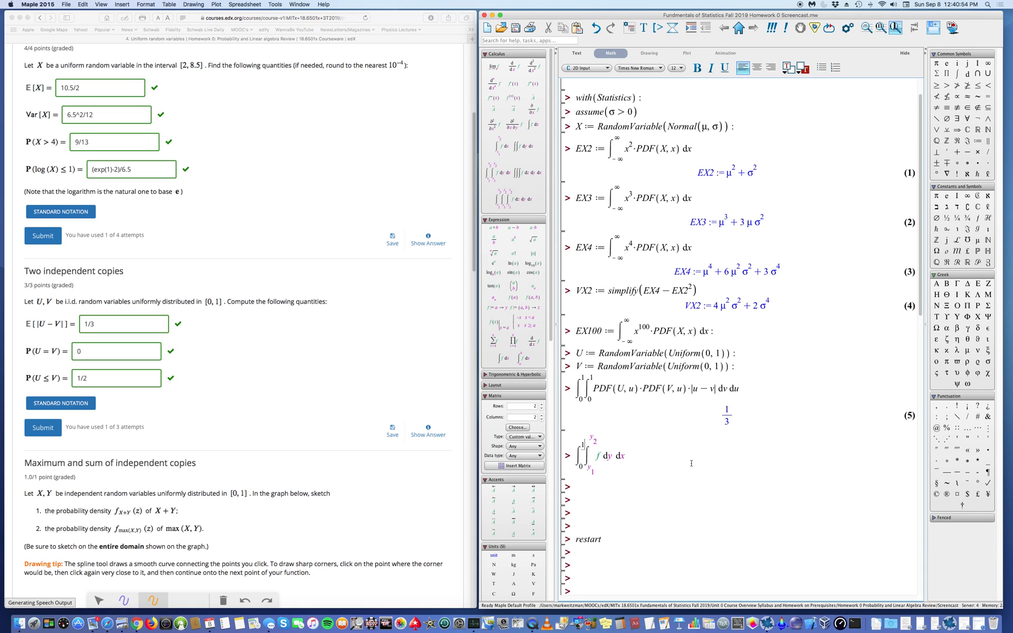
key("Tab")
type("0")
key("Tab")
type("1")
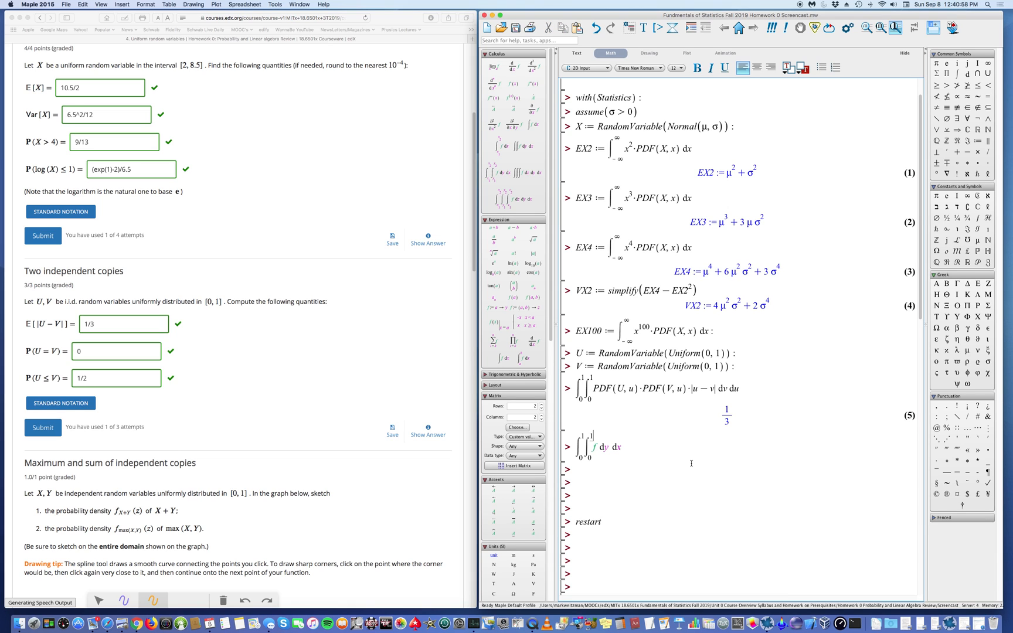
Step: Enter the product PDF(U, u)·PDF(V, v) followed by a multiplication sign as the start of the new double integral's integrand
key("Tab")
type("PDF(U, v) ")
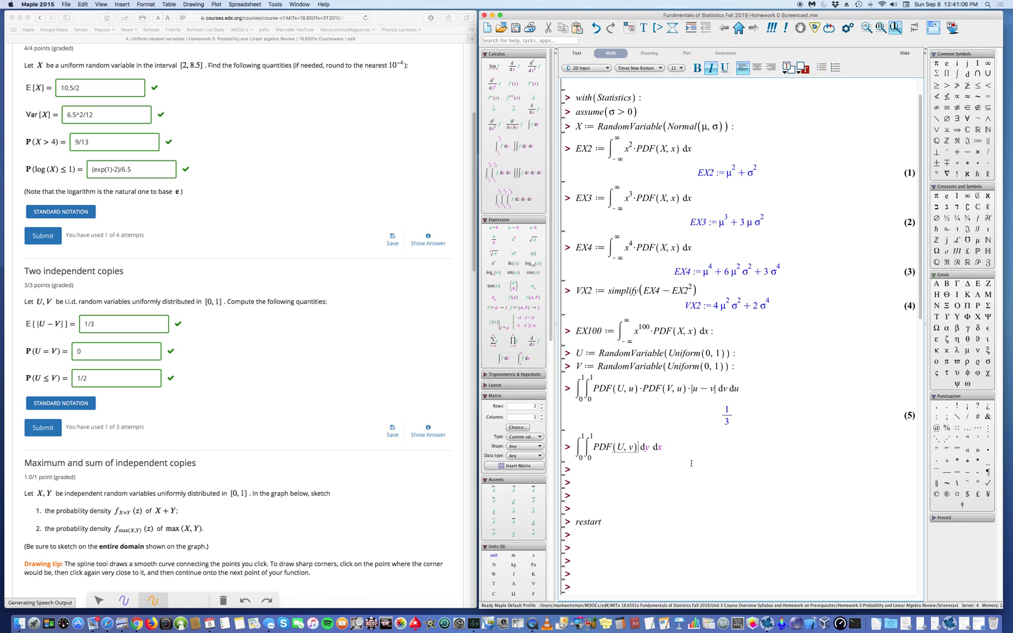
type("*")
type("PDF")
type("(")
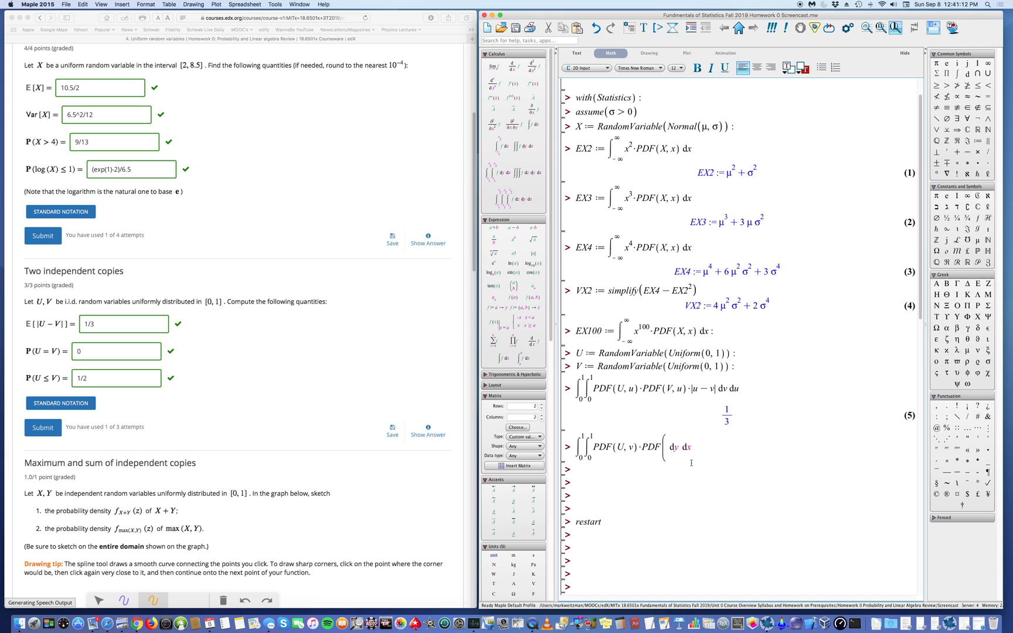
type("V")
key("BackSpace")
type("u")
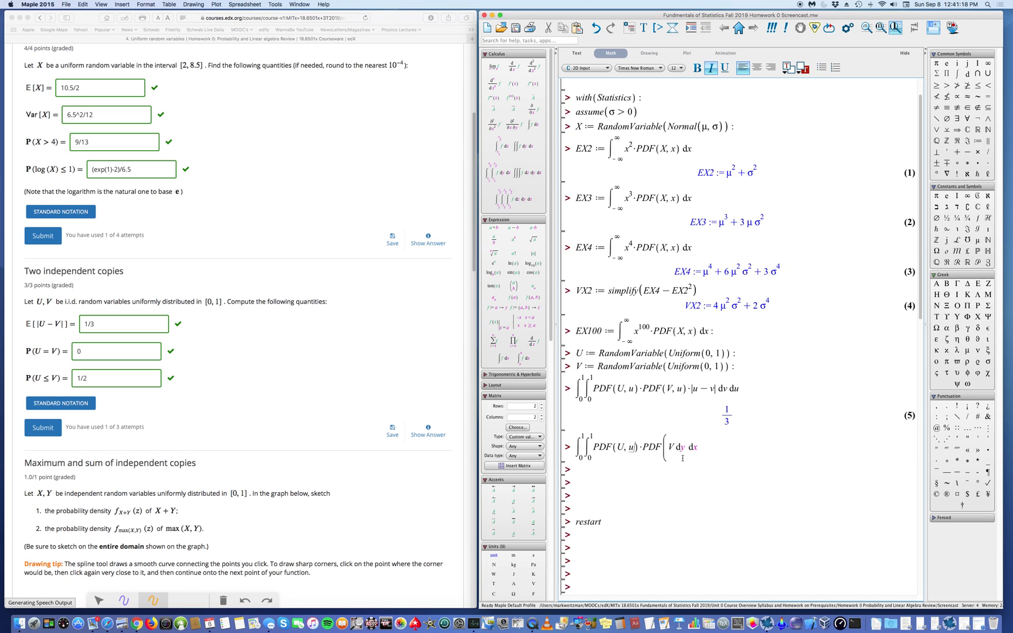
left_click(683, 458)
type(",v")
type(")*")
Step: Add the factor Heaviside(v - u), set the integration variables to v and u, and evaluate the double integral
type("Hea")
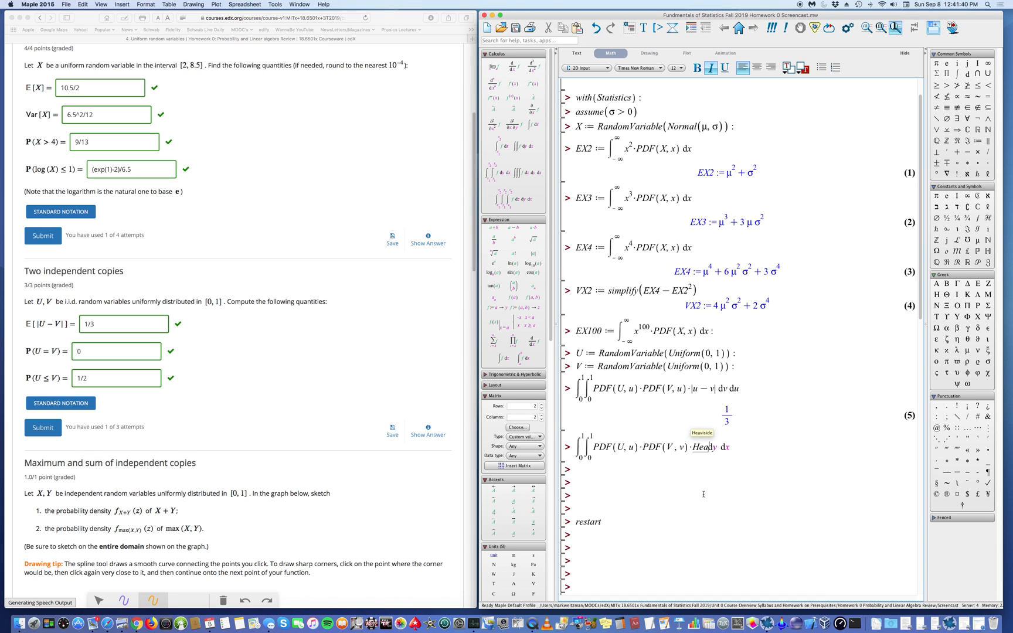
type("viside(")
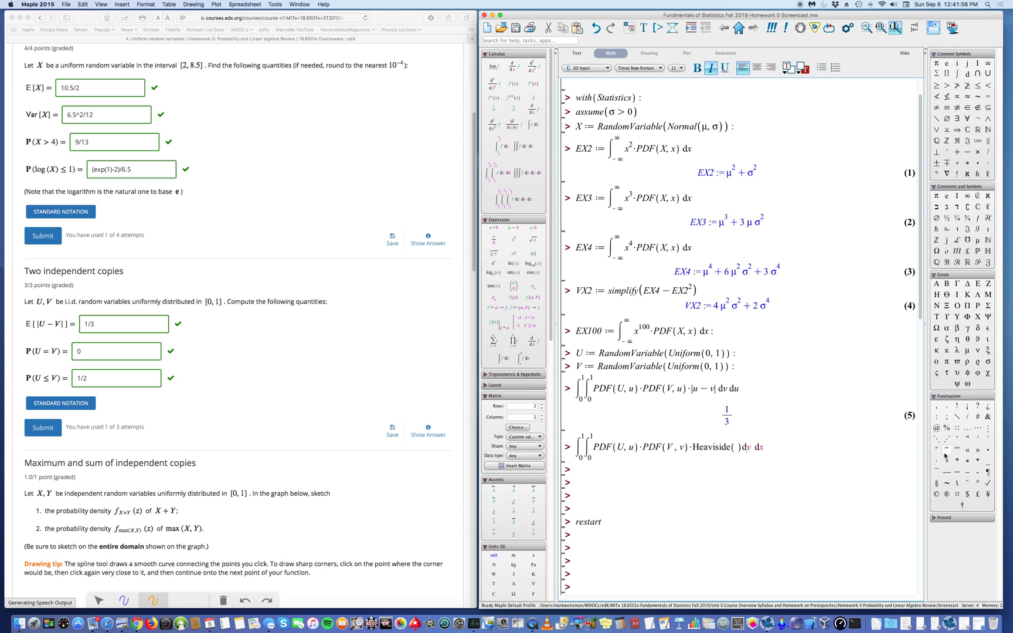
type("v-u")
scroll(710, 466, "up", 2)
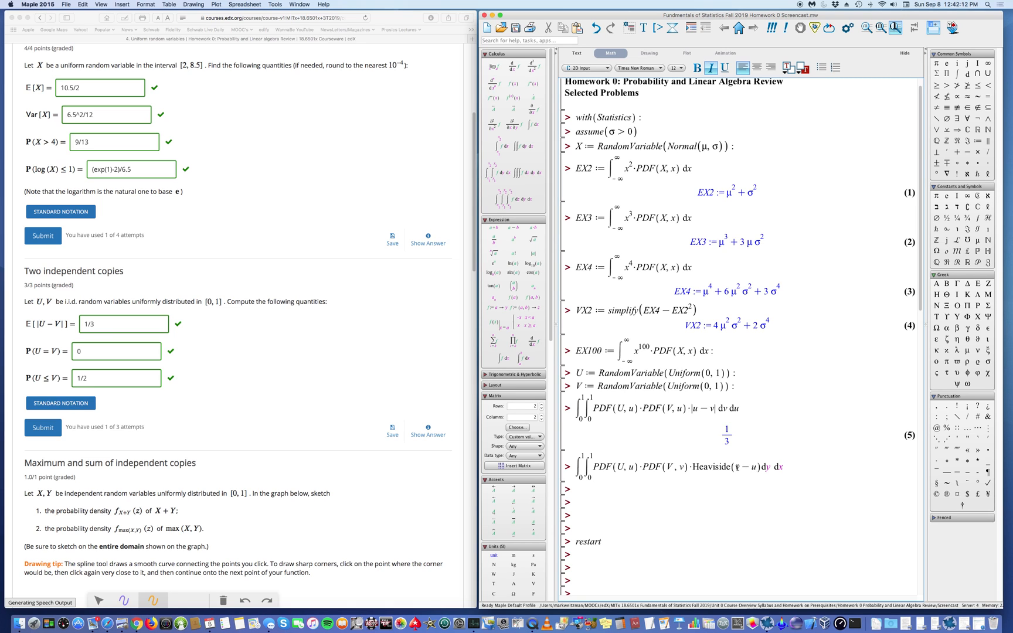
key("Tab")
type("v")
key("Tab")
type("u")
key("Return")
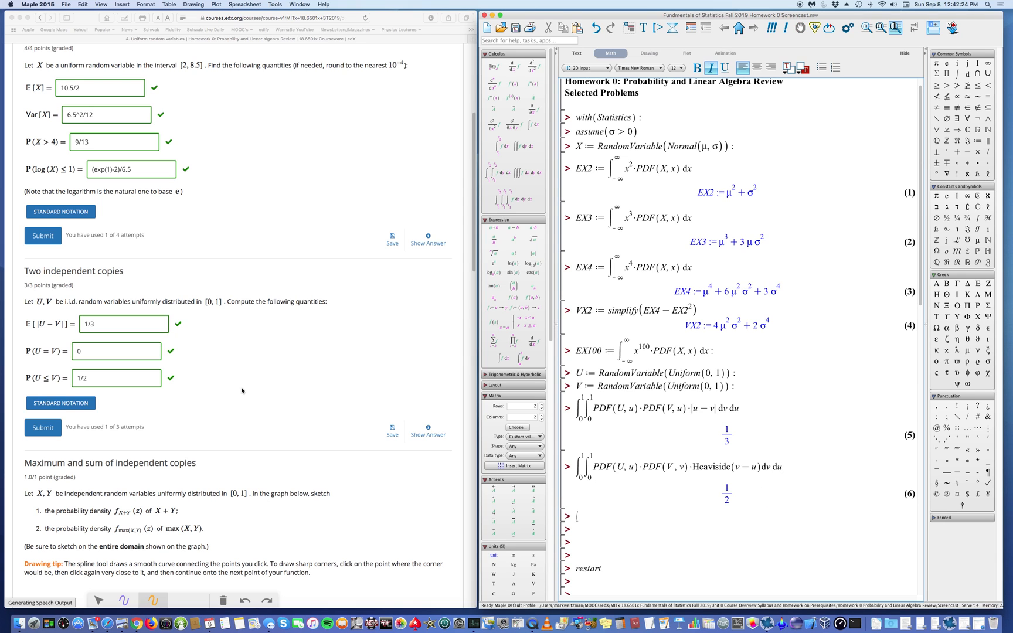
Step: Switch to the edX homework in the browser and advance past Exponential random variables to section 6, Probability tables
scroll(115, 394, "down", 1)
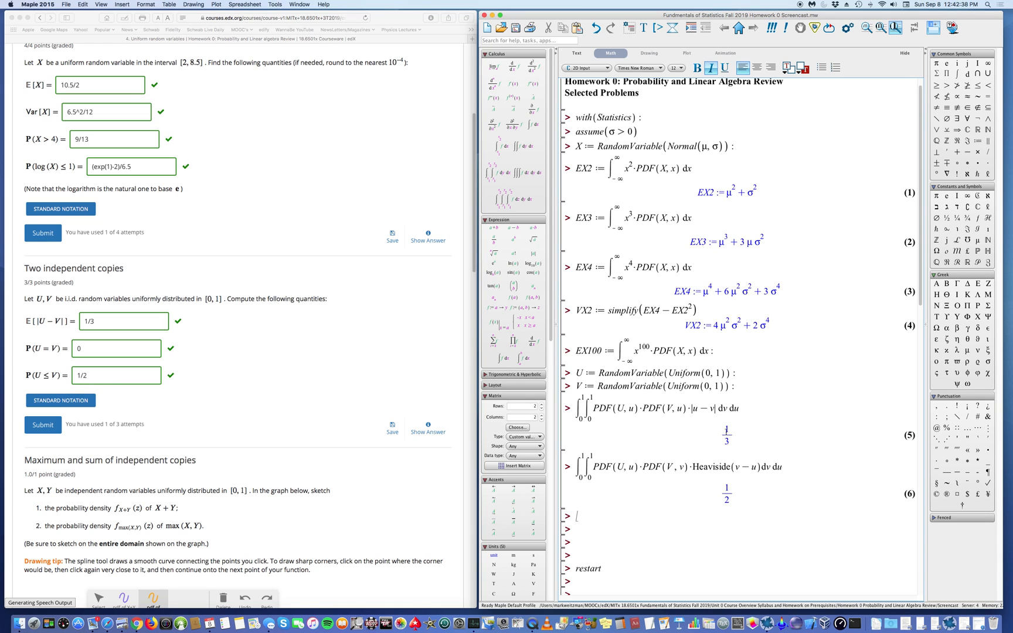
scroll(751, 405, "down", 1)
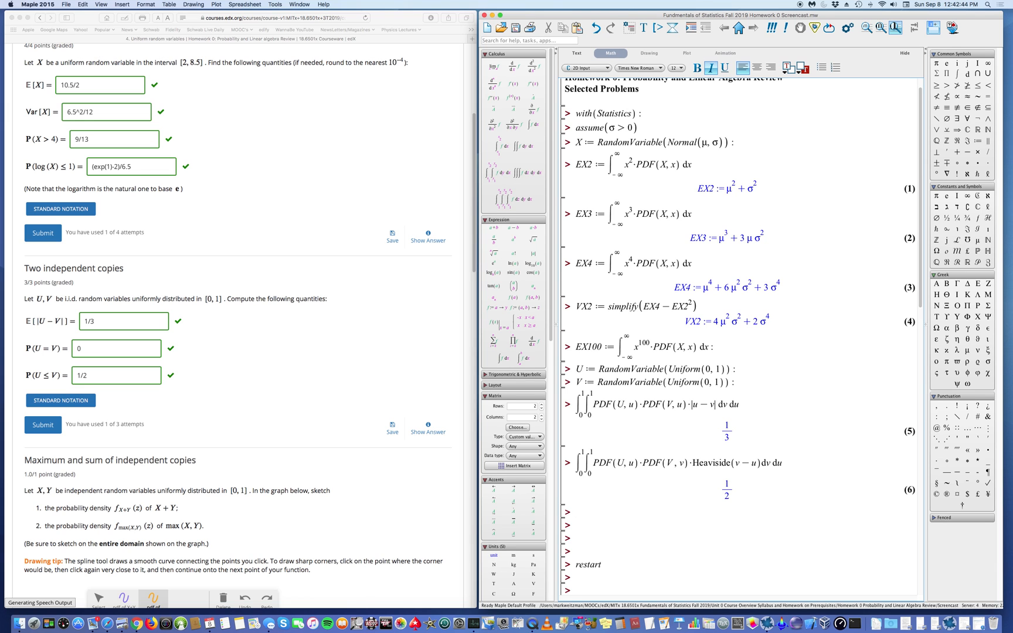
scroll(295, 360, "down", 5)
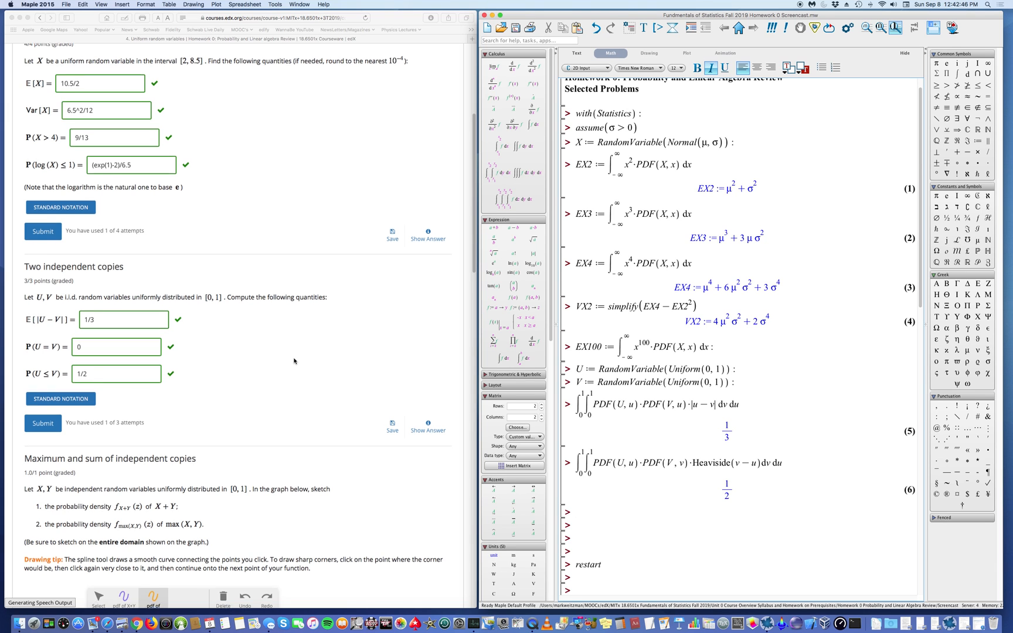
scroll(299, 369, "down", 5)
scroll(305, 376, "up", 20)
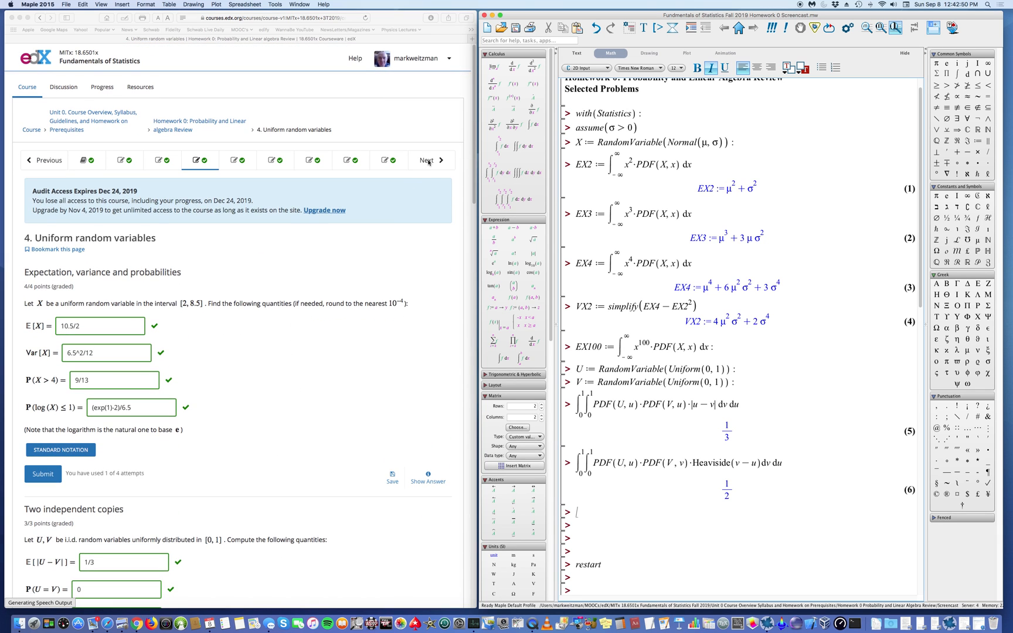
left_click(426, 163)
left_click(425, 161)
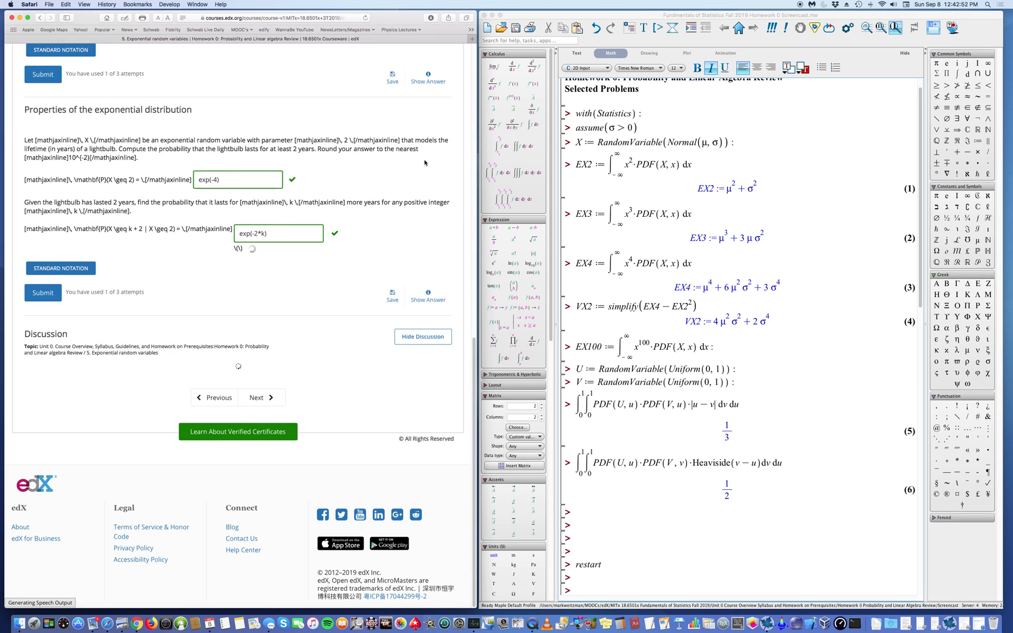
scroll(360, 213, "up", 6)
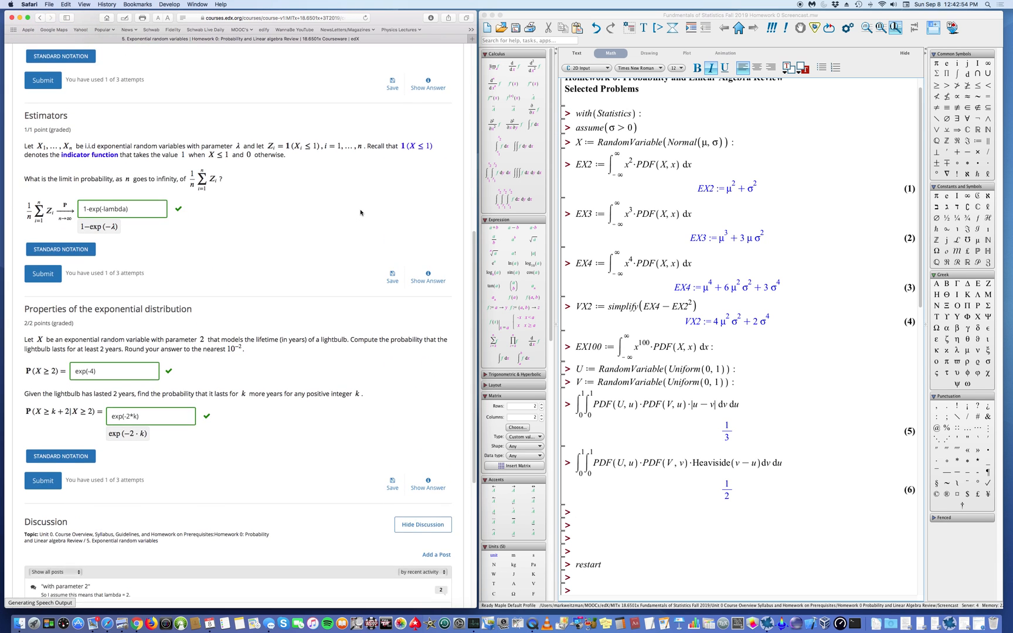
scroll(361, 213, "up", 4)
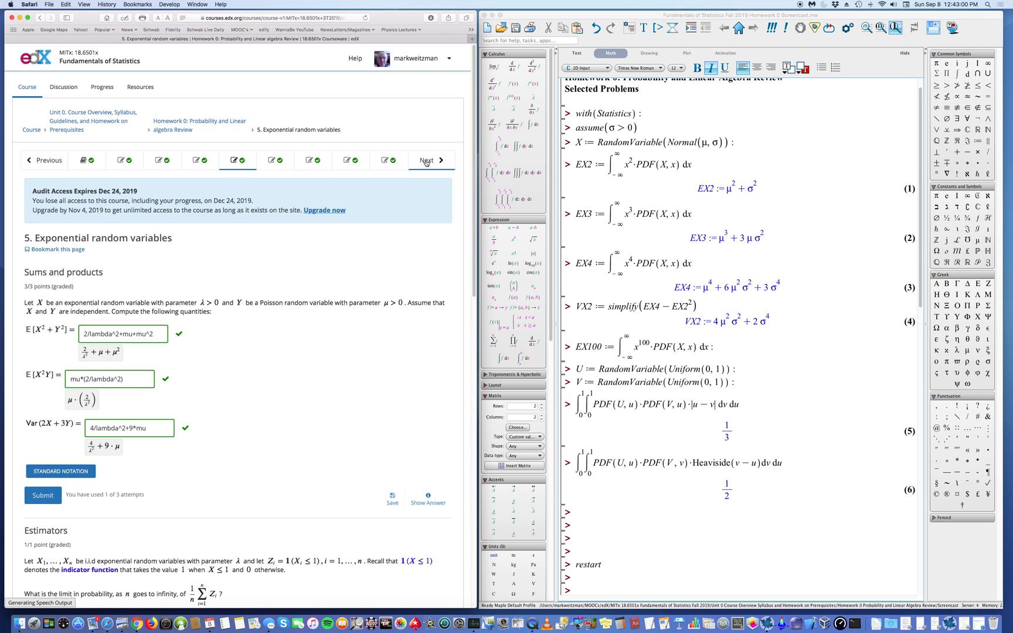
left_click(425, 162)
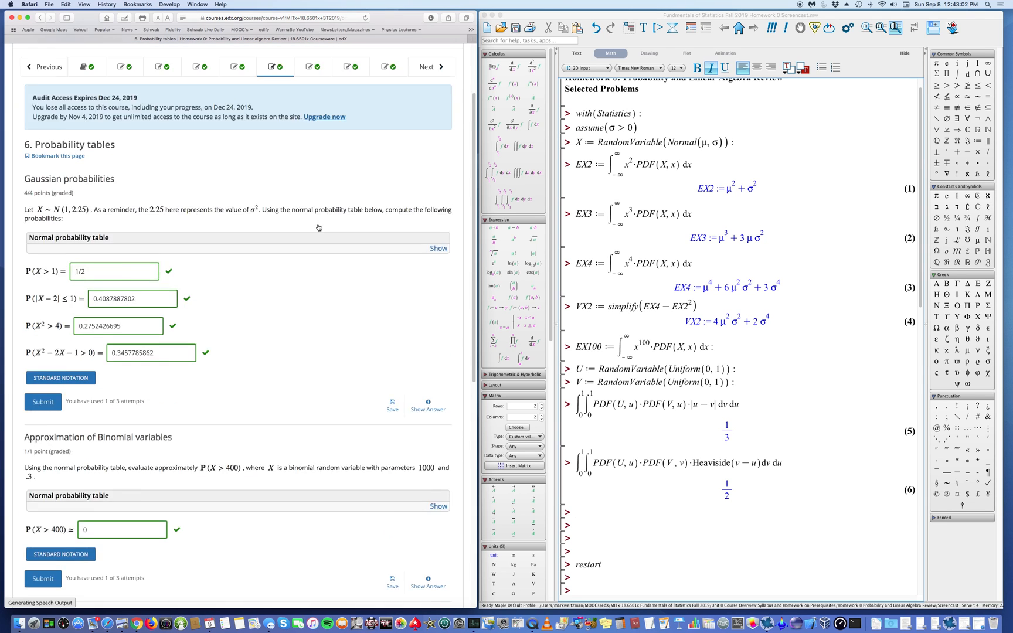
scroll(271, 262, "down", 3)
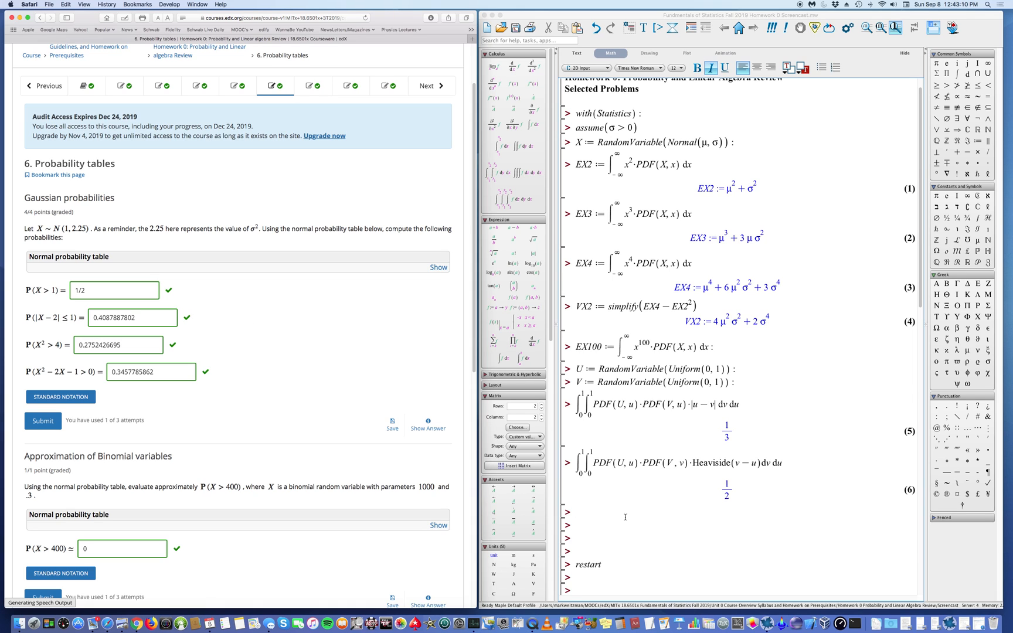
Step: At the empty prompt below the second double integral, define X := RandomVariable(Normal(1, √2.25)) with its output suppressed
left_click(604, 513)
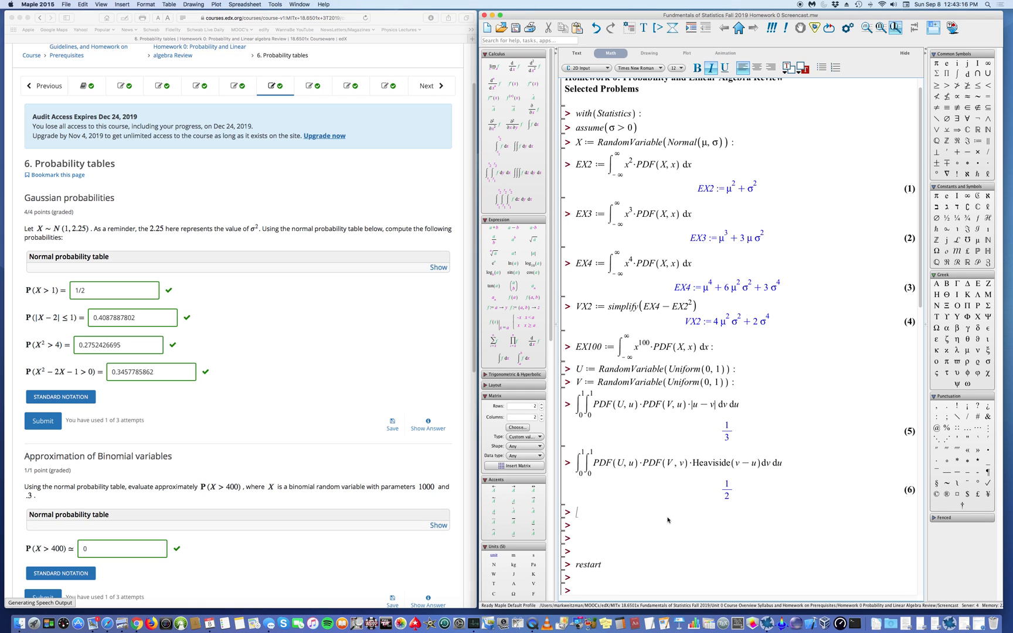
type("X ")
type(":=")
type("Rand")
type("omVaria")
type("ble")
type("(")
type("Norma")
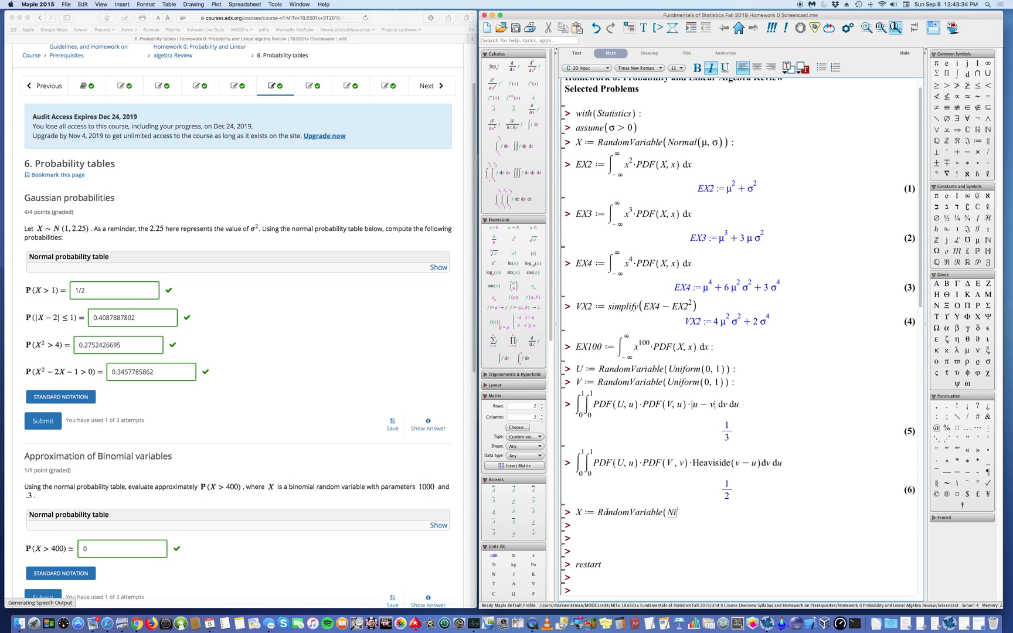
type("l(1,")
left_click(533, 239)
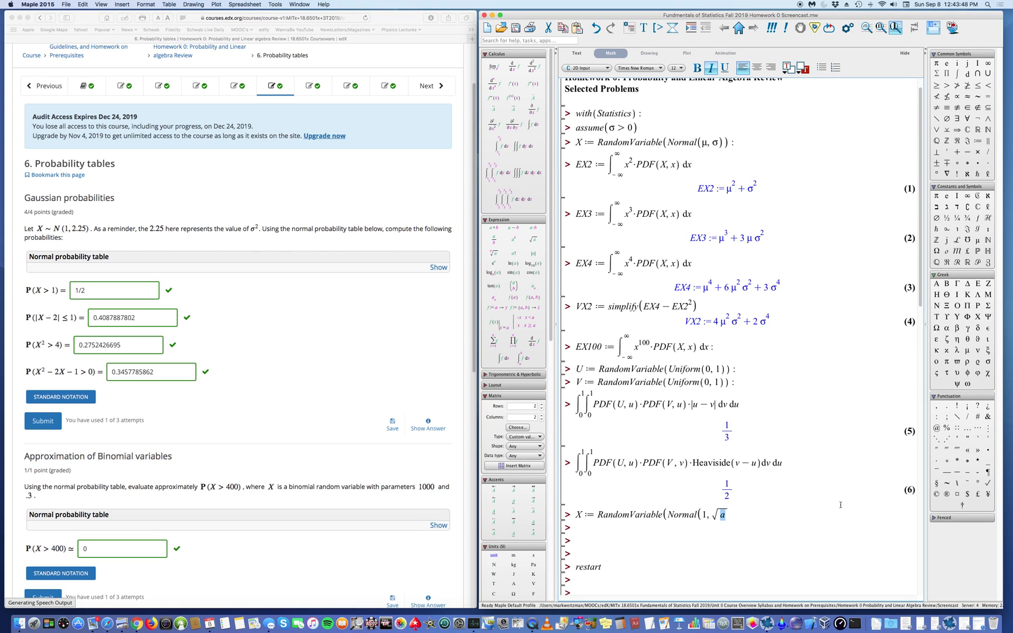
type("2.25")
key("Right")
type(")) :")
key("Return")
Step: Insert a definite single integral below the new X definition, with limits from -∞ to ∞
scroll(603, 458, "down", 5)
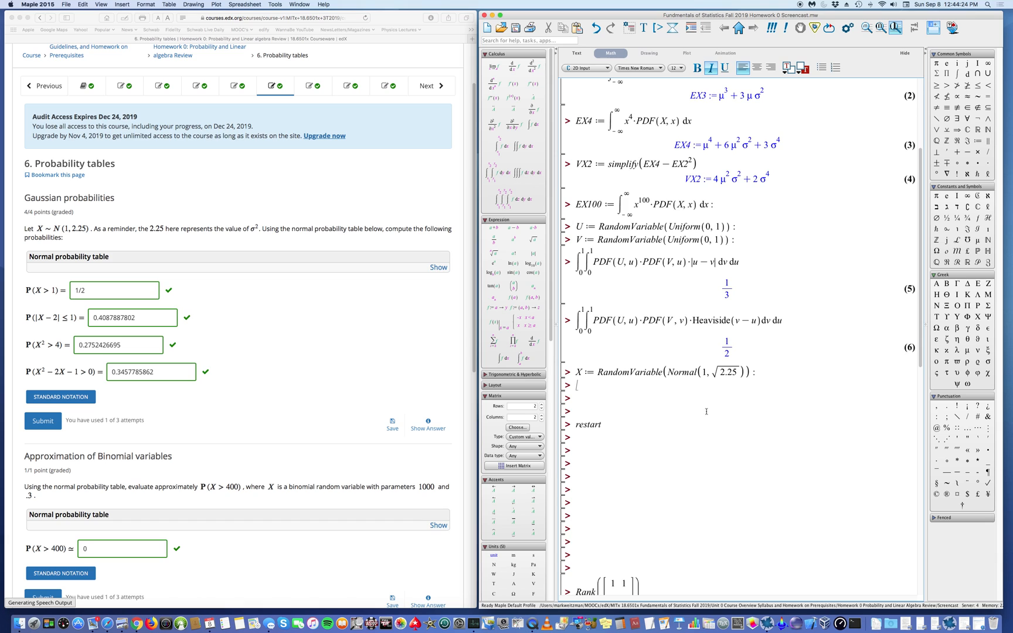
left_click(502, 146)
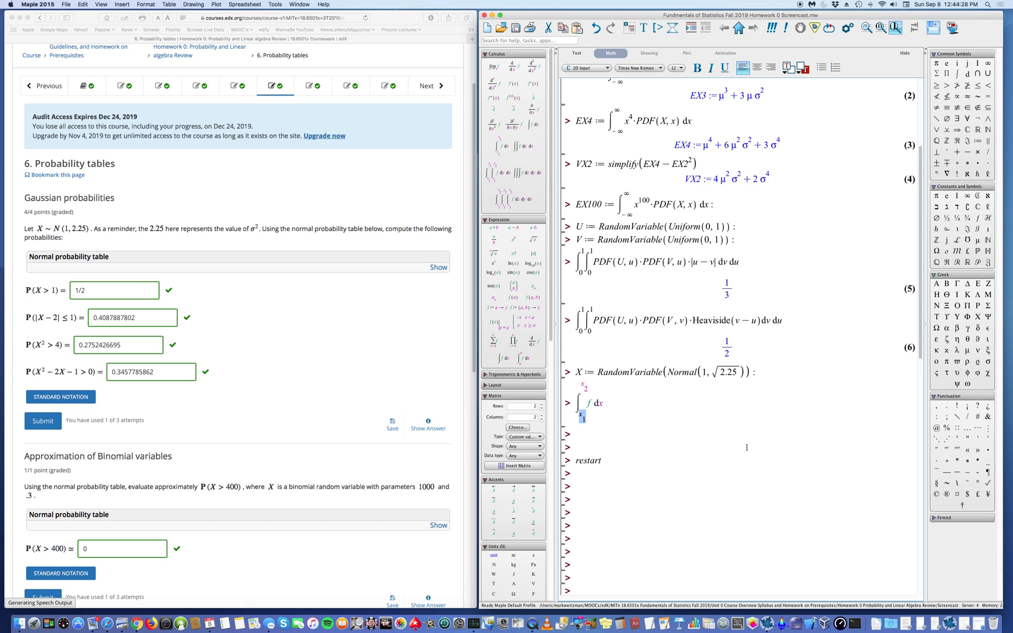
key("BackSpace")
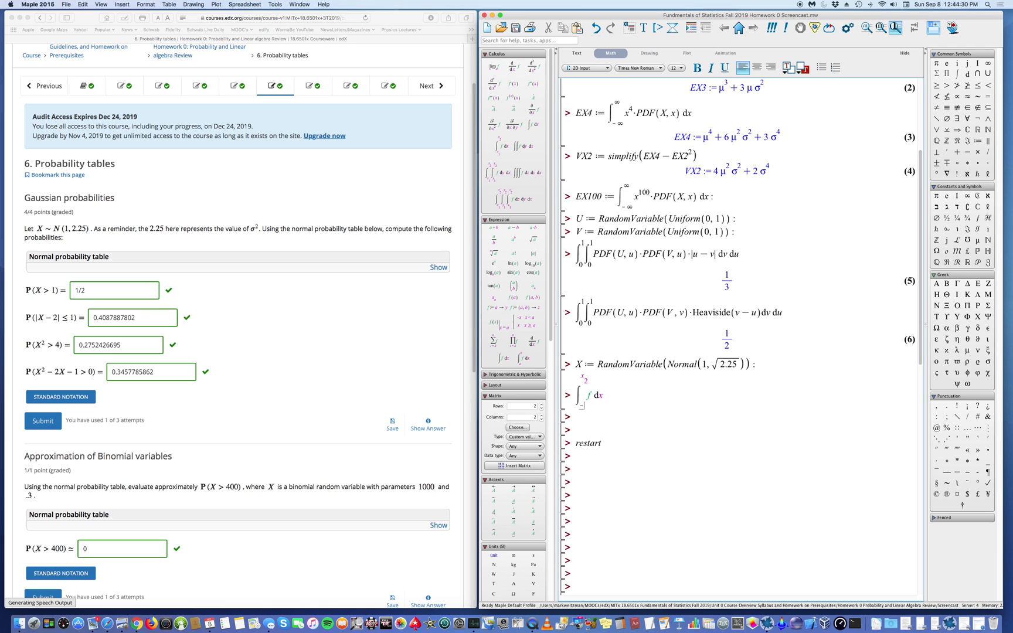
type("-")
left_click(988, 63)
key("Tab")
left_click(988, 63)
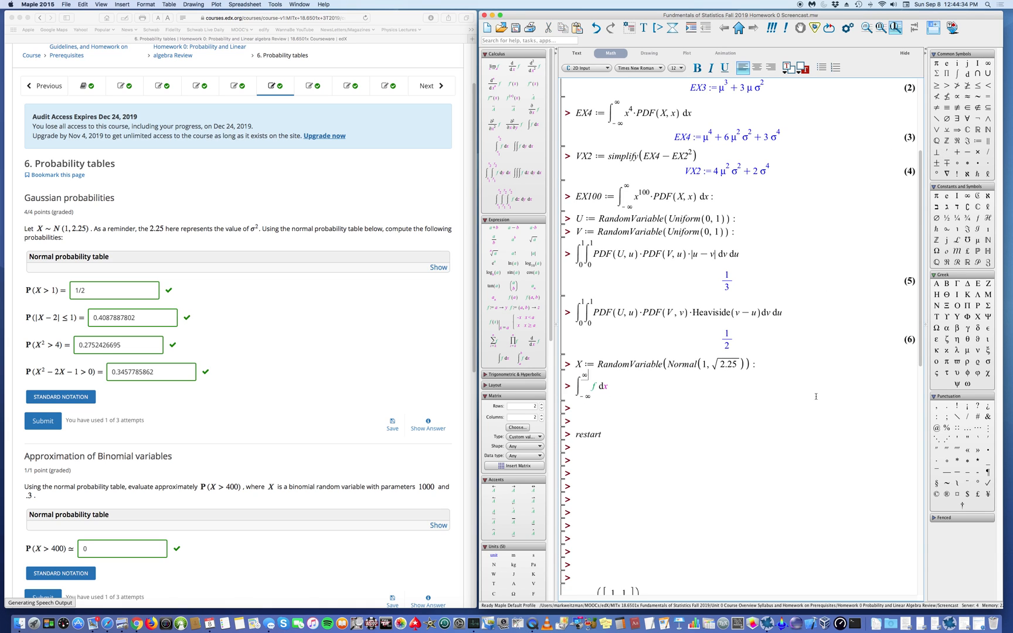
Step: Enter PDF(X, x) multiplied by the Heaviside function name as the integrand
key("Tab")
type("P")
type("DF(X")
type(", x)")
type("*")
type("Heav")
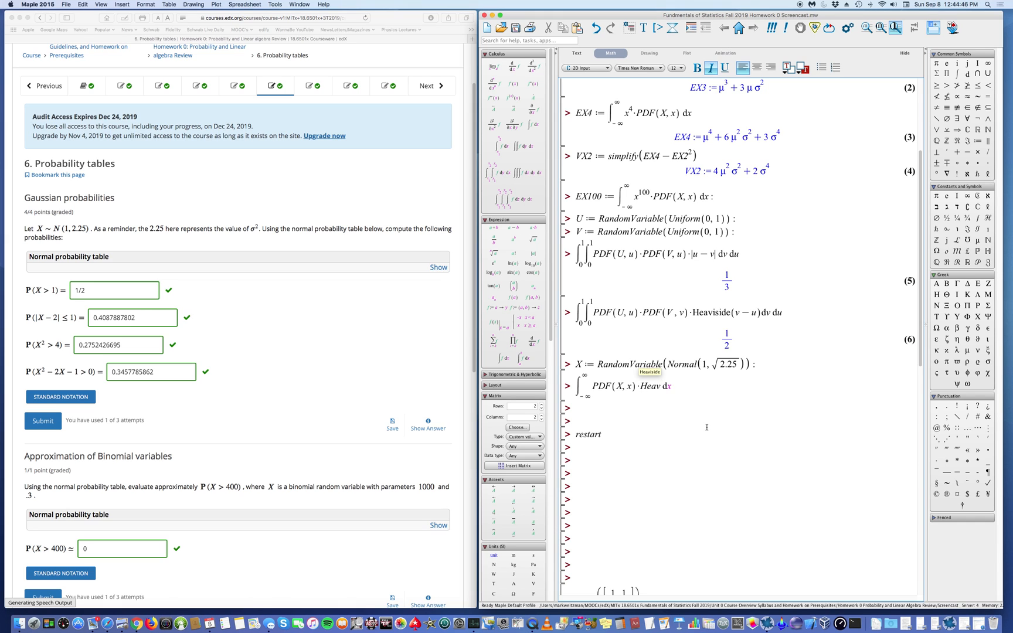
type("iside")
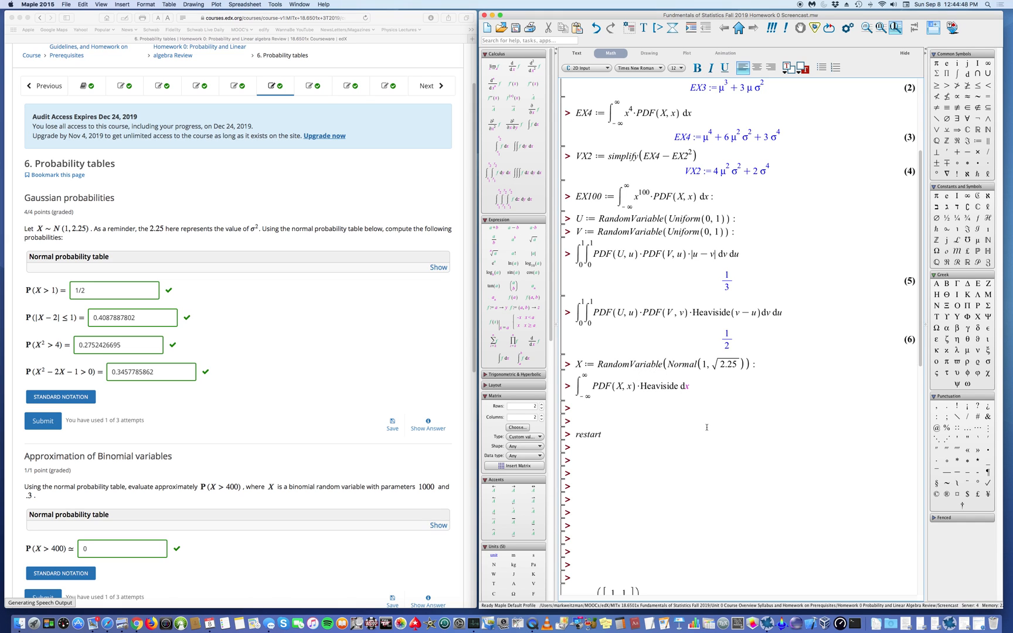
Step: Give the Heaviside function the argument 1 - |x - 2|, with the closing parenthesis outside the absolute value
type("(")
type("1")
type("-")
left_click(534, 253)
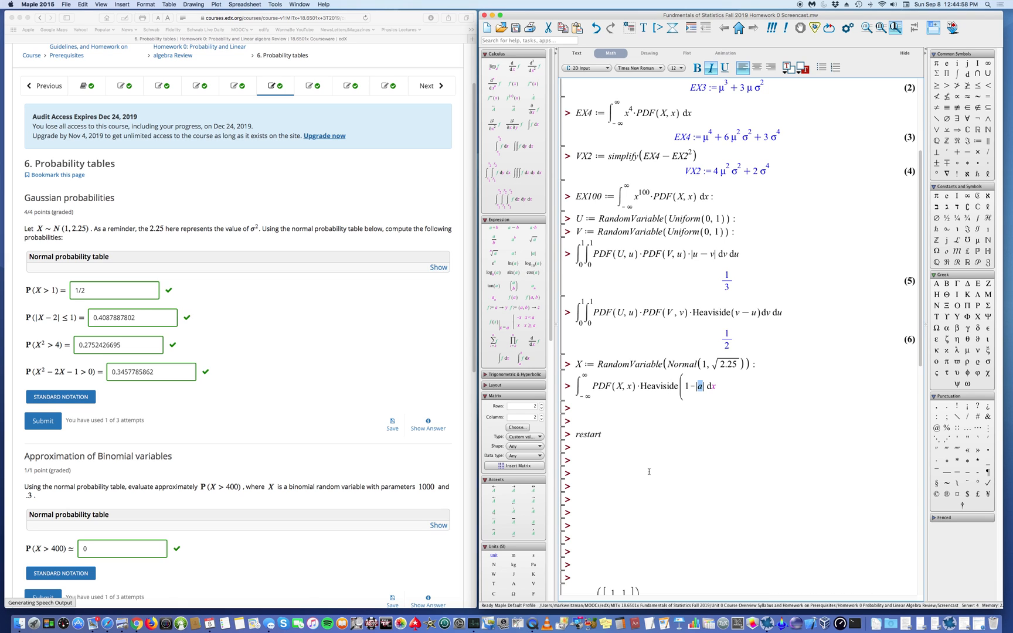
type("x-2)")
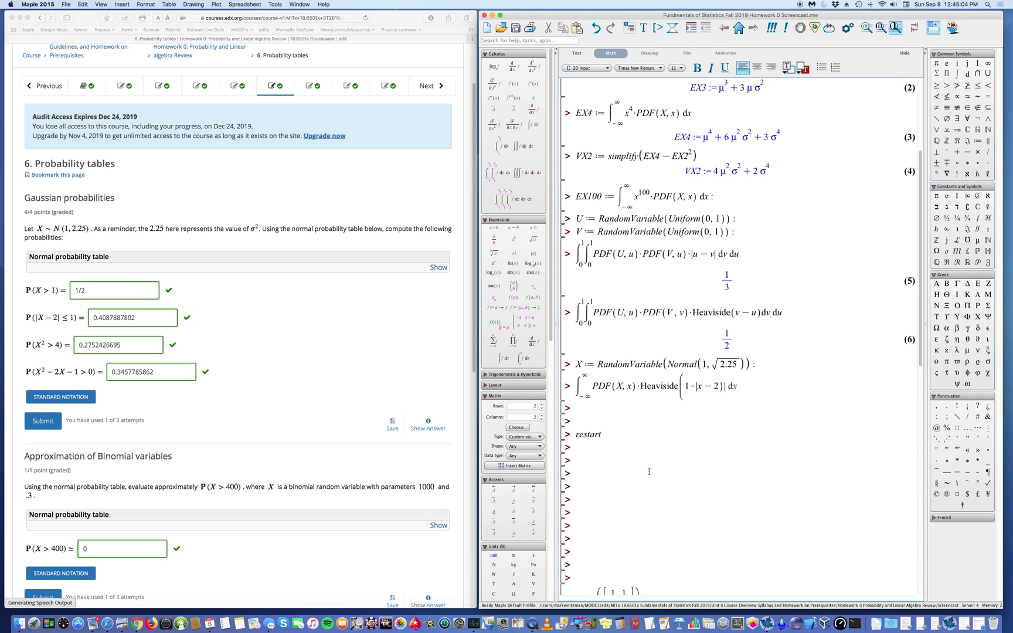
type(")")
key("BackSpace")
key("BackSpace")
type(")")
key("shift+Left")
key("shift+Left")
key("shift+Left")
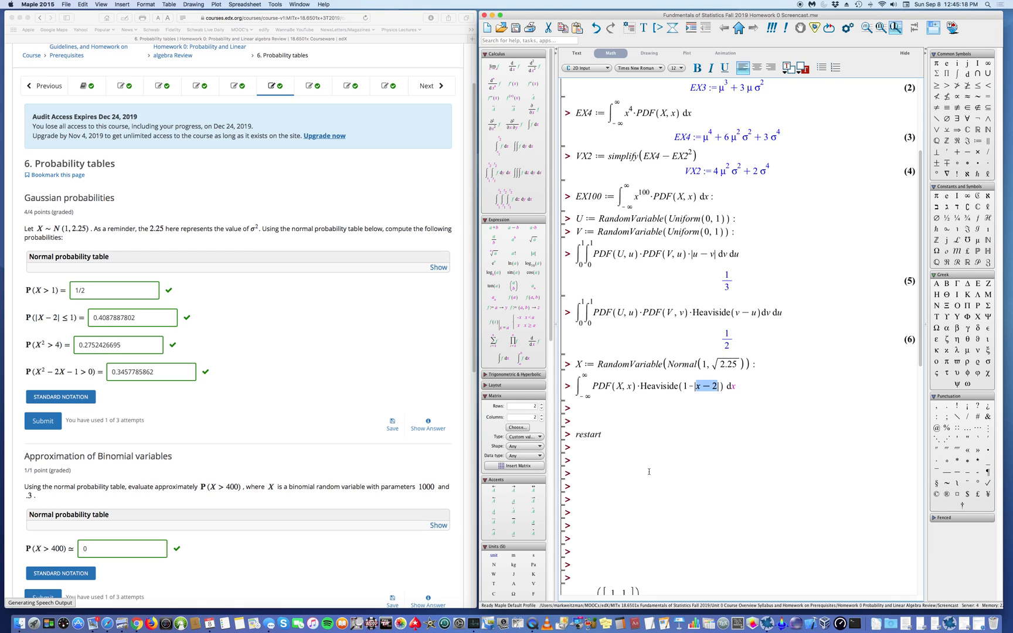
Step: Set the integration variable to x and evaluate the integral
key("Tab")
type("x")
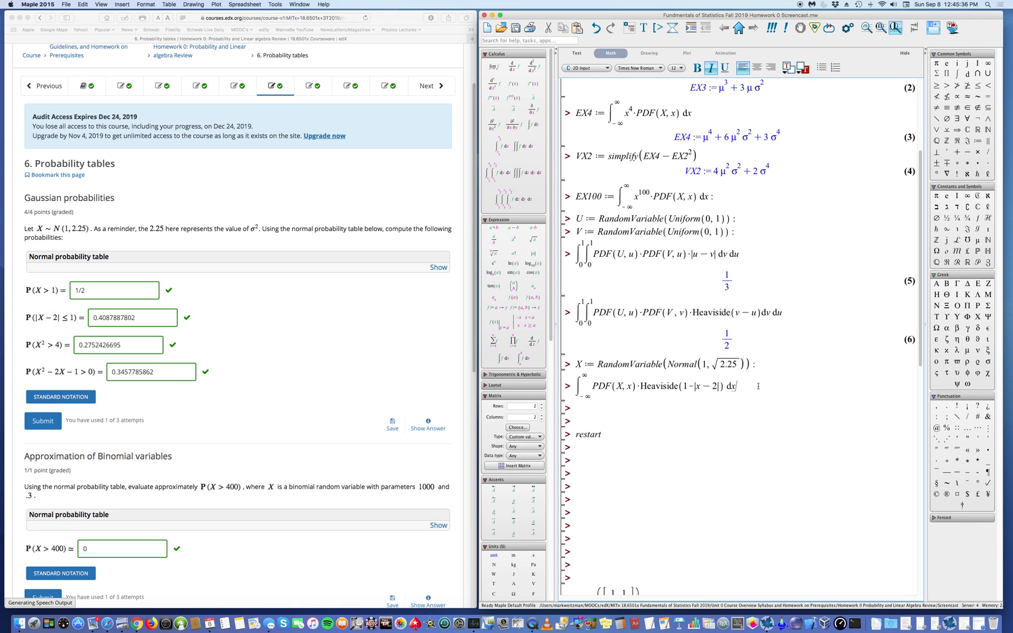
key("Return")
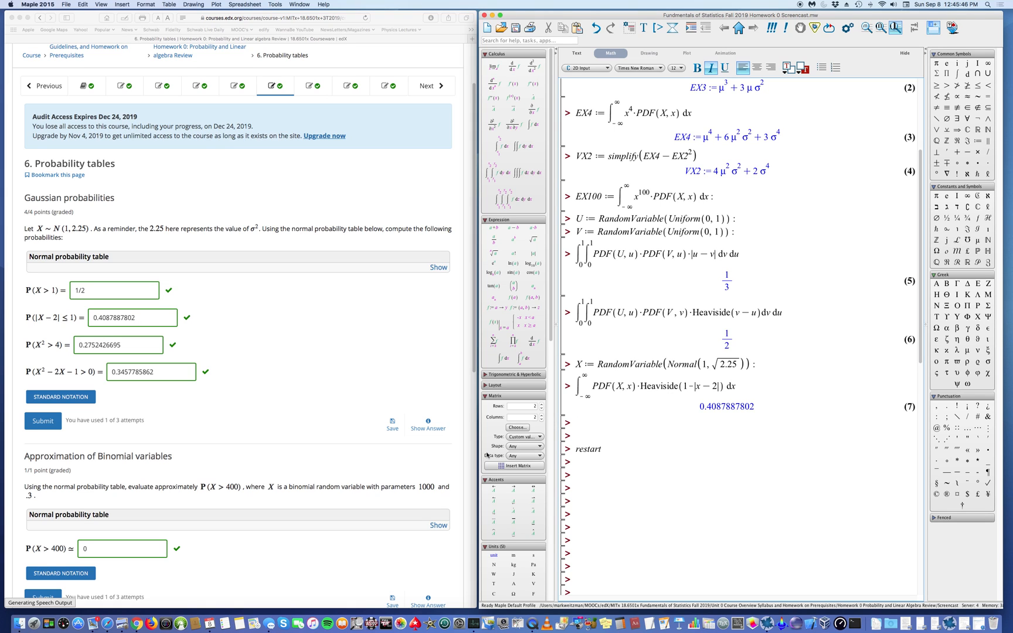
Step: Copy the evaluated Heaviside(1 - |x - 2|) integral and paste it at the empty prompt below its result
left_click(578, 421)
left_click_drag(574, 385, 784, 386)
right_click(648, 390)
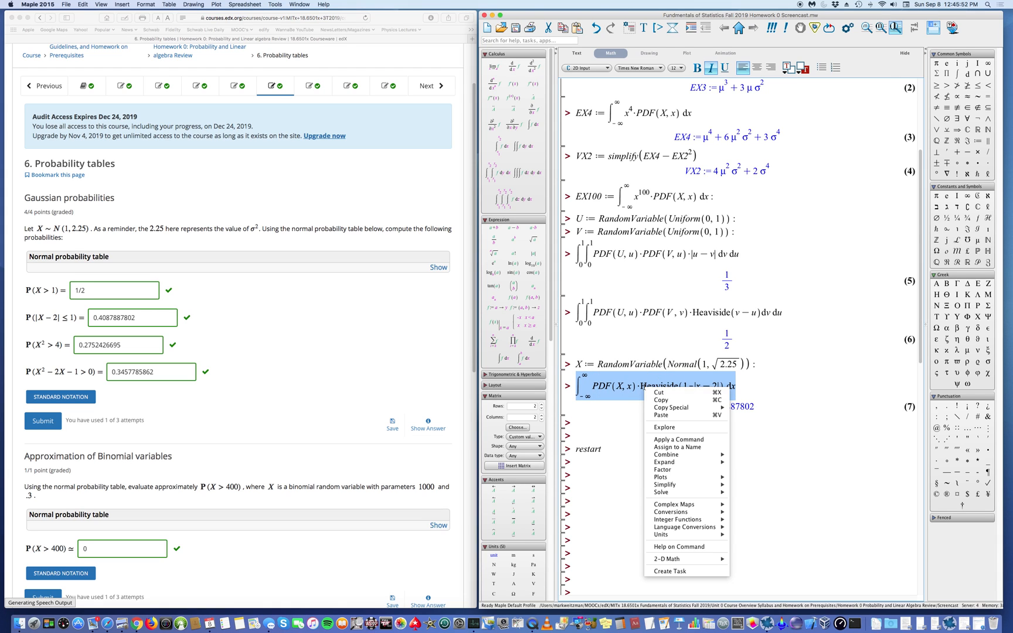
left_click(647, 404)
left_click(586, 426)
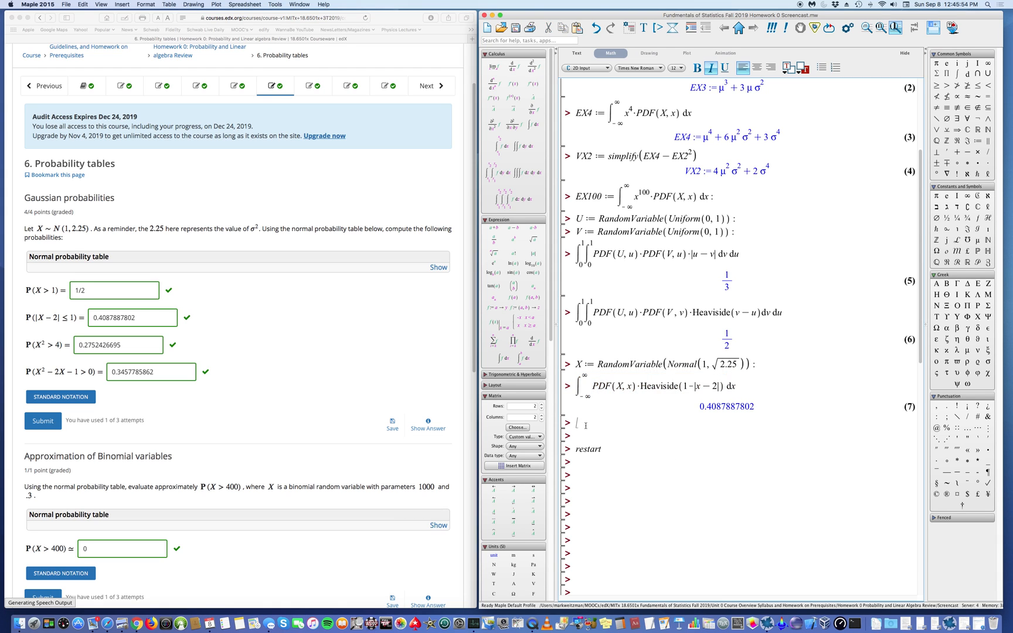
right_click(586, 426)
left_click(600, 452)
Step: Replace the Heaviside argument in the pasted integral with x^2 - 4 and evaluate the integral
left_click(683, 432)
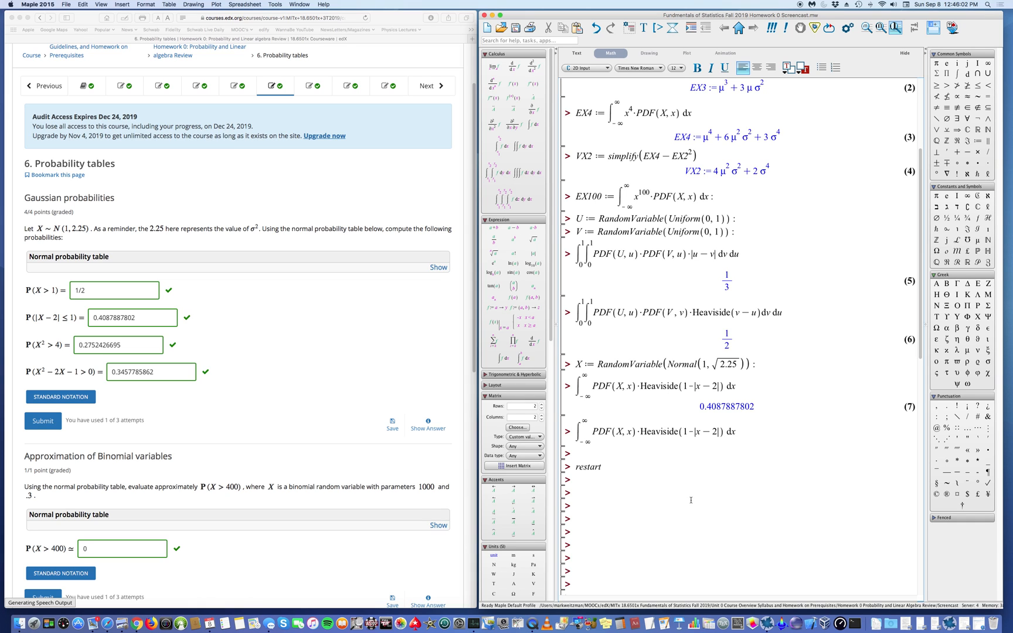
key("Delete")
key("Delete")
key("Delete")
key("Delete")
key("Delete")
key("Delete")
key("Delete")
type("x")
key("BackSpace")
type("^2-4")
key("BackSpace")
type("^2")
key("Right")
type("-")
type("4")
key("Return")
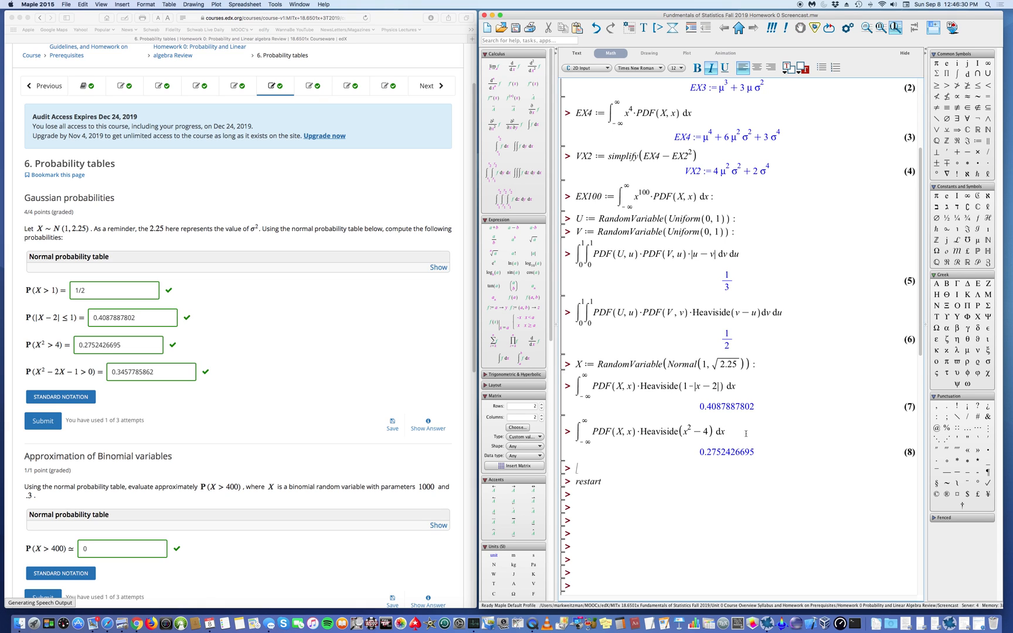
scroll(749, 439, "up", 1)
scroll(775, 458, "up", 1)
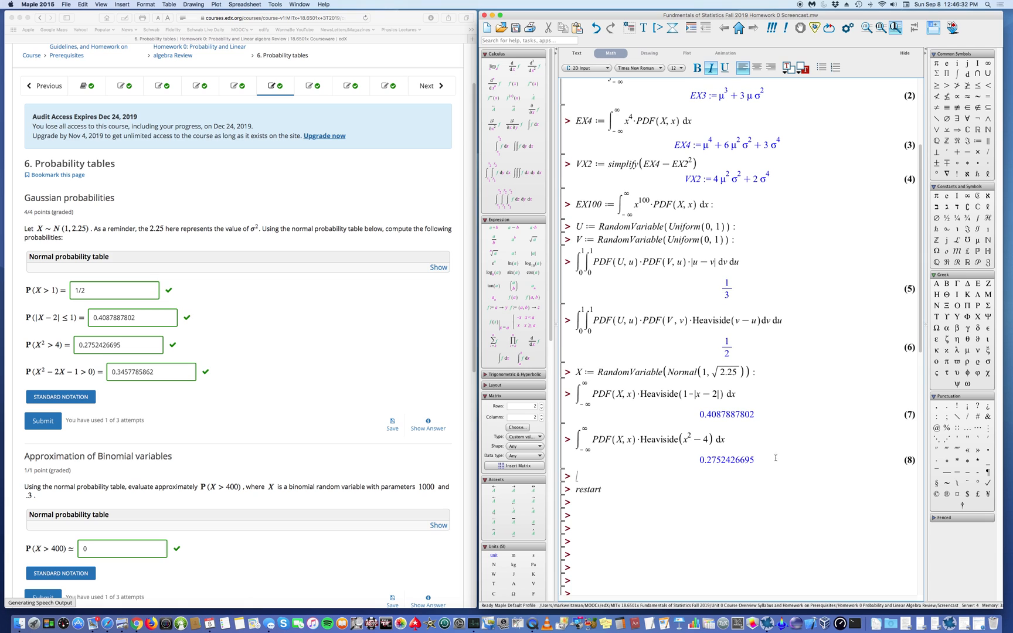
Step: Paste the copied integral at the empty prompt, replace its Heaviside argument with x^2 - 2x - 1, and evaluate it
right_click(588, 477)
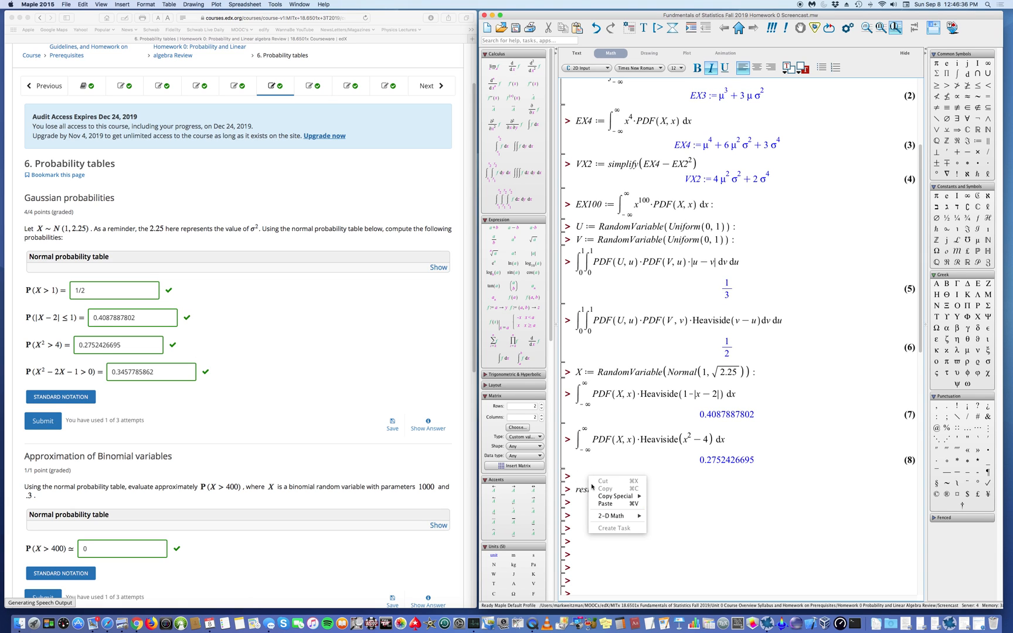
left_click(604, 504)
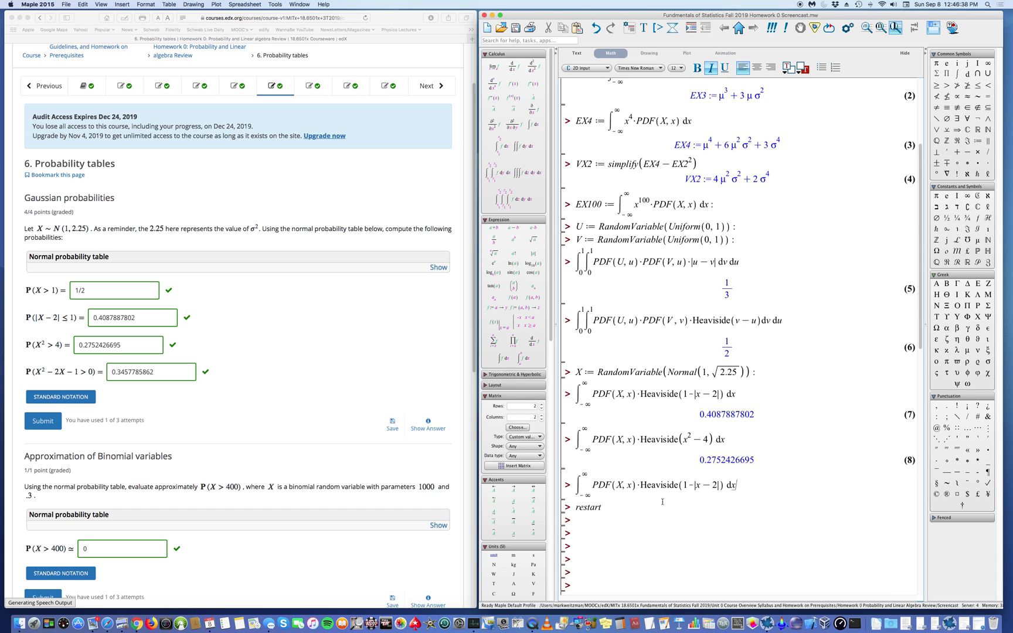
left_click(682, 485)
key("BackSpace")
key("Delete")
key("Delete")
key("Delete")
type("x^2")
key("Right")
type("- 2 ")
type("x ")
type("- 1")
key("Return")
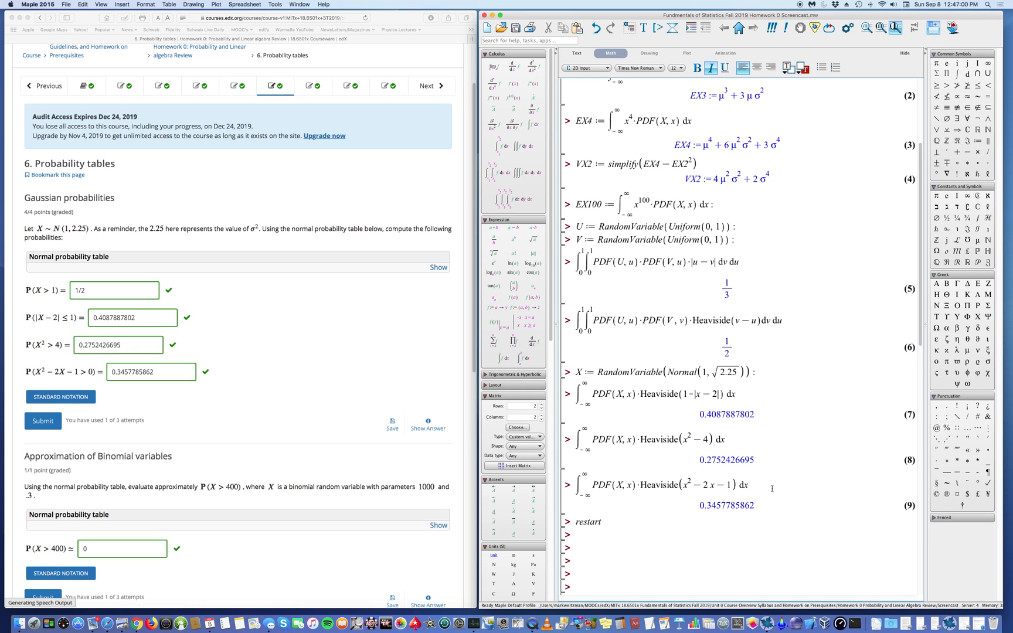
Step: Insert an empty prompt below the x^2 - 2x - 1 integral result and paste the copied integral there
scroll(773, 488, "down", 3)
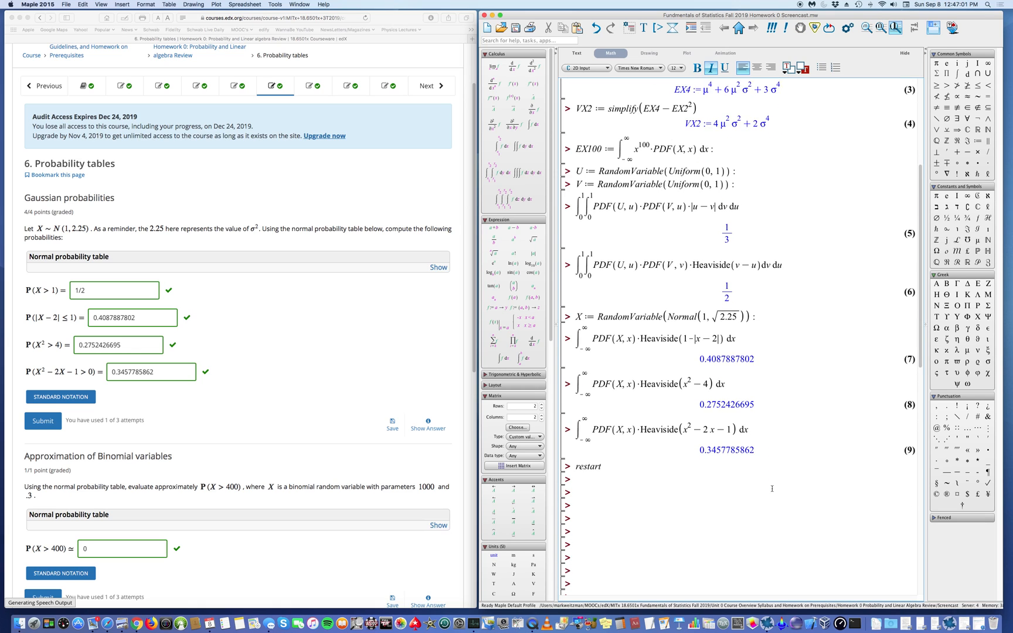
left_click(765, 425)
left_click(658, 27)
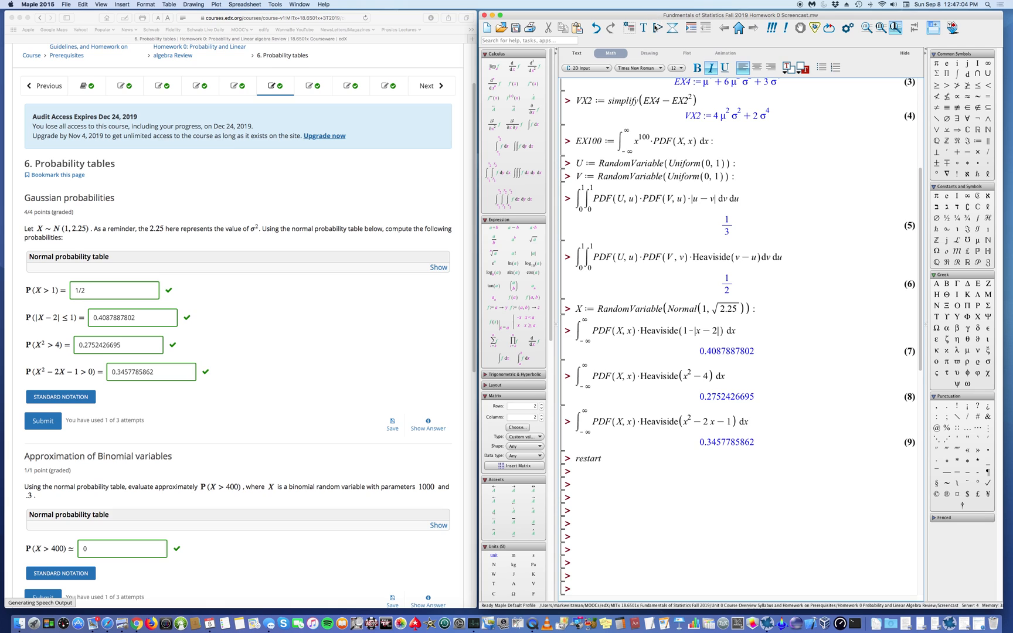
right_click(602, 468)
left_click(613, 488)
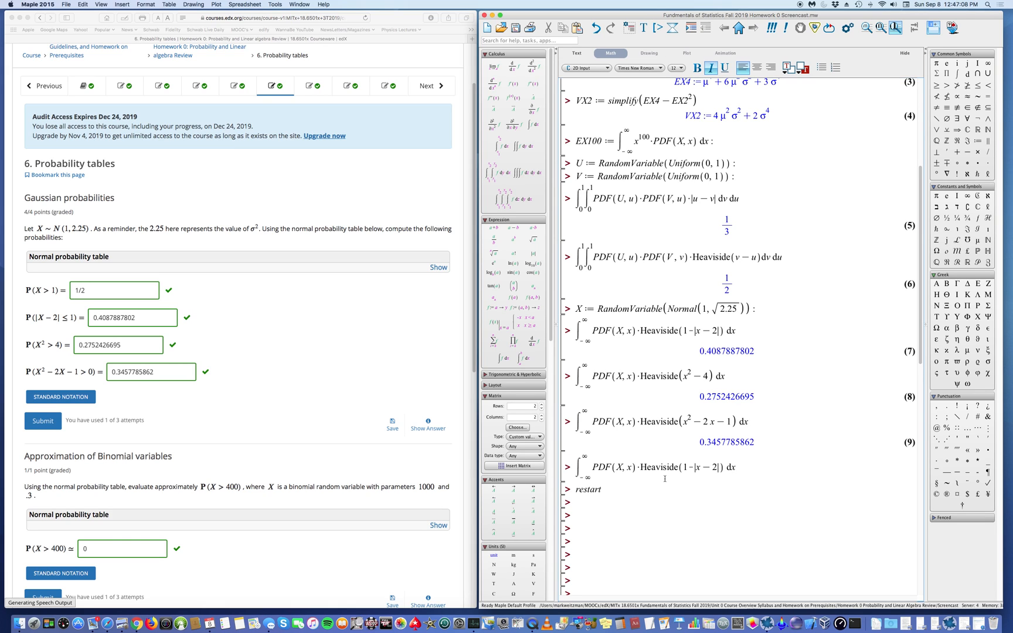
Step: Replace the Heaviside argument in the pasted integral with x^7 - 5x^4 - 3x + 1
left_click(685, 468)
key("Delete")
key("Delete")
key("Delete")
key("Delete")
key("Delete")
key("Delete")
key("Delete")
type("x^7")
key("Right")
type("-5x^4")
key("Right")
type("-3x+12")
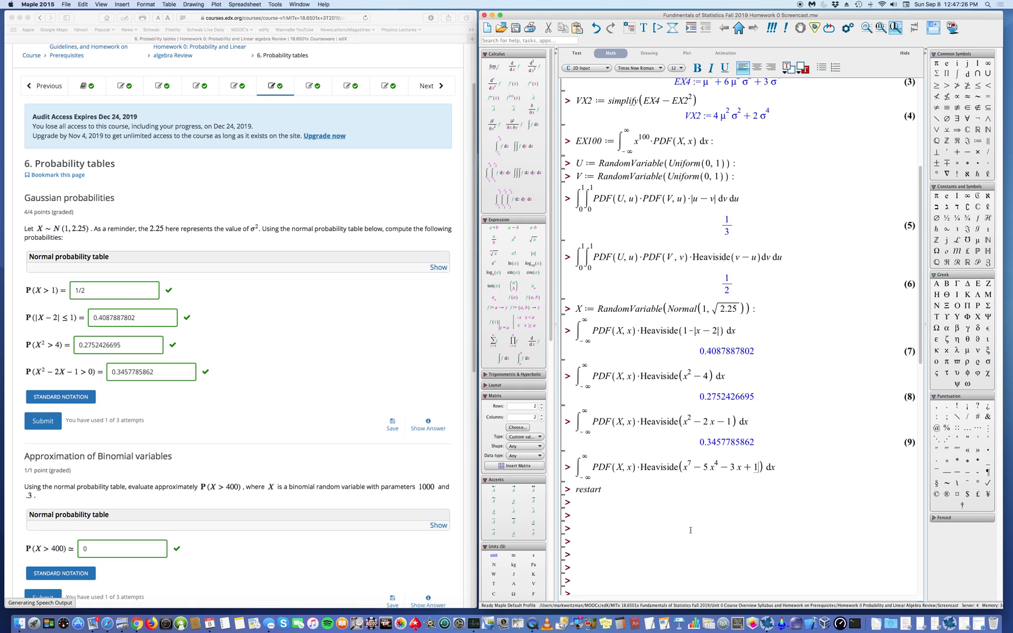
key("BackSpace")
Step: Try to evaluate the integral with > 0 appended to the Heaviside argument
type(">0")
left_click(815, 470)
key("Return")
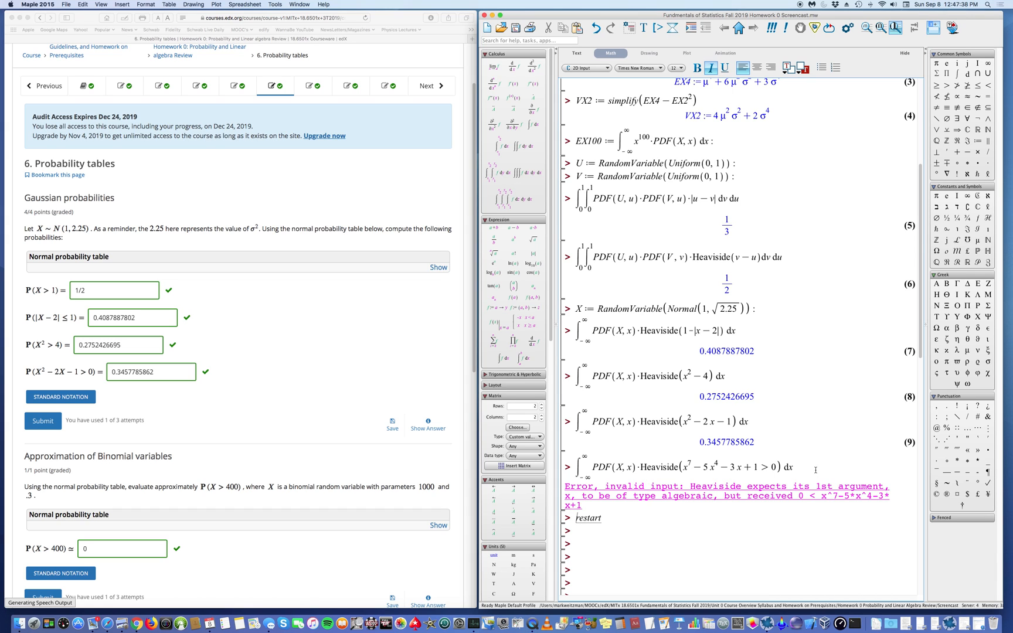
Step: Remove the > 0 from the Heaviside argument and evaluate the integral
left_click(759, 467)
key("Delete")
key("Delete")
left_click(789, 466)
key("Return")
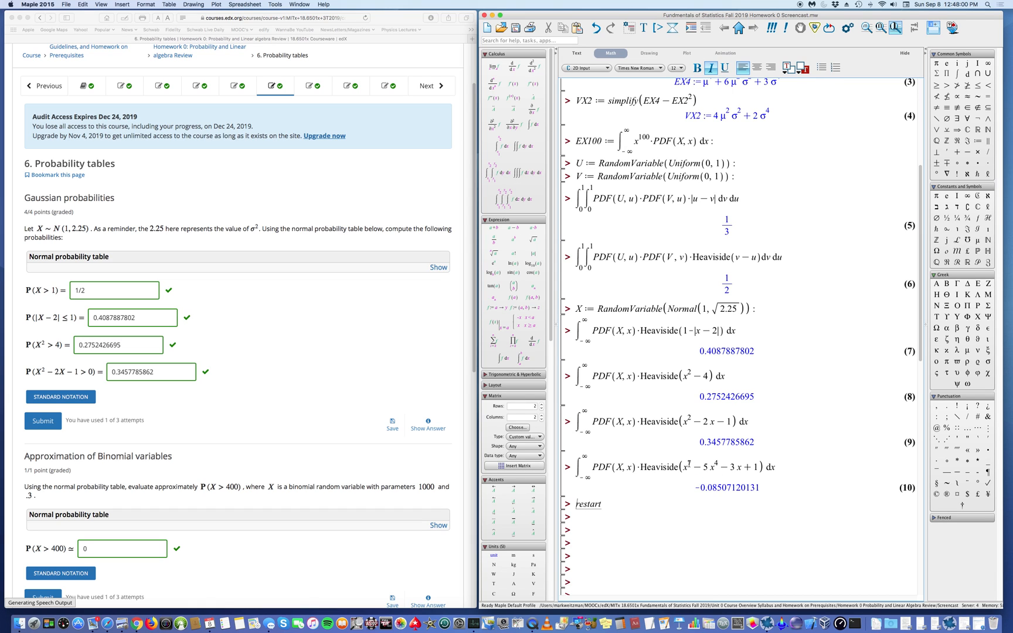
Step: Change the constant term of the degree-seven Heaviside argument to -10 and evaluate the integral again
left_click(747, 468)
key("BackSpace")
type("-")
type("0")
left_click(812, 462)
key("Return")
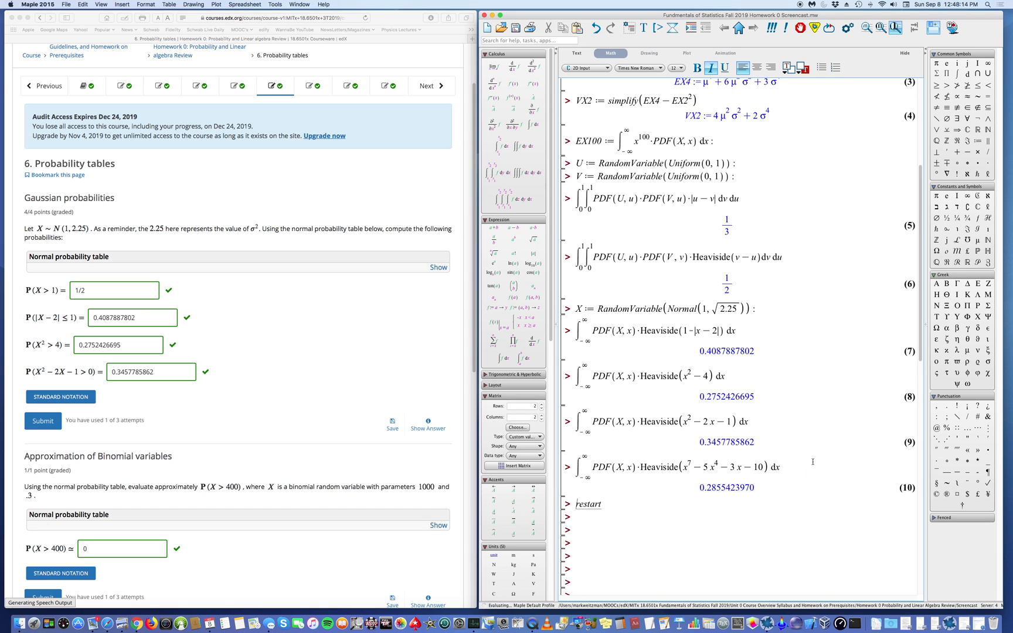
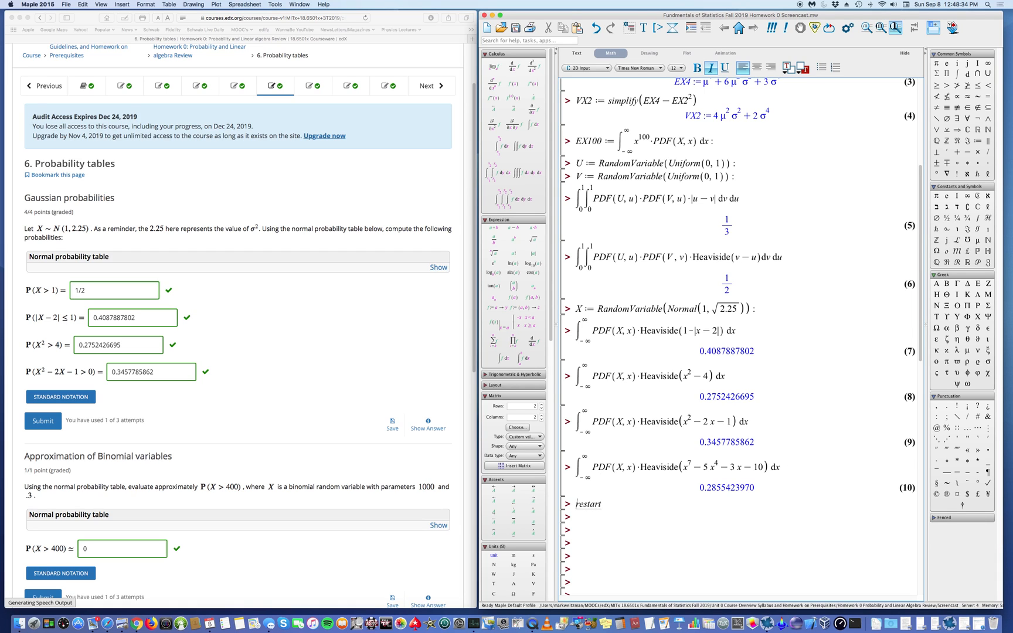
Step: Insert six empty prompts below the result of the x^7 - 5x^4 - 3x - 10 integral
scroll(343, 390, "down", 5)
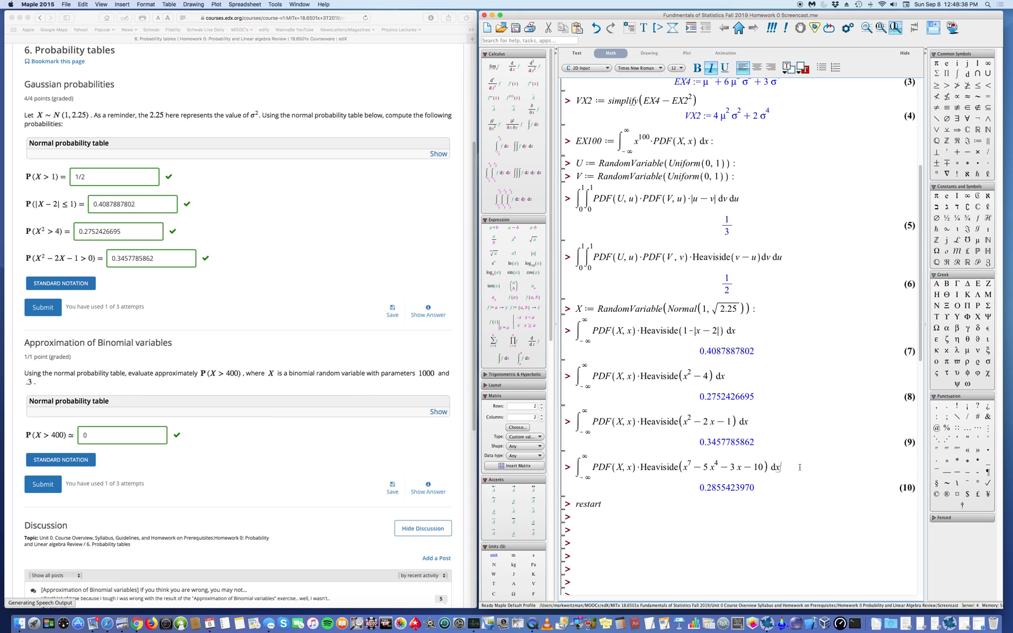
left_click(657, 27)
left_click(657, 27)
left_click(657, 27)
left_click(657, 27)
left_click(658, 27)
left_click(657, 27)
Step: Define W := RandomVariable(Binomial(1000, 0.3)) at the first empty prompt, with its output suppressed by a colon
left_click(592, 505)
type("W :")
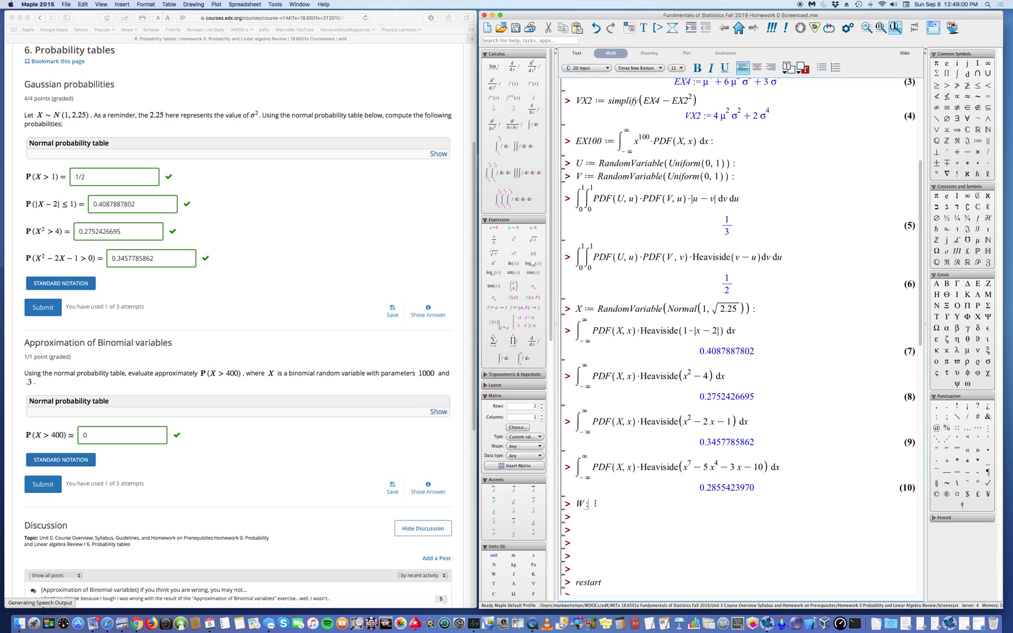
type("= RandomVariable")
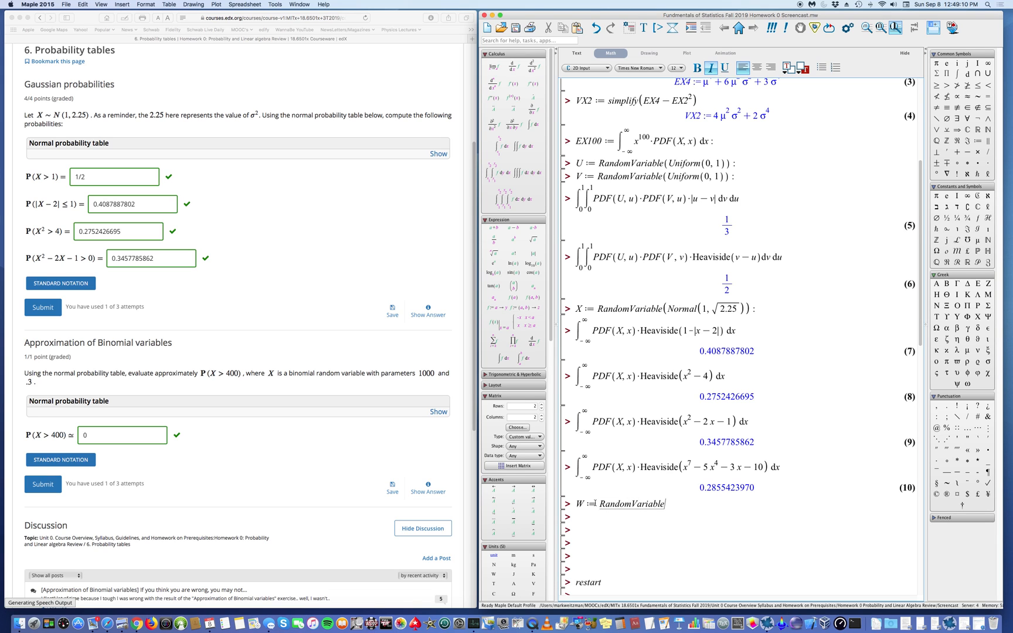
type("(Binomial(1000")
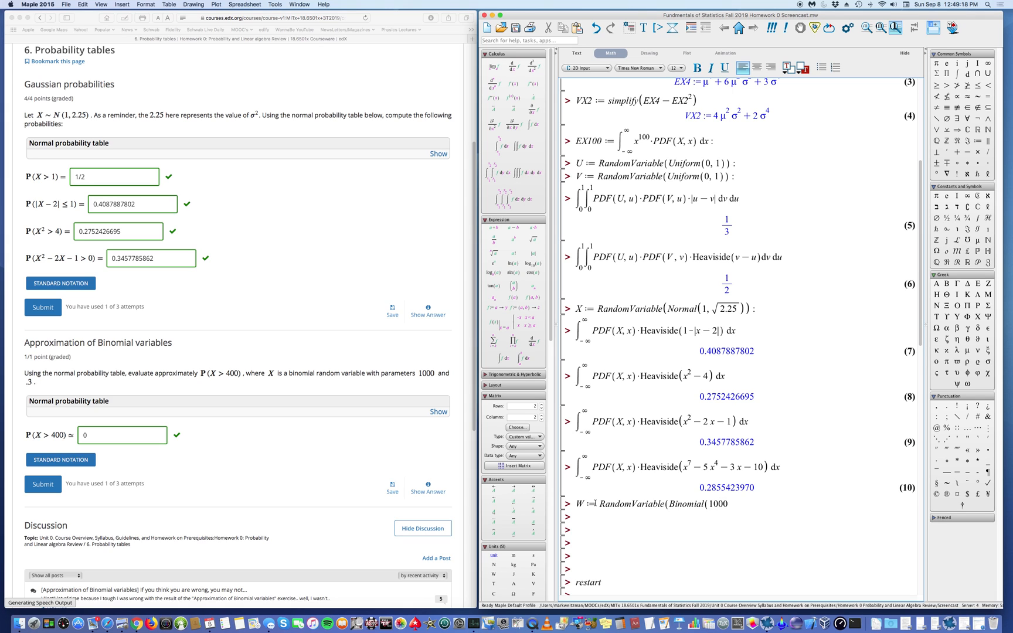
type(", 0.3)) :")
key("Return")
Step: Insert a summation below the definition of W with index i running from 401 to 1000
left_click(494, 342)
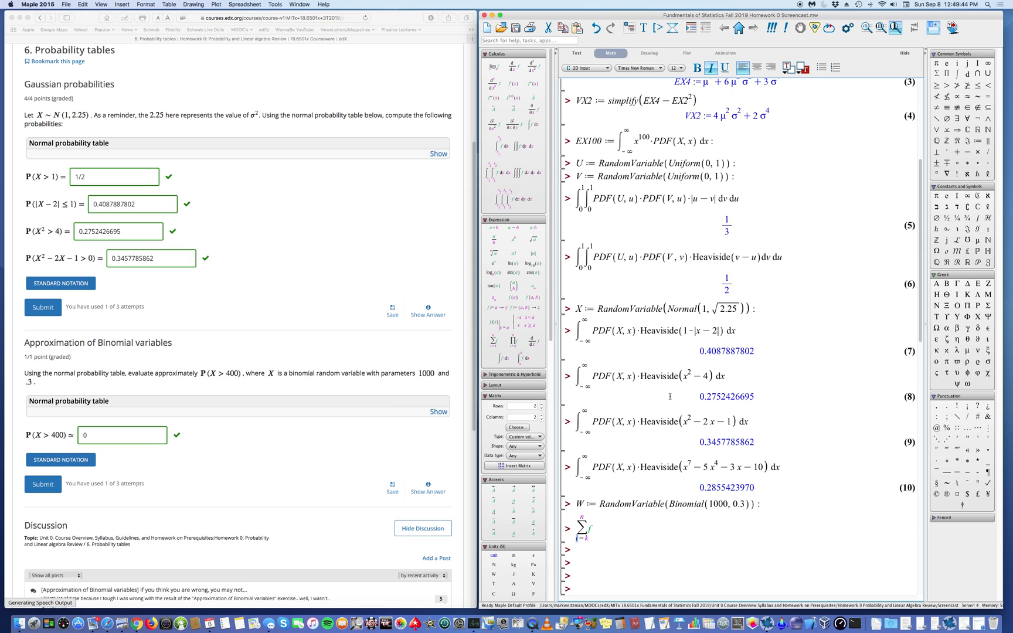
type("i")
key("Tab")
type("401")
key("Tab")
type("1000")
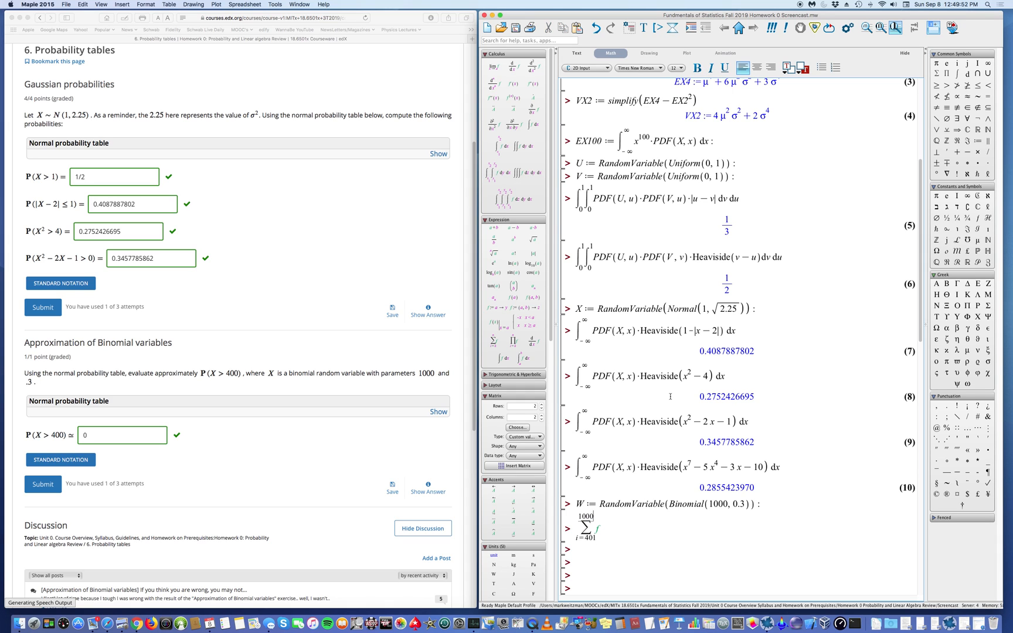
Step: Enter ProbabilityFunction(W, i) as the summand and evaluate the sum
key("Tab")
type("Probability")
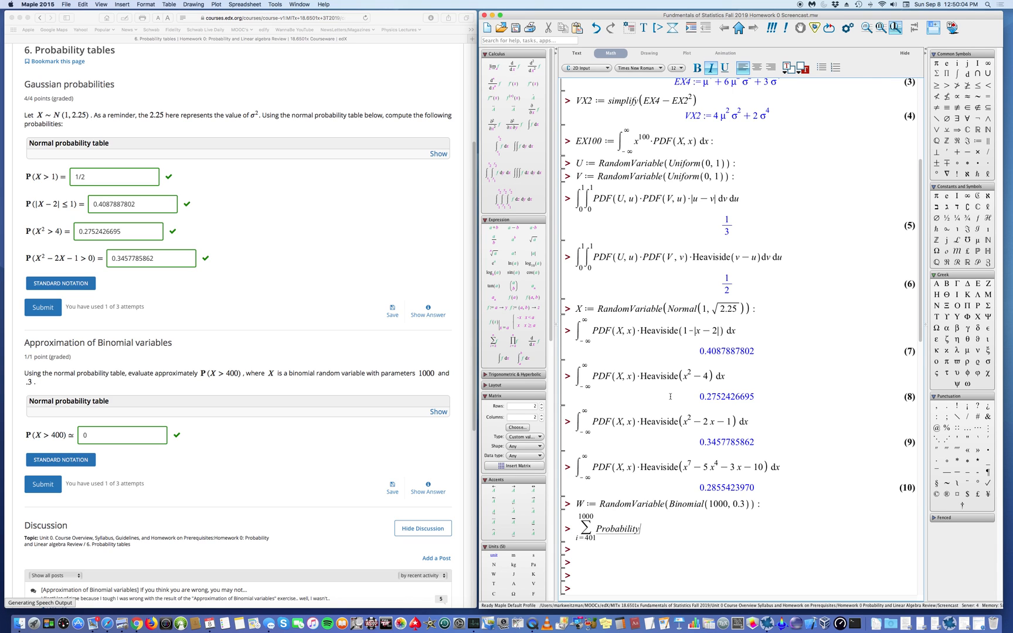
type("Function(W, i")
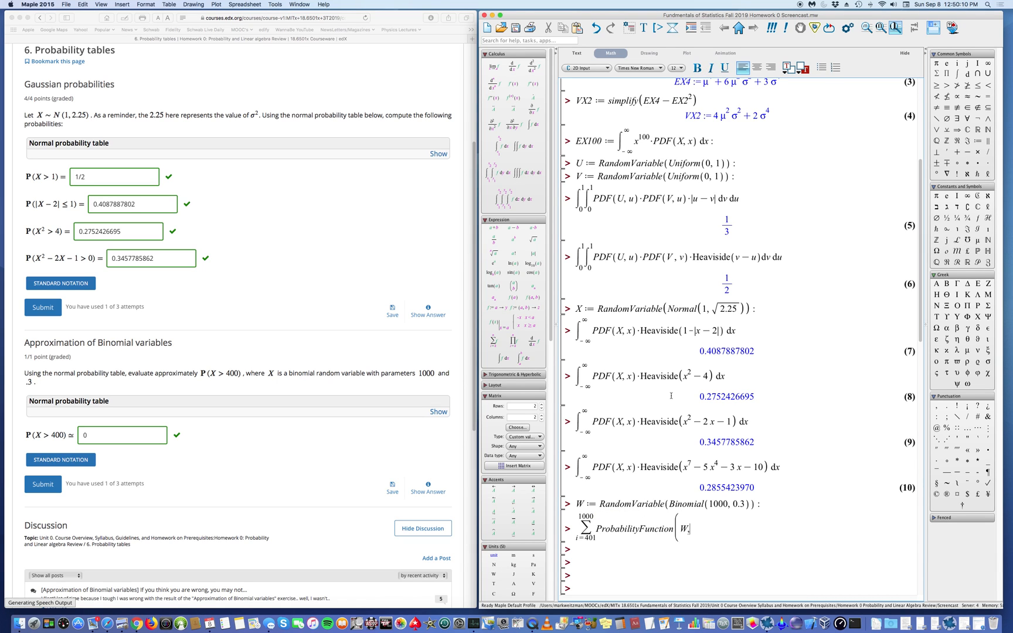
type(")")
key("Return")
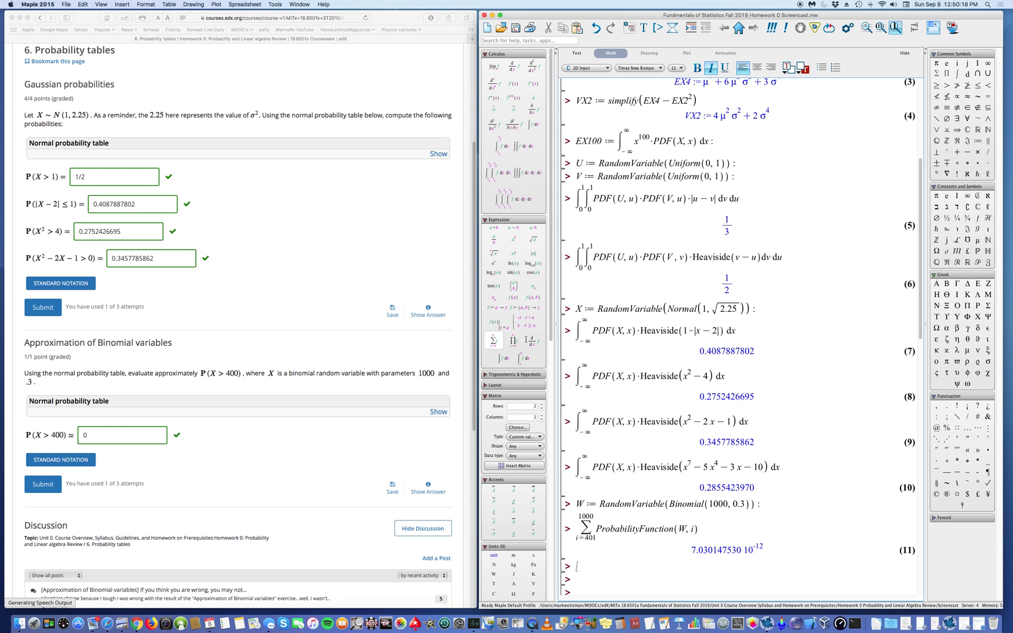
Step: Execute the restart line and load the linear algebra package with with(LinearAlgebra)
scroll(755, 295, "down", 3)
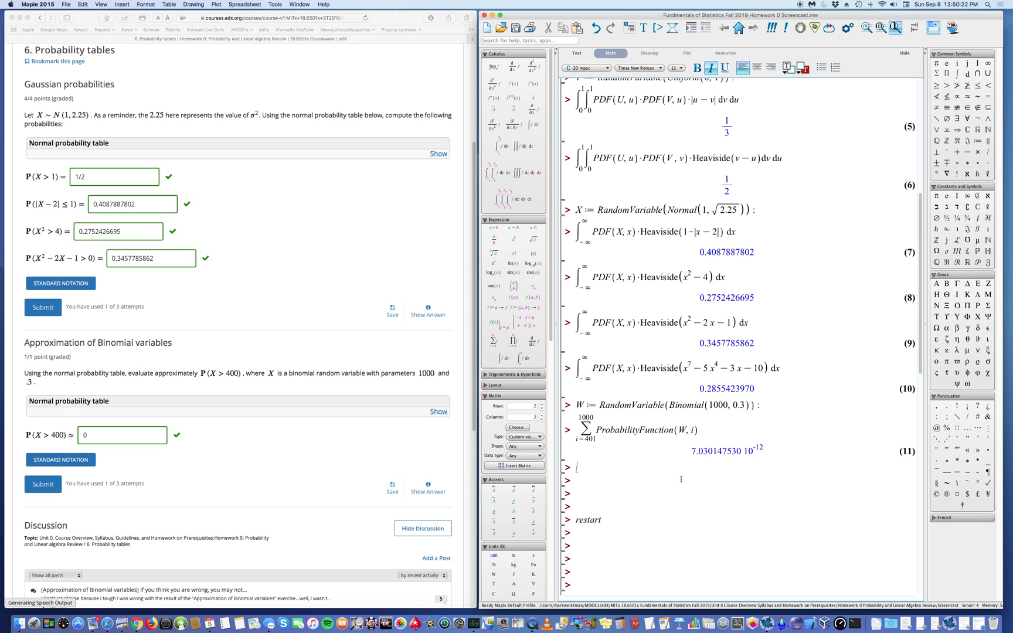
left_click(623, 522)
key("Return")
type("with(LinearAlgebra)")
key("Return")
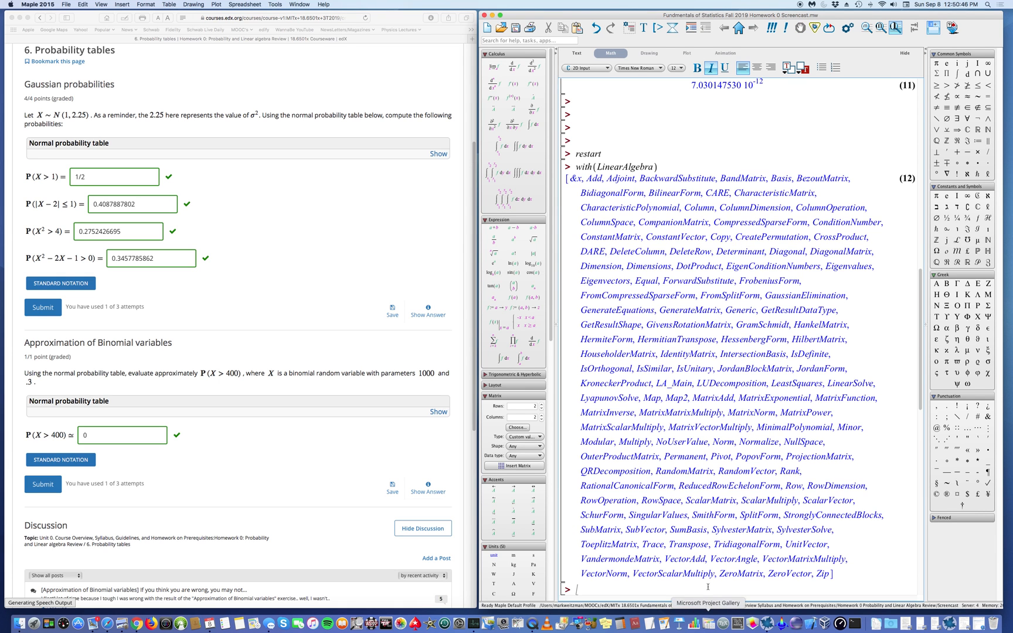
Step: Suppress the output of with(LinearAlgebra) by ending the command with a colon and executing it again
left_click(671, 167)
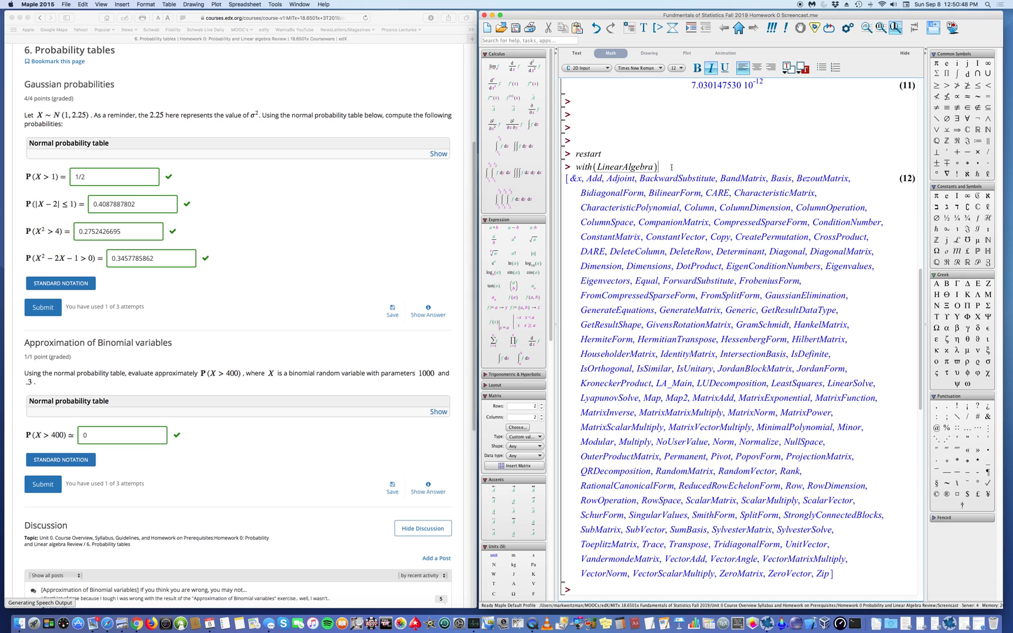
type(":")
key("Return")
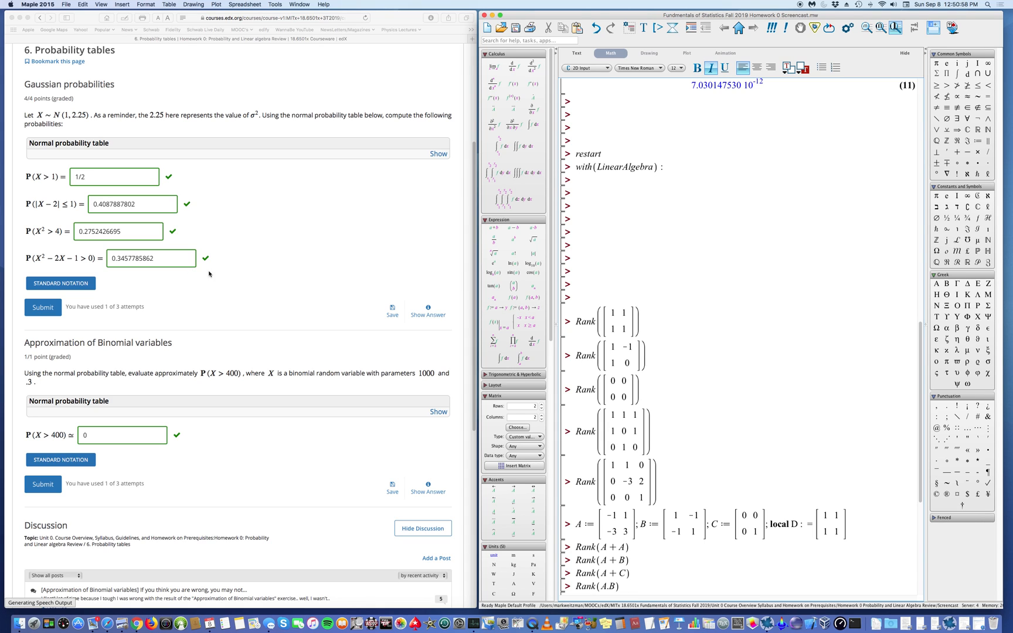
Step: Open the next homework page, 7. Matrices and Vectors, in the browser and bring up the Vector Inner product problem
scroll(214, 275, "up", 5)
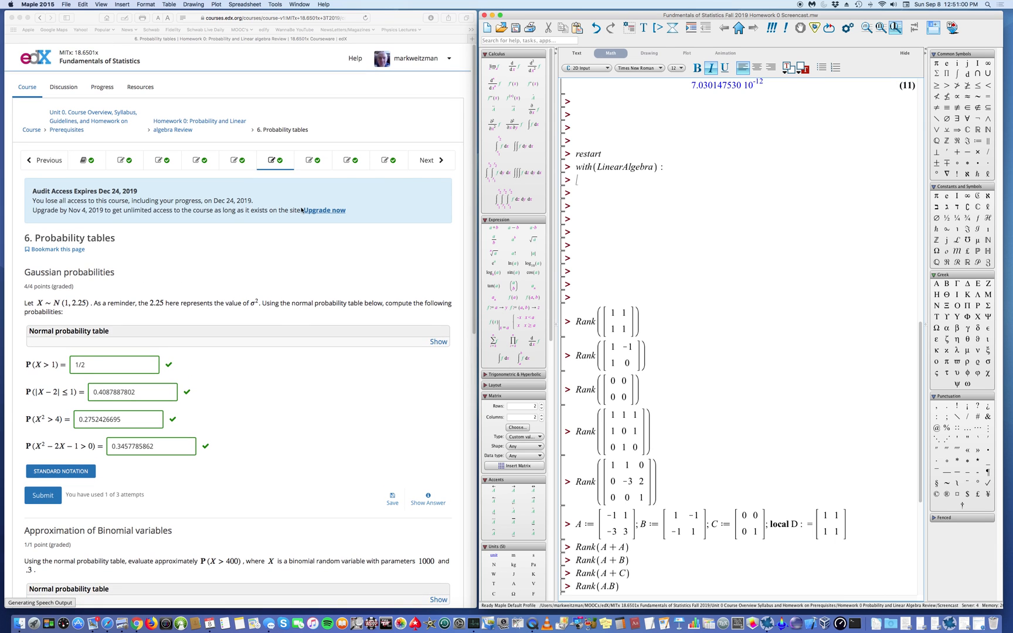
left_click(430, 160)
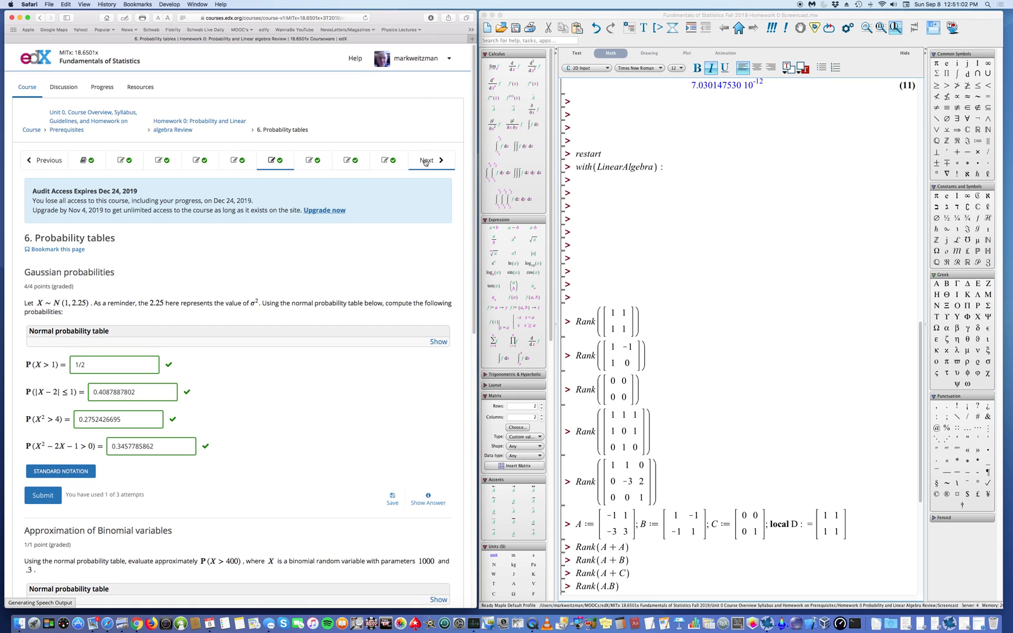
scroll(352, 193, "up", 15)
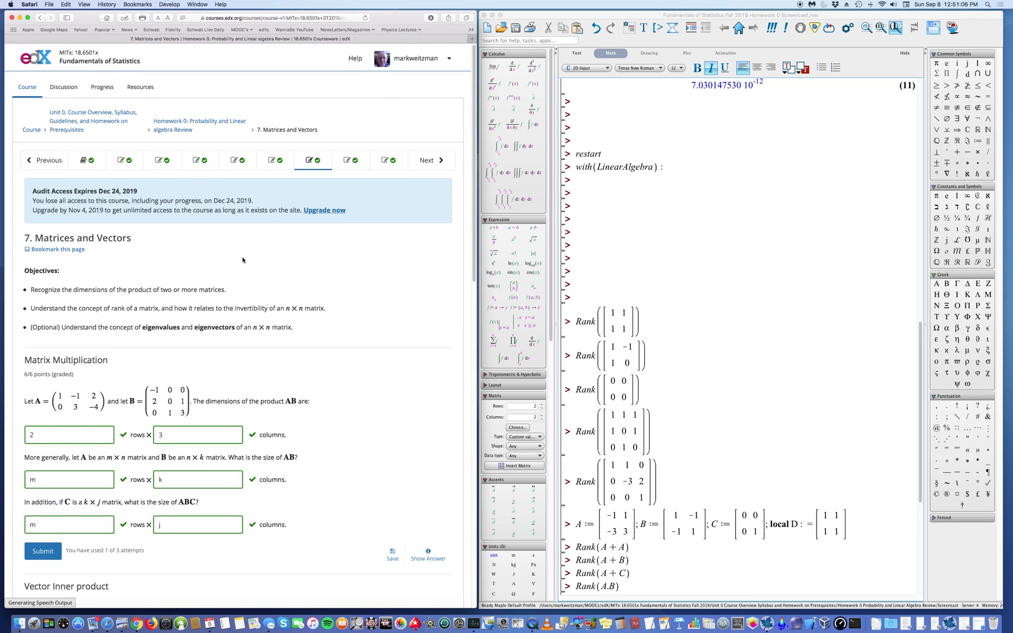
scroll(244, 258, "down", 3)
scroll(244, 259, "down", 10)
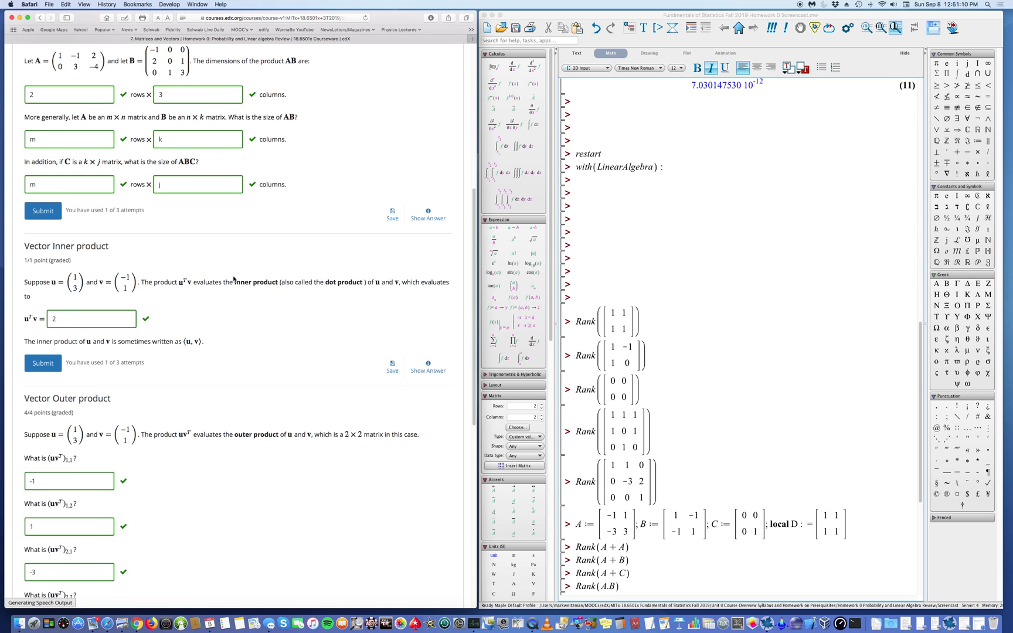
Step: Back in the Maple worksheet, define u as a column vector with two rows containing 1 and 3, and evaluate it
left_click(599, 183)
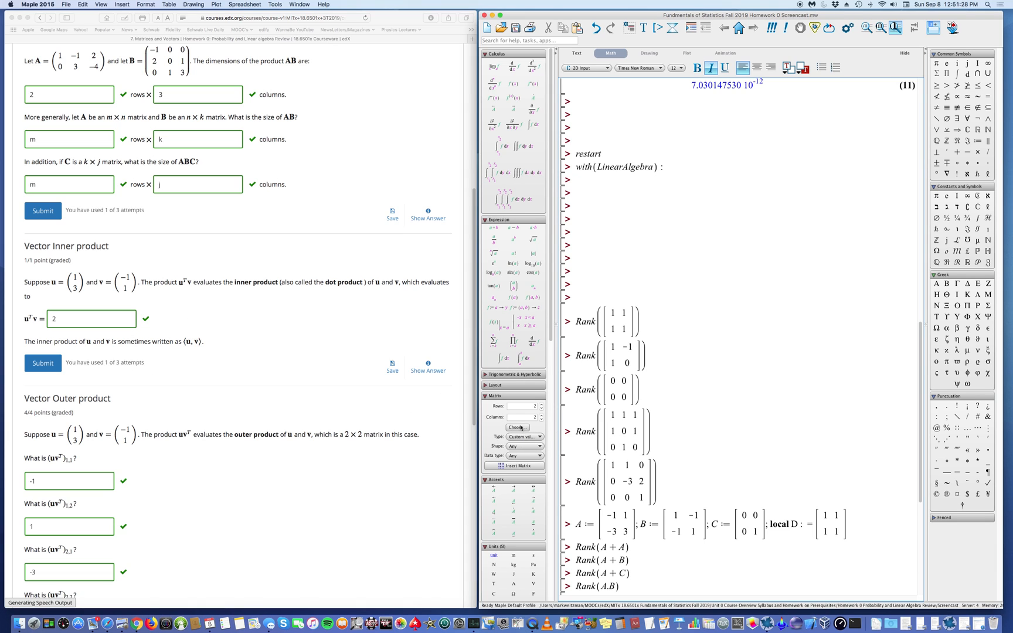
left_click(542, 420)
left_click(590, 181)
type("u :=")
left_click(530, 466)
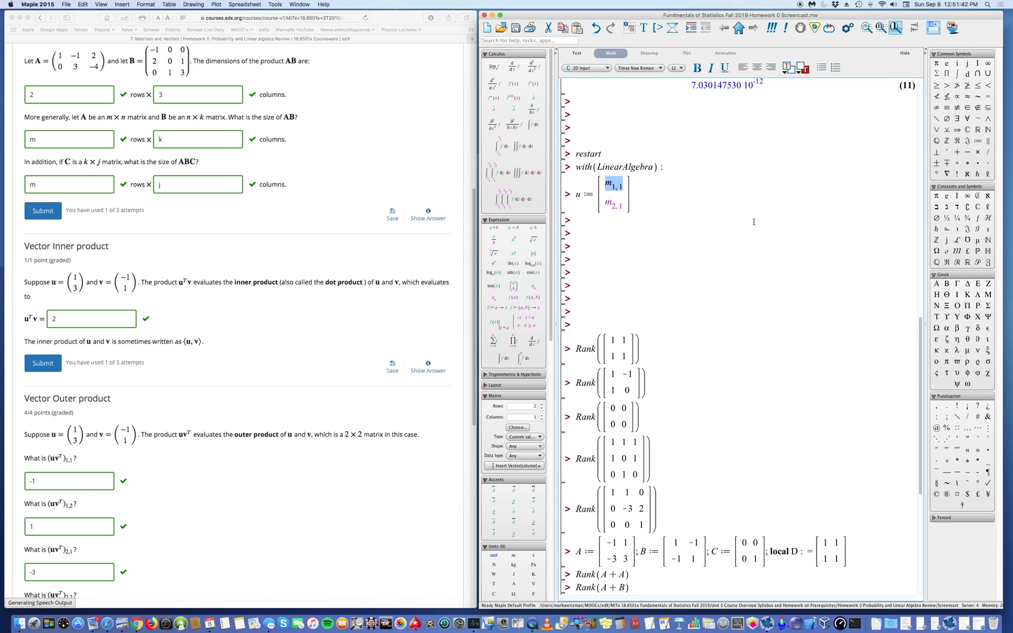
type("1")
key("Tab")
type("3")
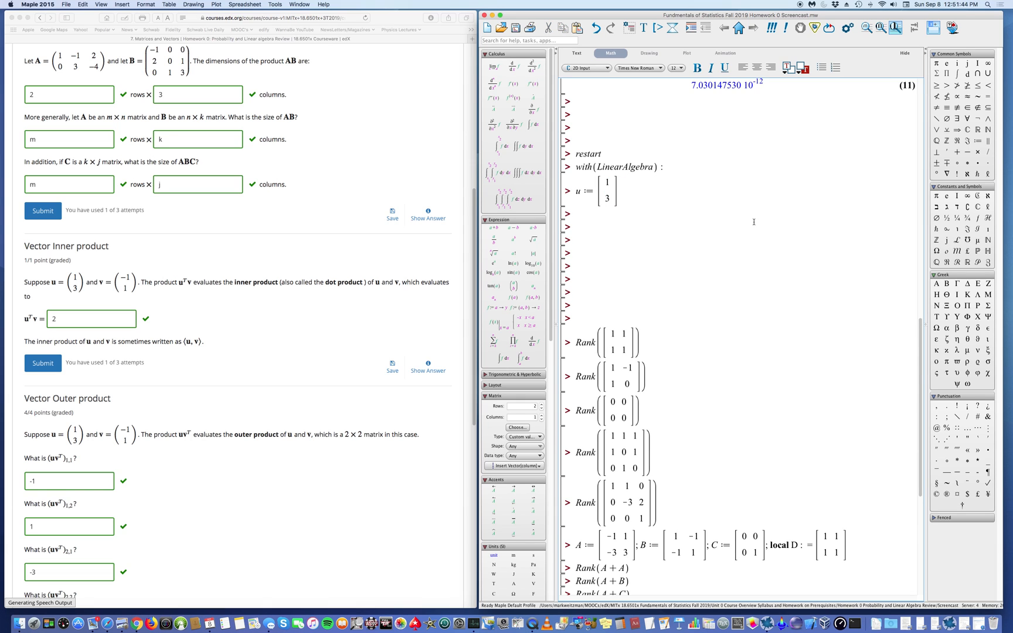
left_click(672, 192)
key("Return")
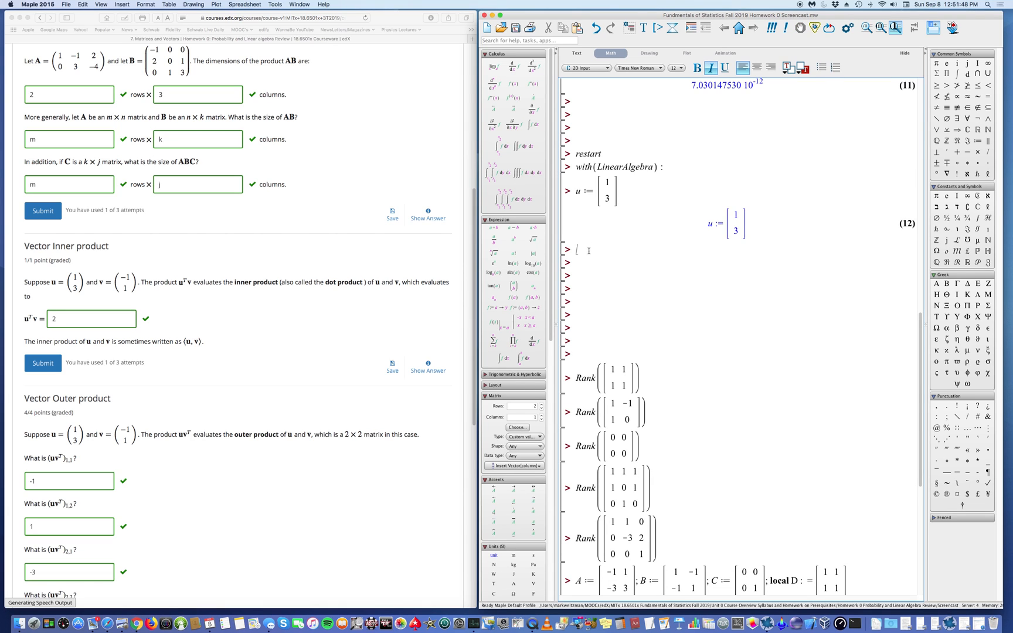
Step: Define v as a two-row column vector containing -1 and 1, and evaluate it
type("v:=")
left_click(517, 466)
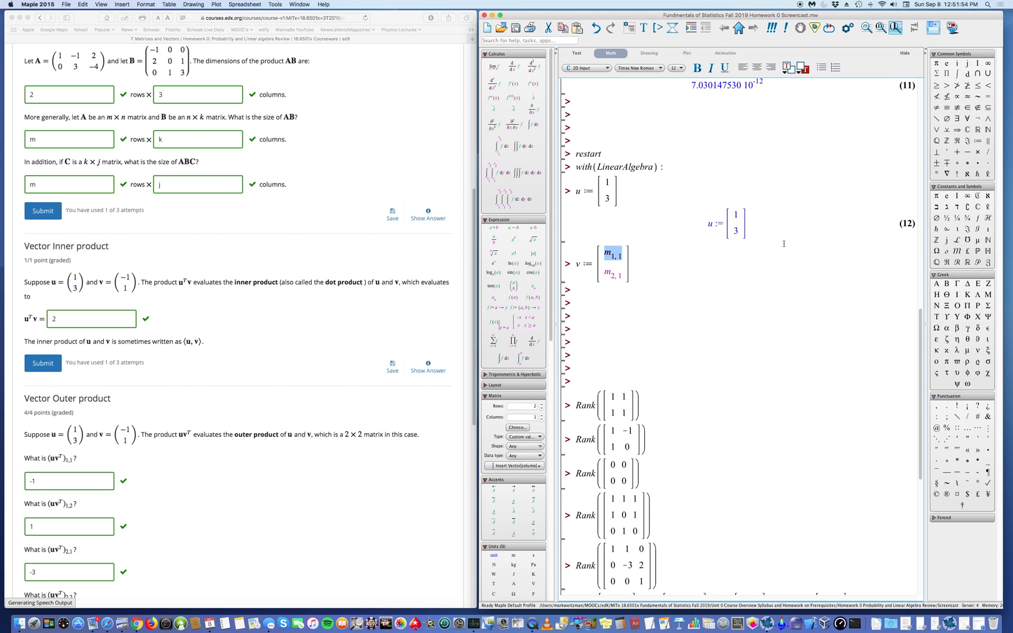
type("-1")
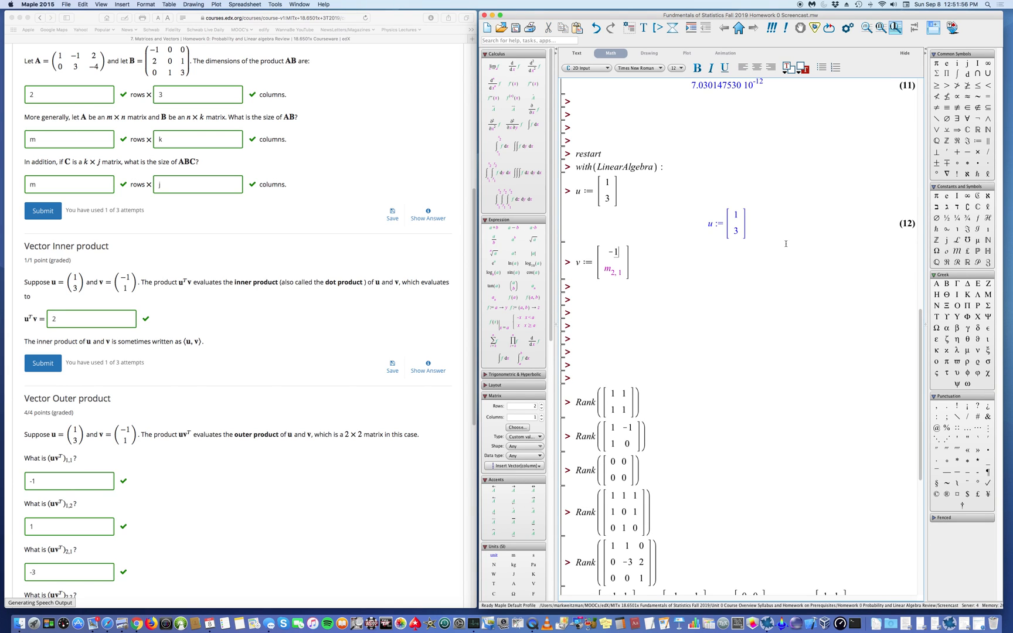
key("Tab")
type("1")
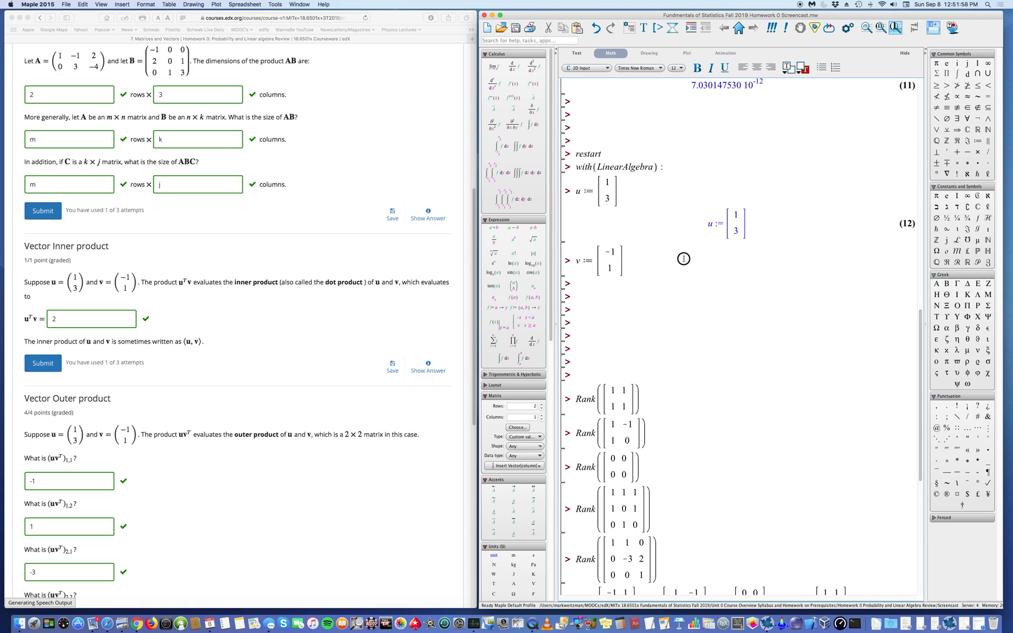
key("Return")
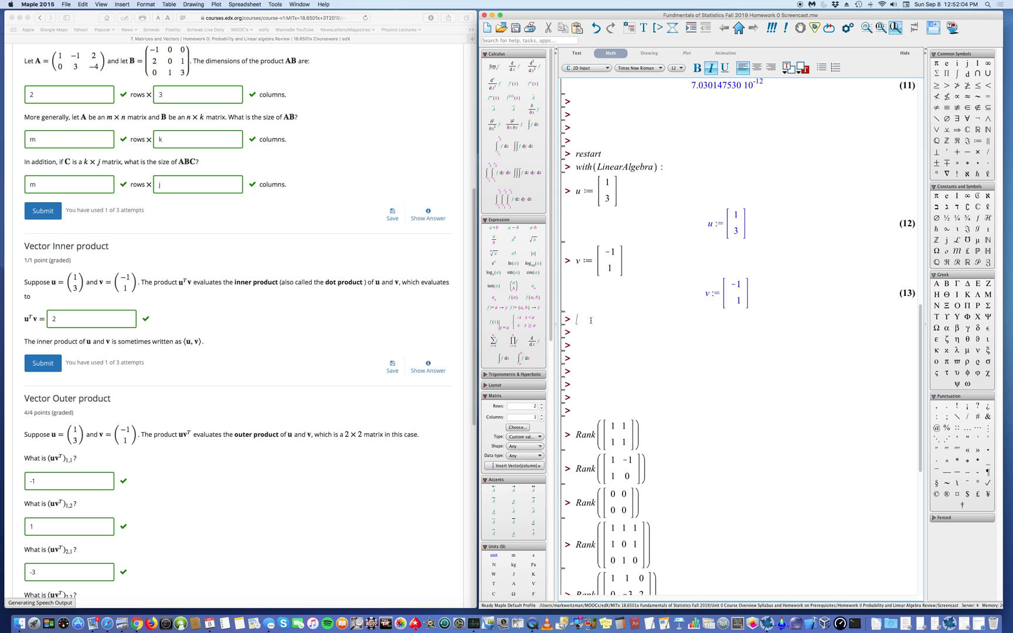
Step: Evaluate the inner product of u and v as u.v, and again with the transpose superscript as u^%T.v
type("u.v")
key("Return")
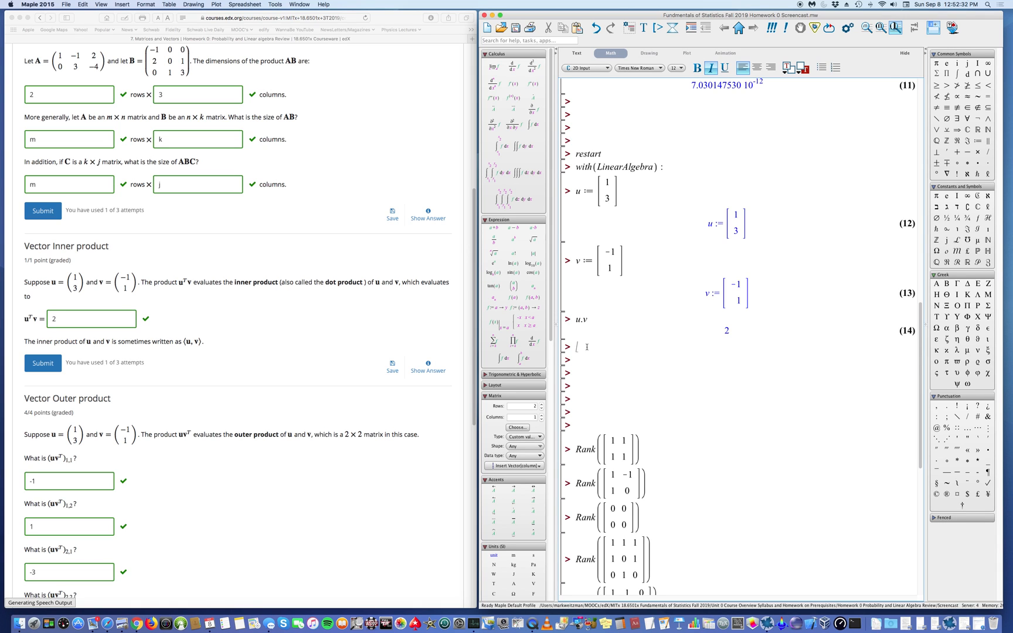
type("u%T")
key("BackSpace")
key("BackSpace")
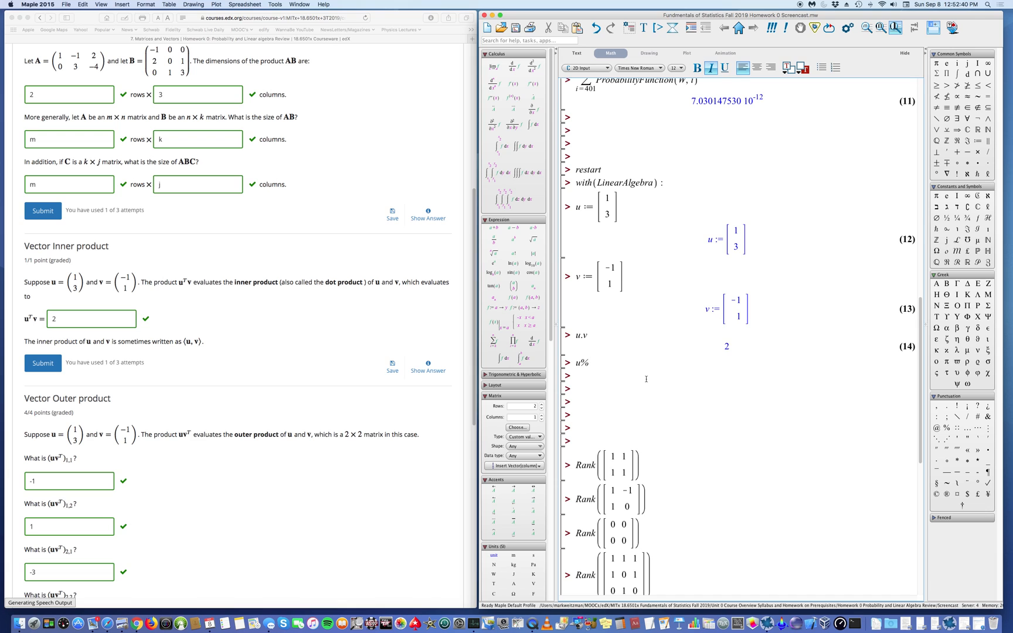
type("^")
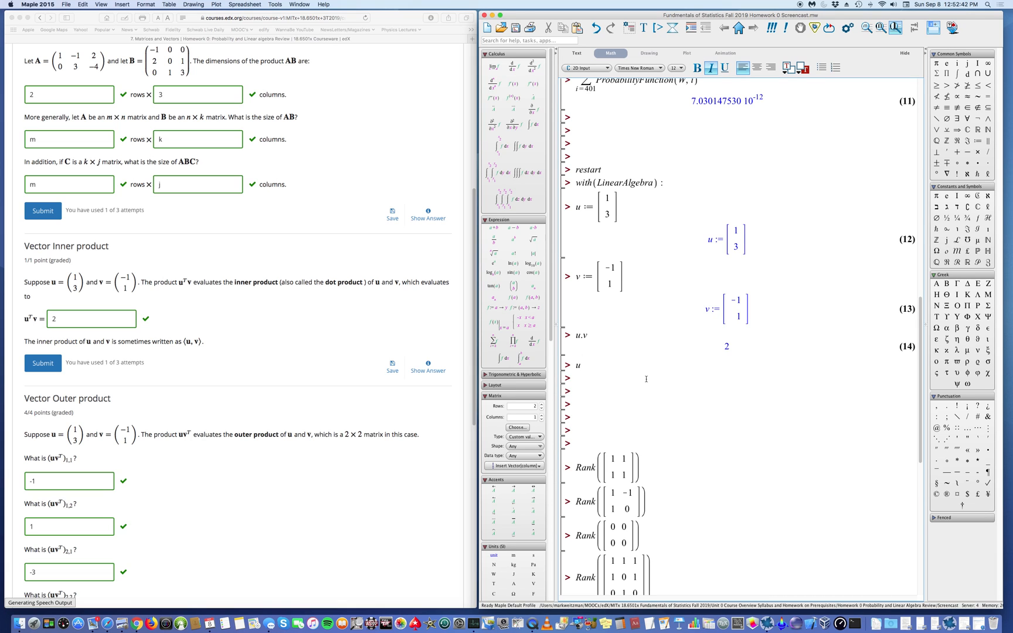
type("%T")
key("Right")
type(".v")
key("Return")
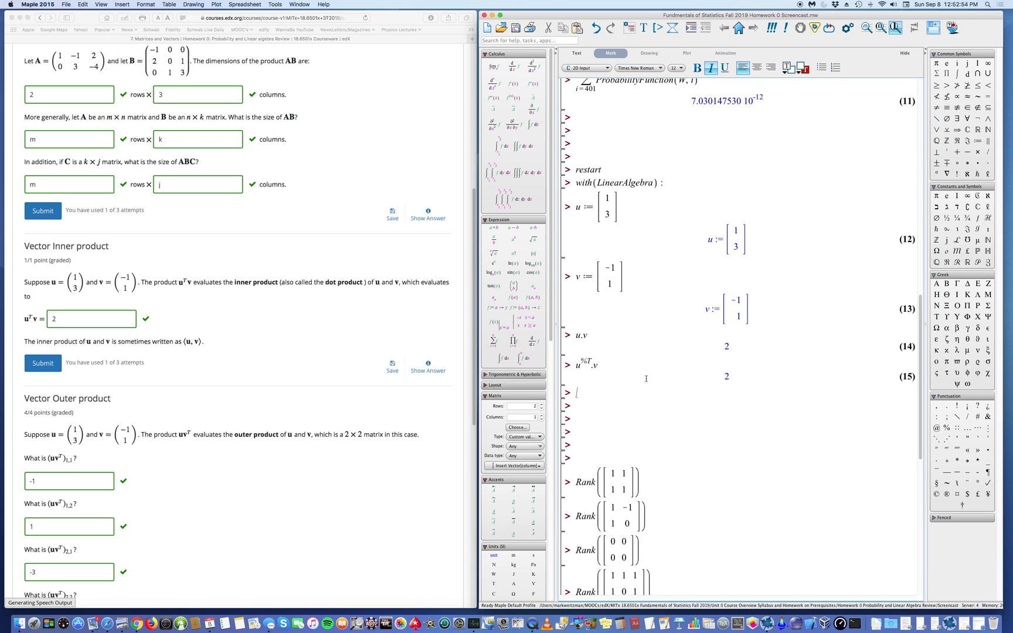
Step: Evaluate the same inner product with Transpose(u).v and with DotProduct(u, v)
left_click(588, 392)
type("Transpose")
type("(u).v")
key("Return")
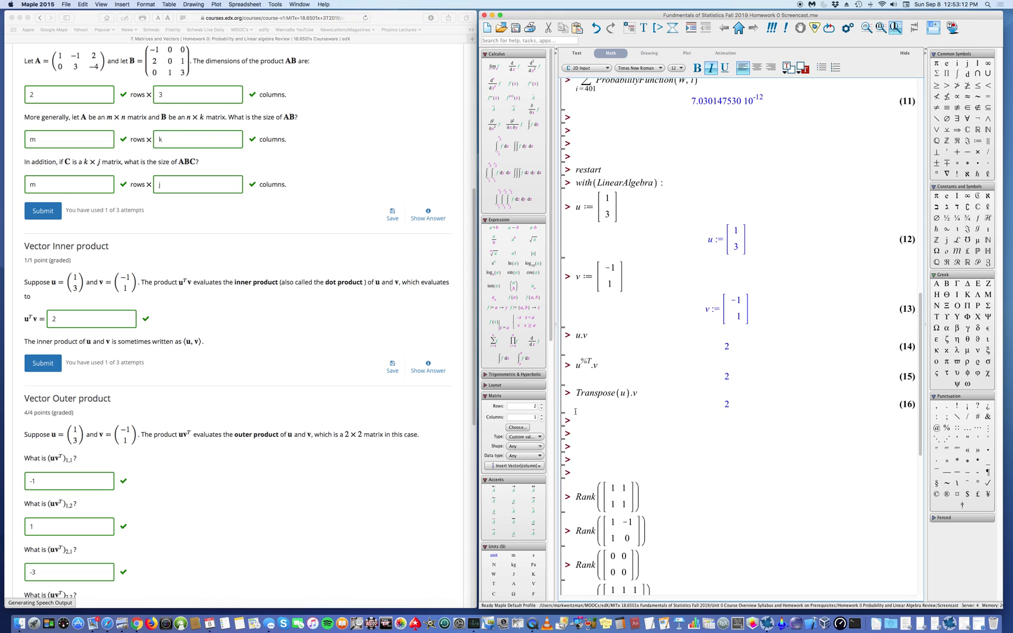
type("DotProduct(u, v)")
key("Return")
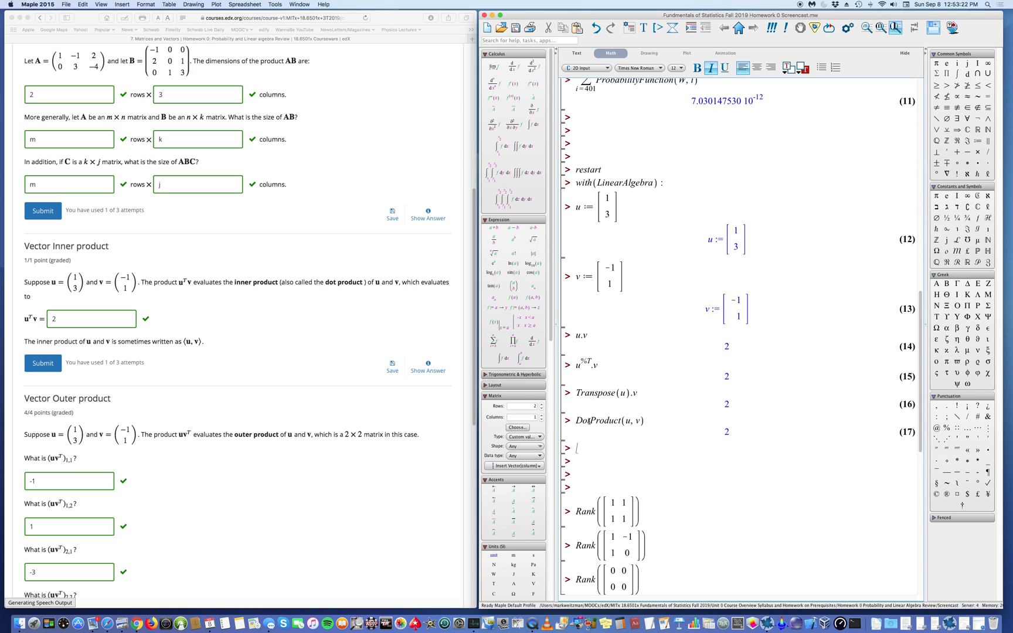
Step: Enter u.v on a new line and extend it to u.v^%T to evaluate the outer product of u and v
scroll(615, 315, "down", 2)
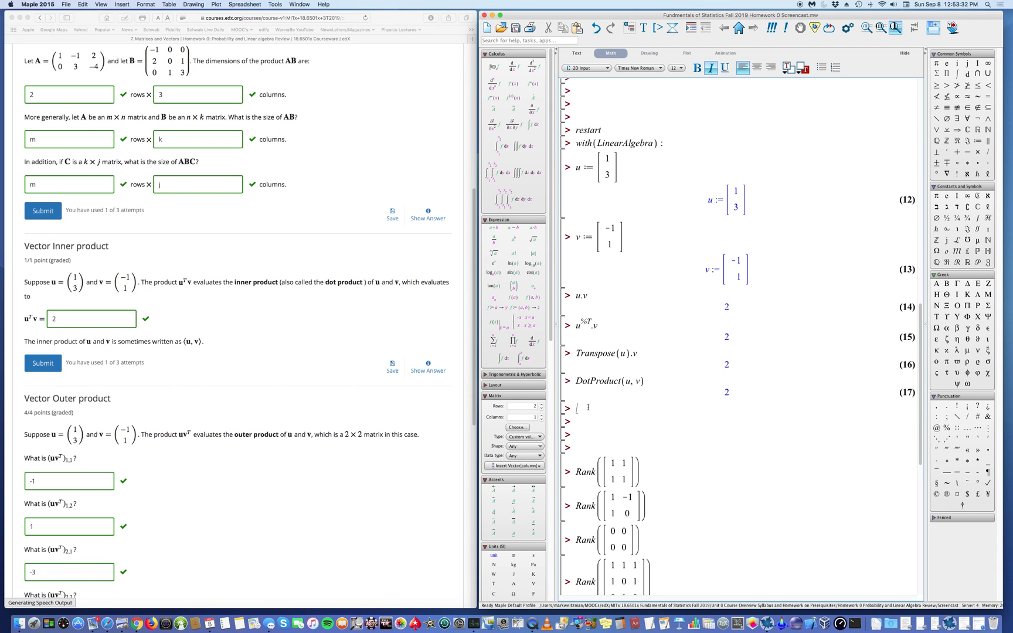
type("u.v")
key("Return")
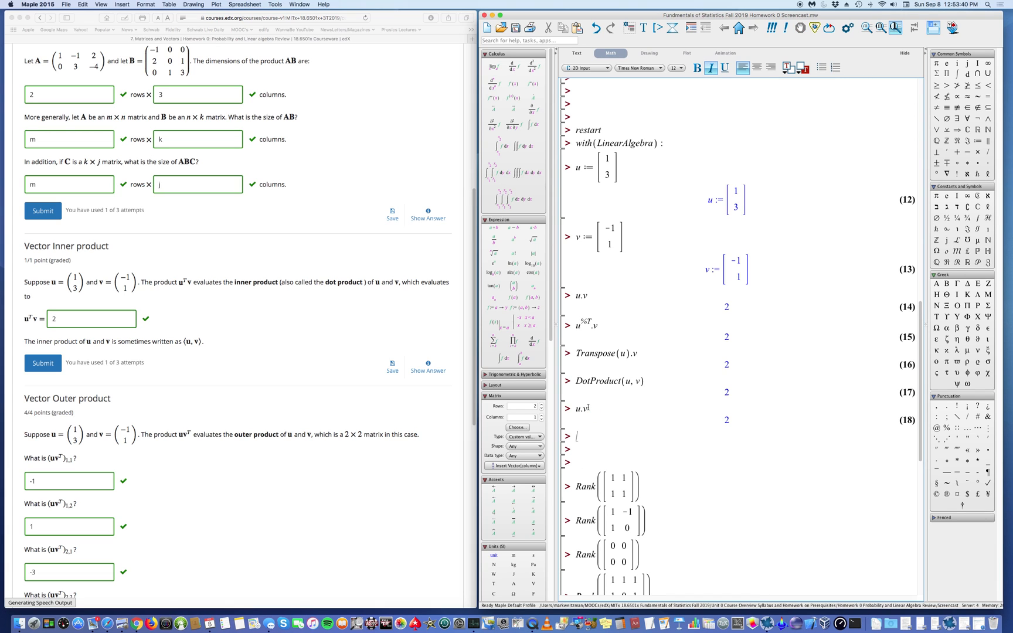
left_click(593, 410)
type("^")
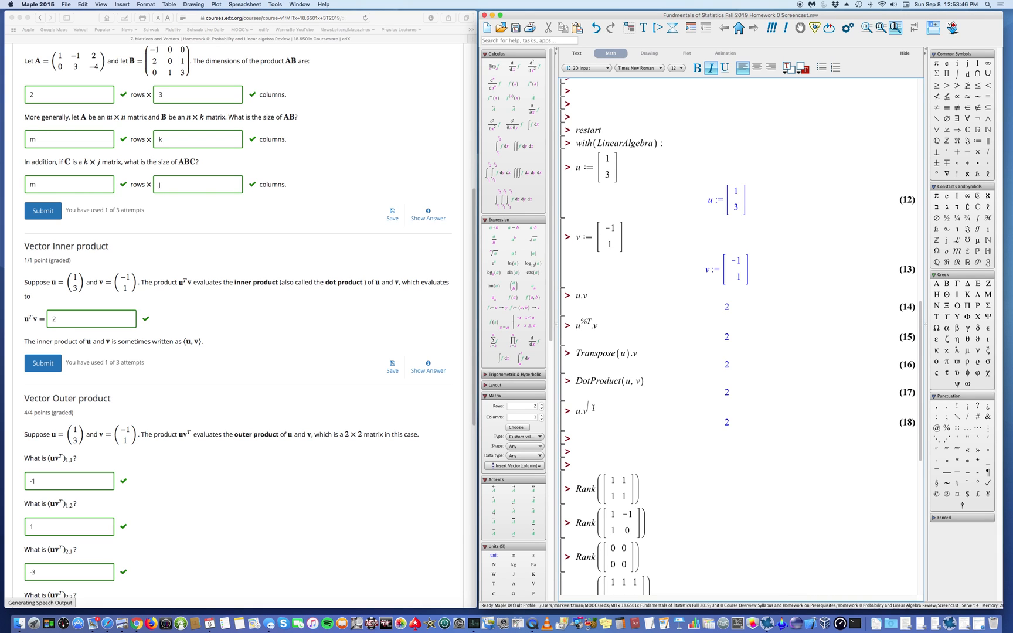
type("%T")
key("Return")
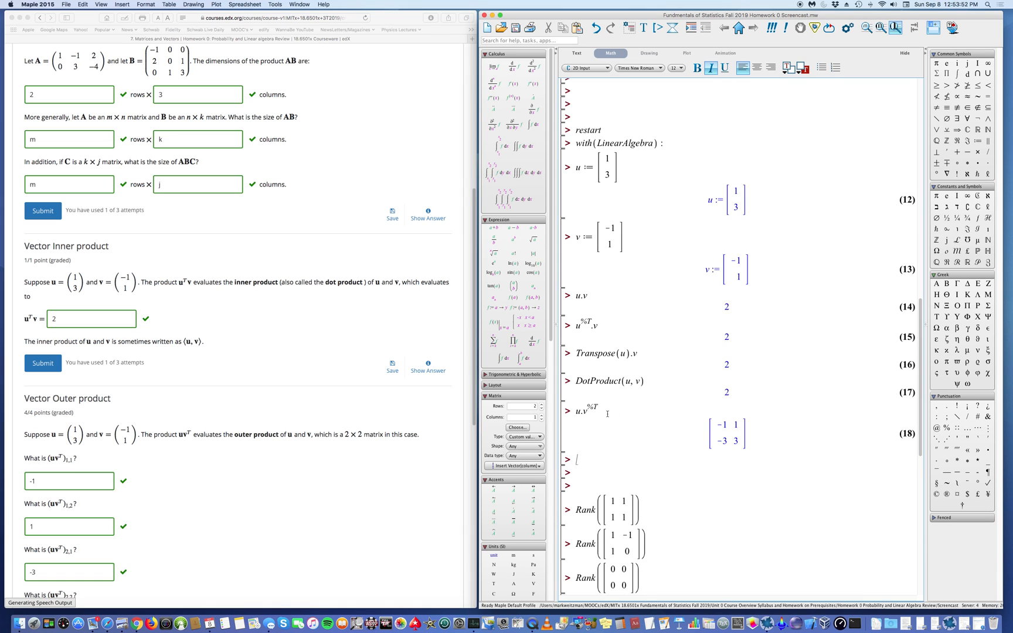
Step: Evaluate the outer product of u and v with the command OuterProductMatrix(u, v)
left_click(589, 462)
type("Outer")
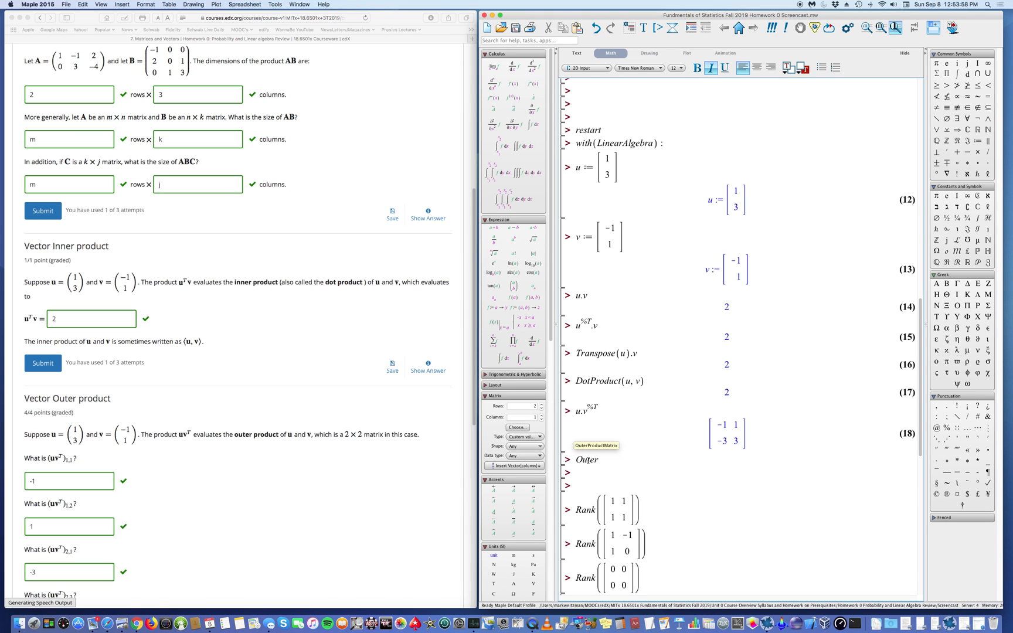
type("ProductMatrix(u")
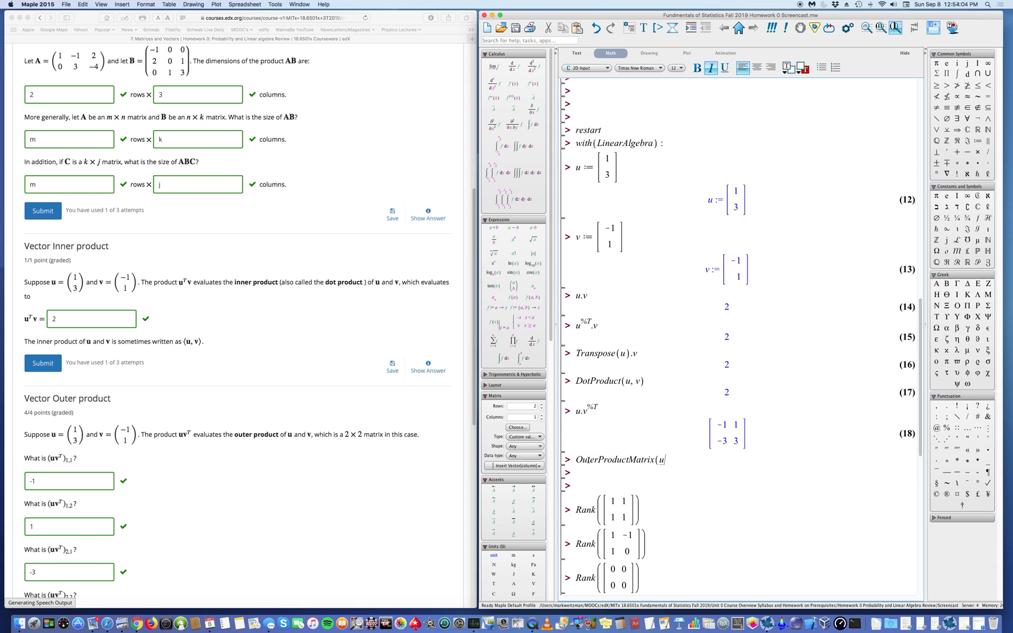
type(", v)")
key("Return")
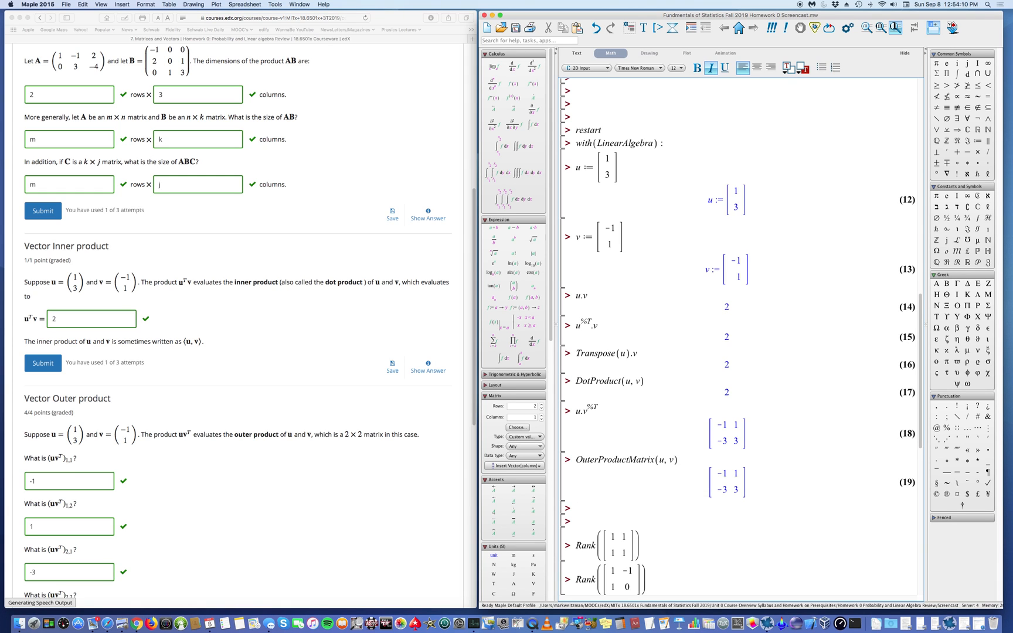
Step: Open the next homework page, 8. Linear Independence, Subspaces and Dimension, in the browser and bring up the Row and Column Rank problem
scroll(687, 393, "down", 3)
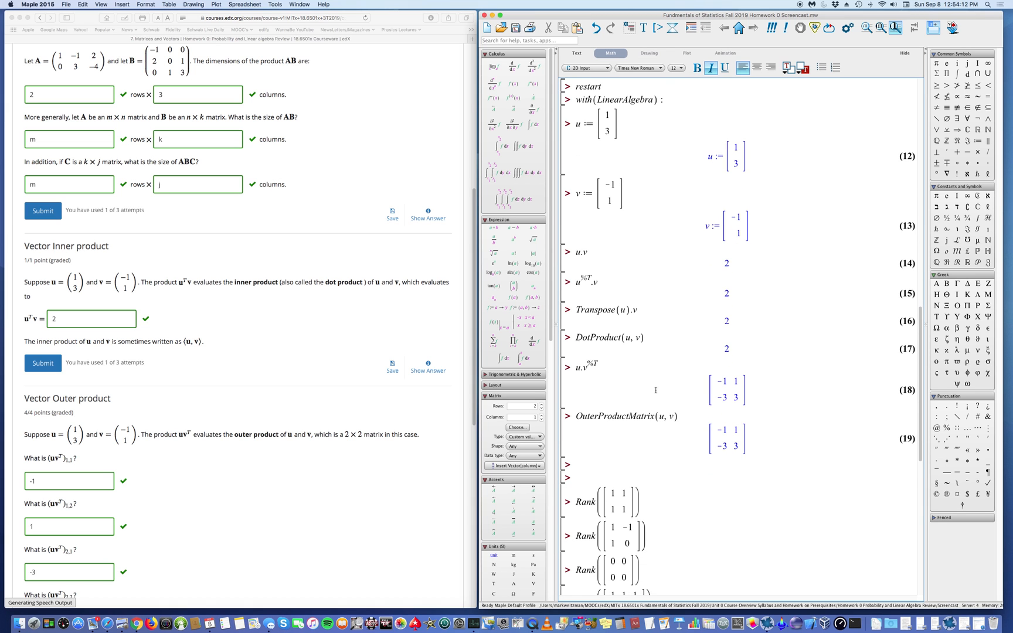
scroll(328, 385, "down", 5)
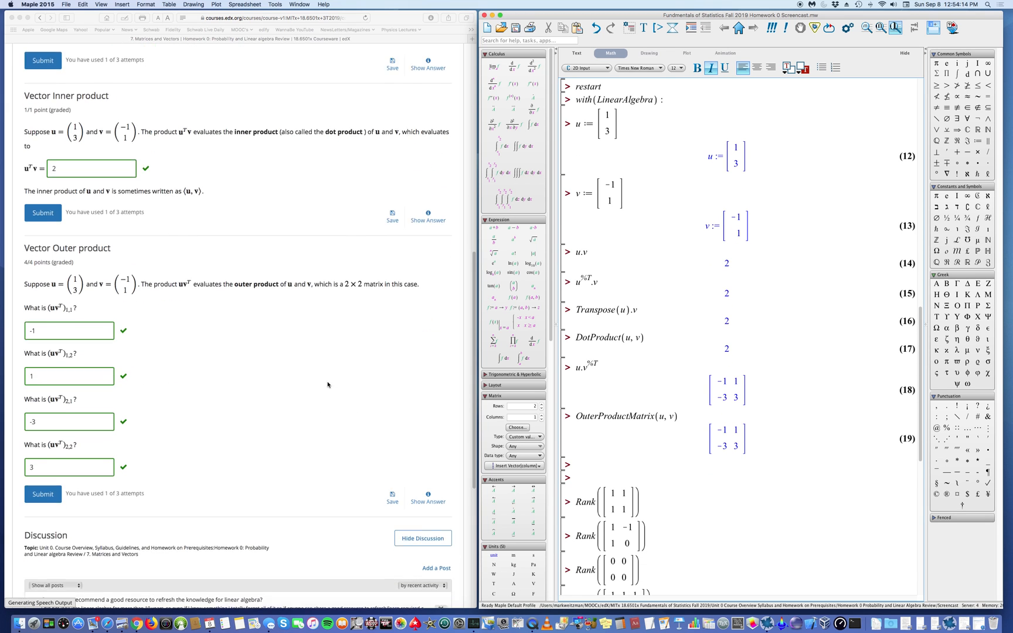
scroll(328, 385, "up", 4)
scroll(328, 385, "up", 8)
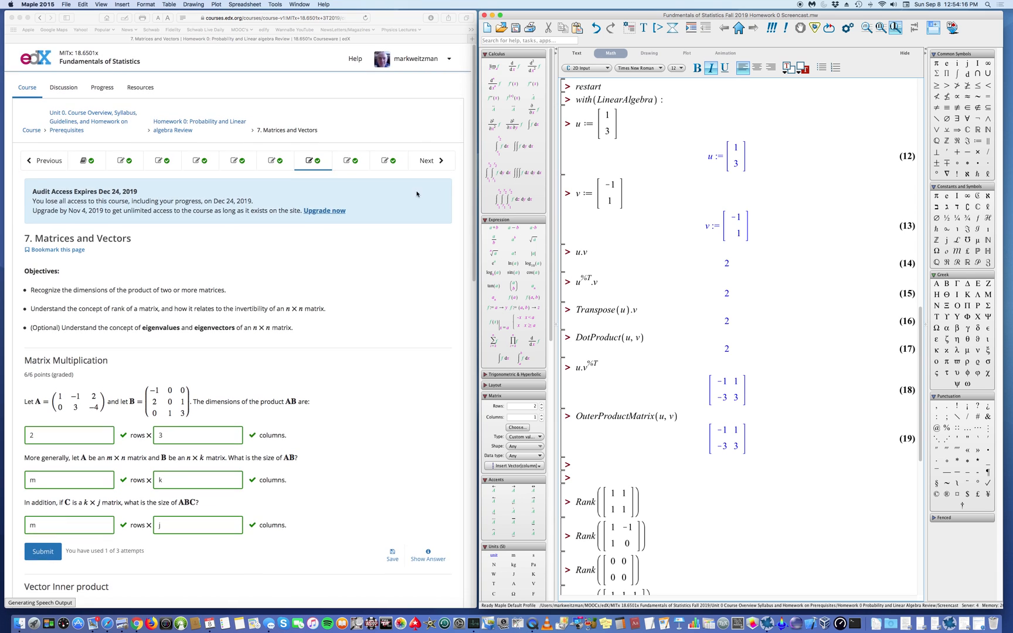
left_click(423, 162)
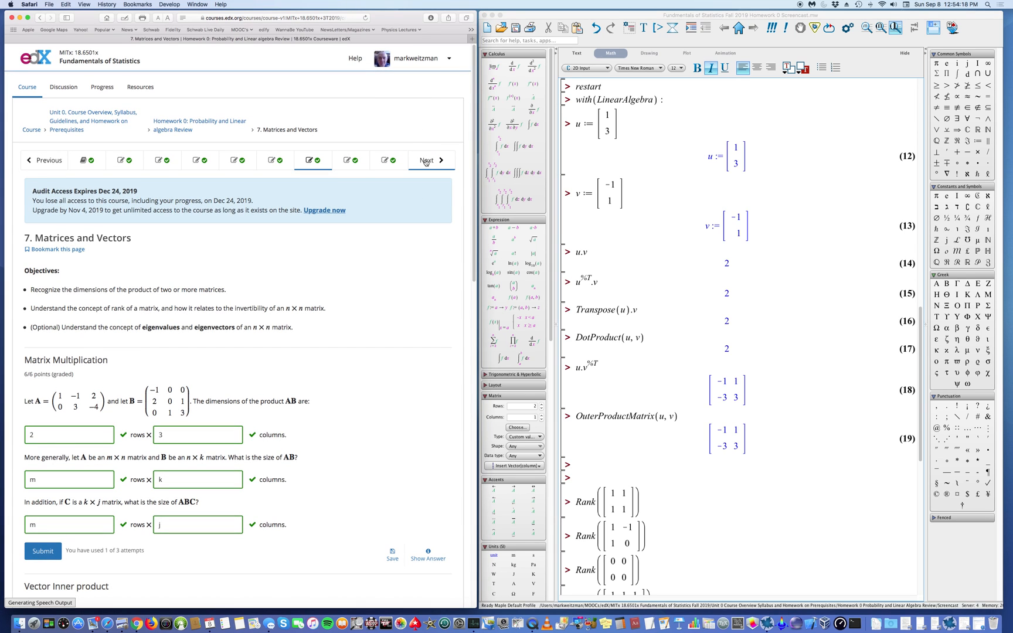
left_click(426, 163)
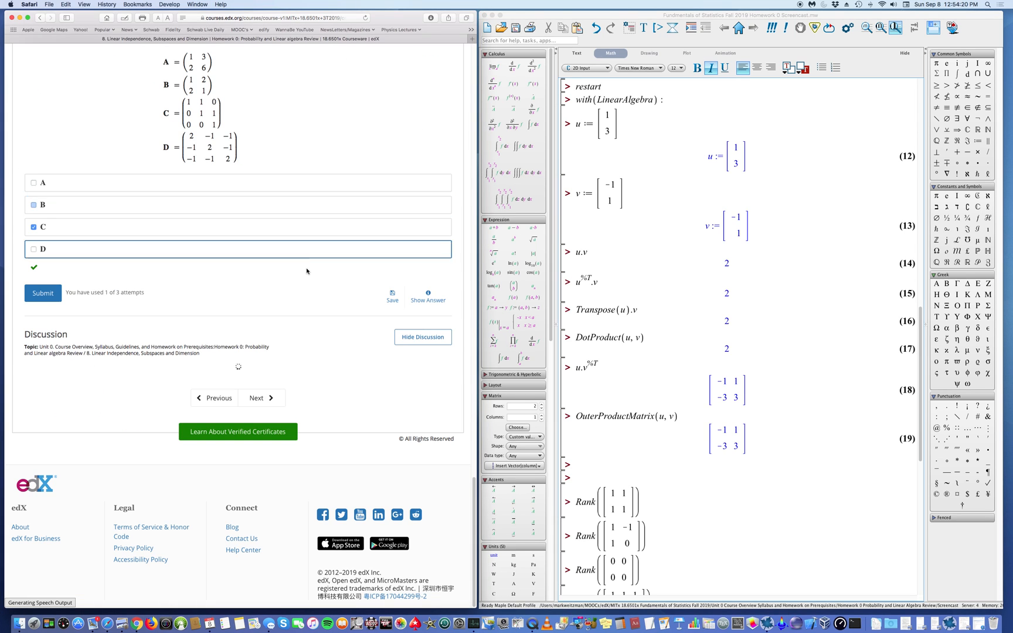
scroll(307, 272, "up", 15)
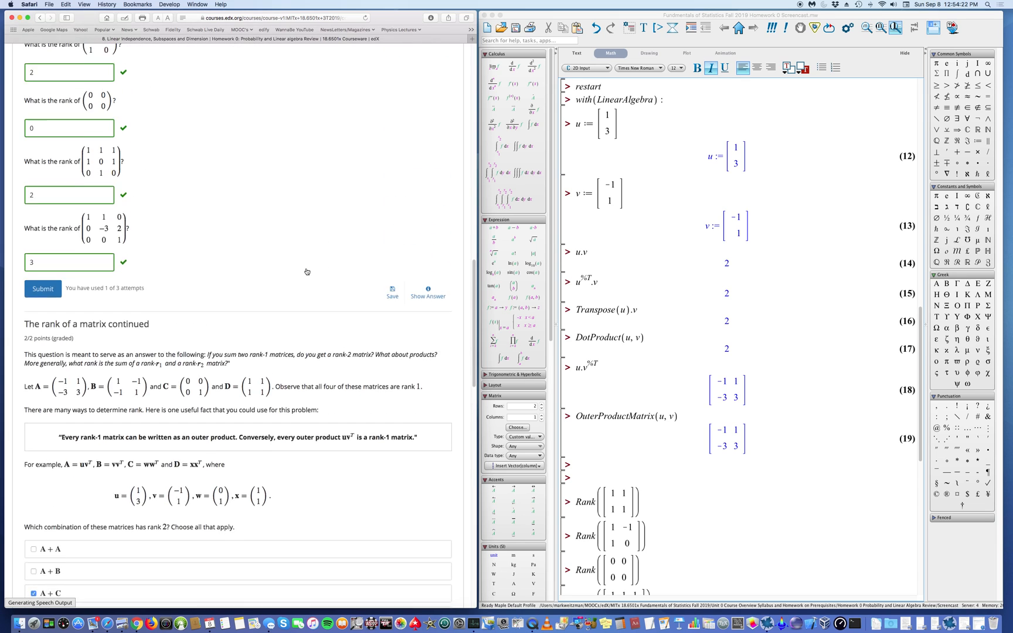
scroll(306, 271, "up", 15)
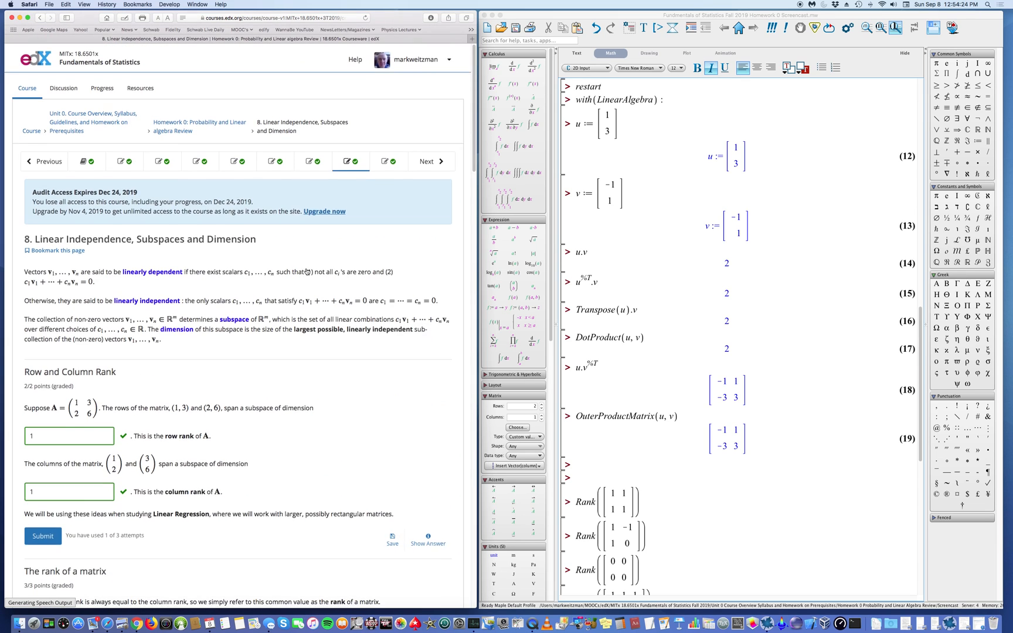
scroll(280, 314, "down", 3)
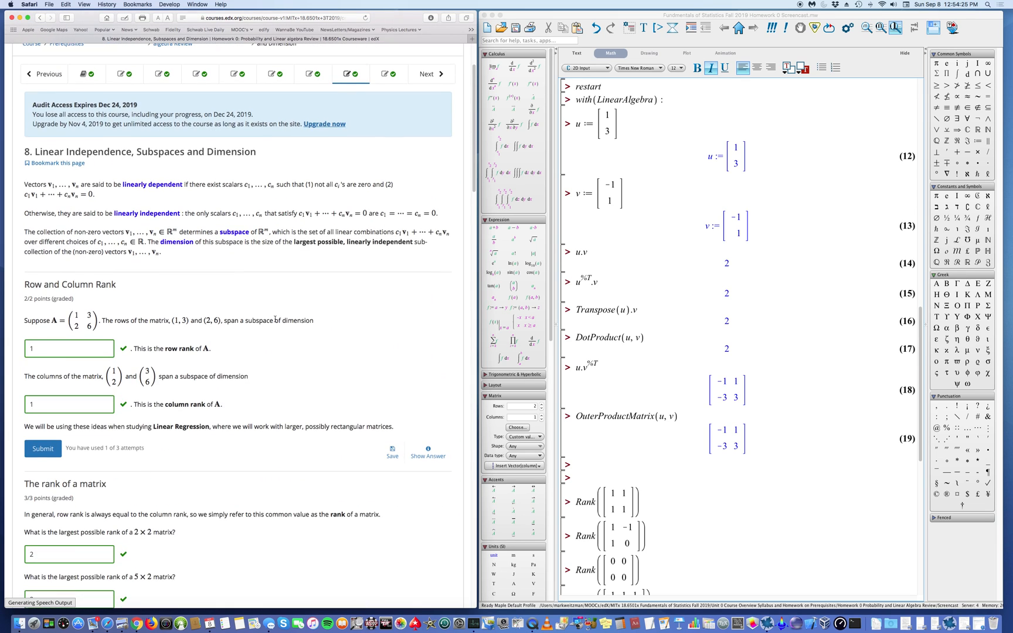
Step: Back in the Maple worksheet, define A as the 2 × 2 matrix with rows 1, 3 and 2, 6, and evaluate Rank(A)
left_click(604, 463)
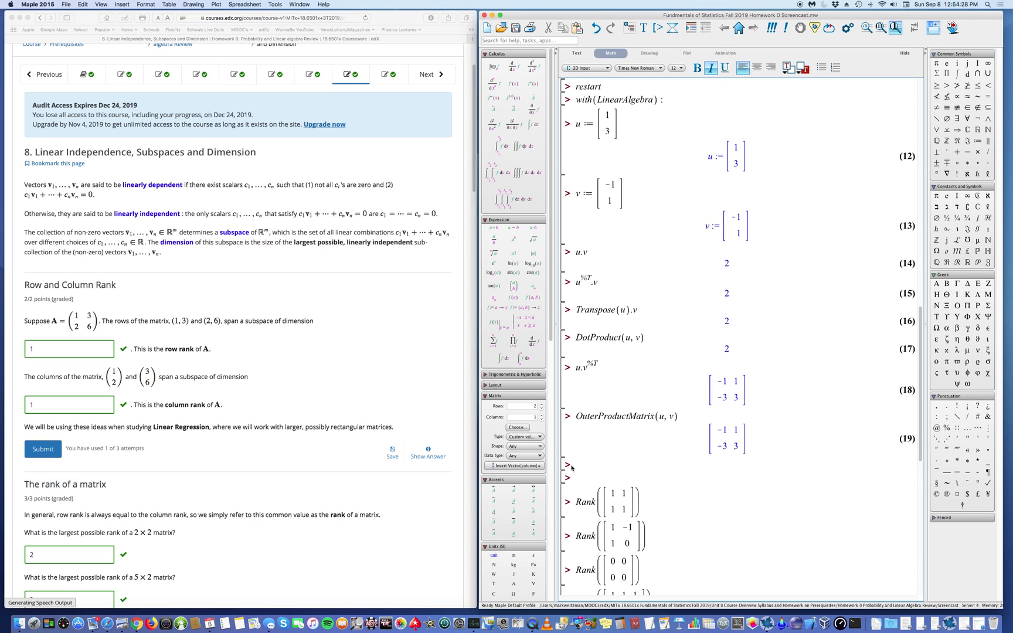
type("A:=")
left_click(541, 415)
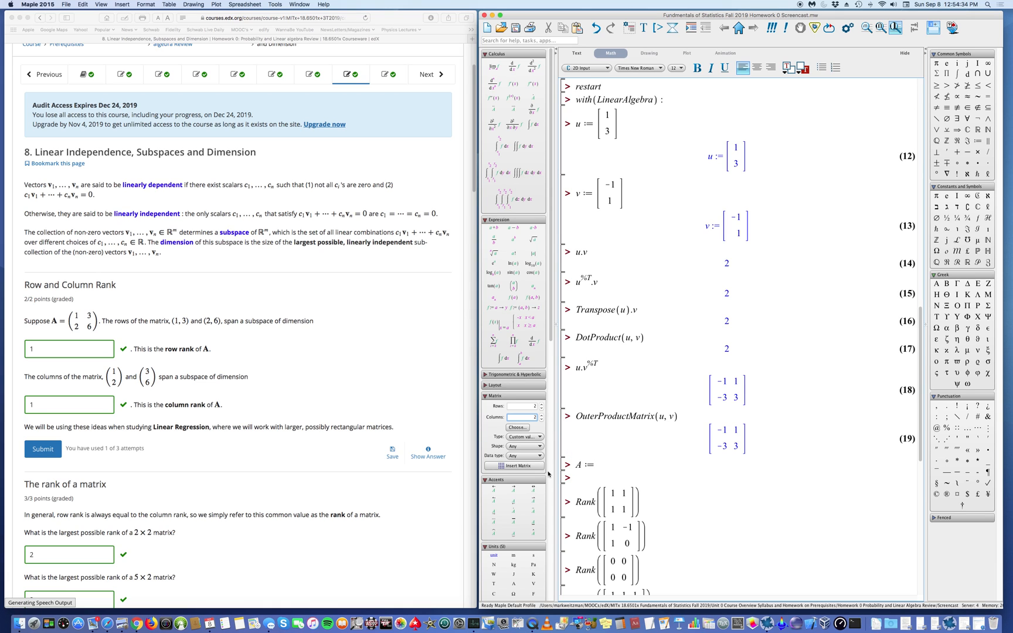
left_click(516, 465)
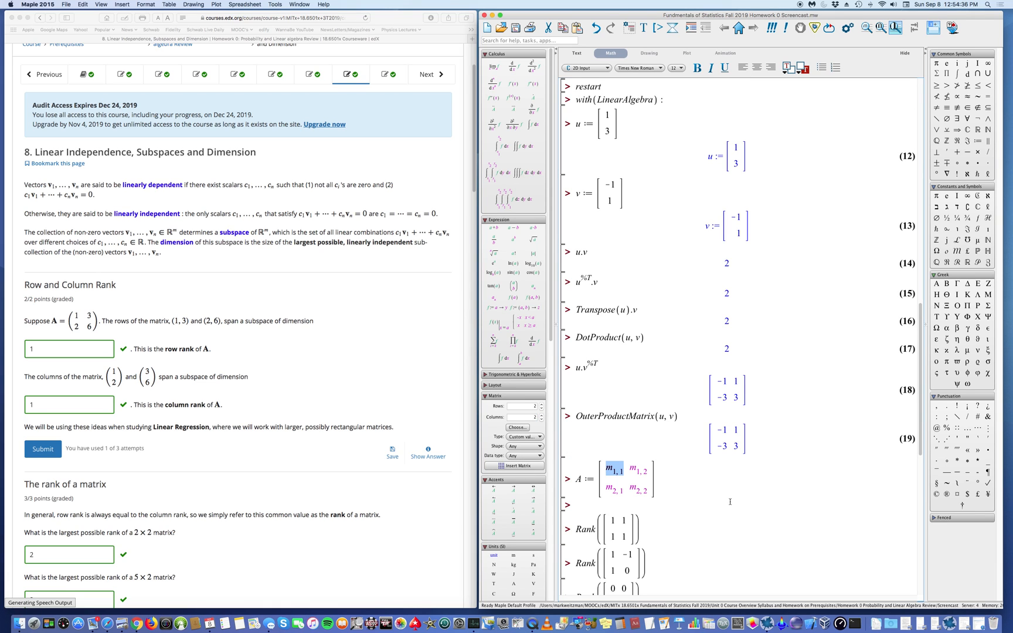
type("1")
key("Tab")
type("3")
key("Tab")
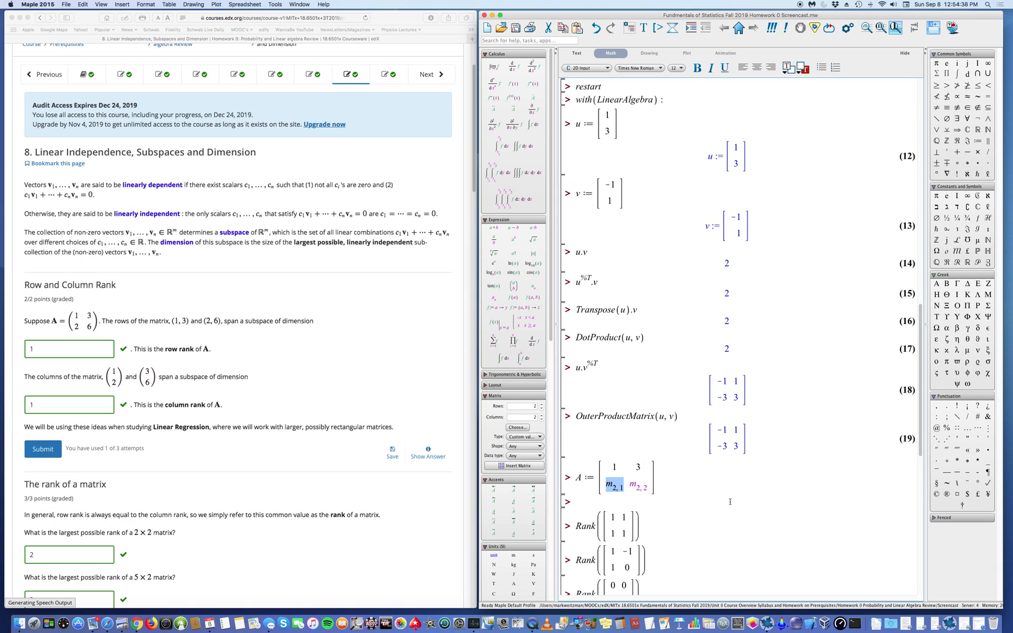
type("2")
key("Tab")
type("6")
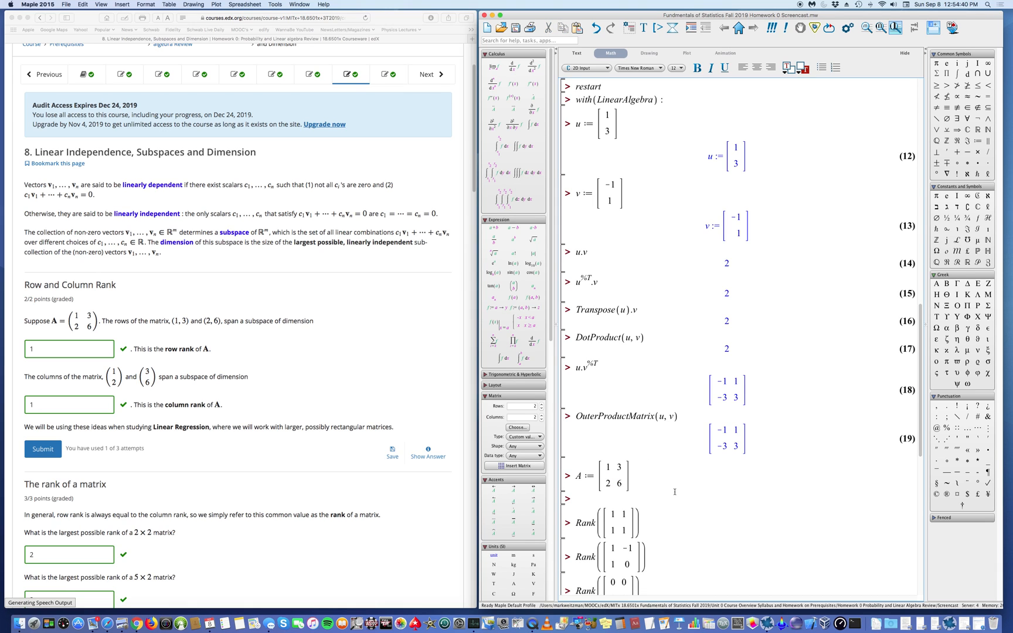
left_click(663, 468)
key("Return")
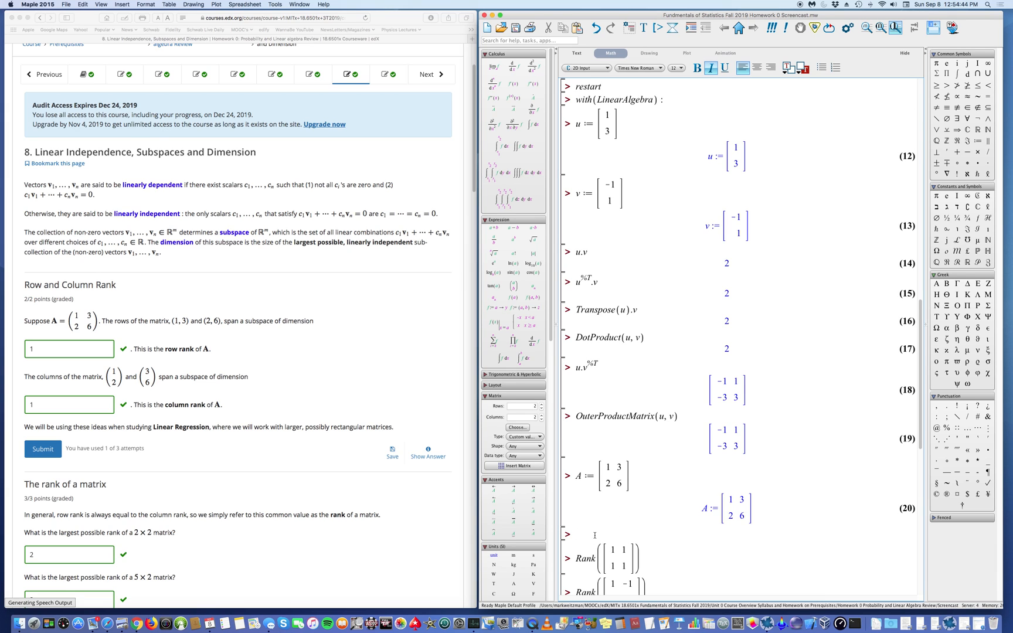
type("Rank(A)")
key("Return")
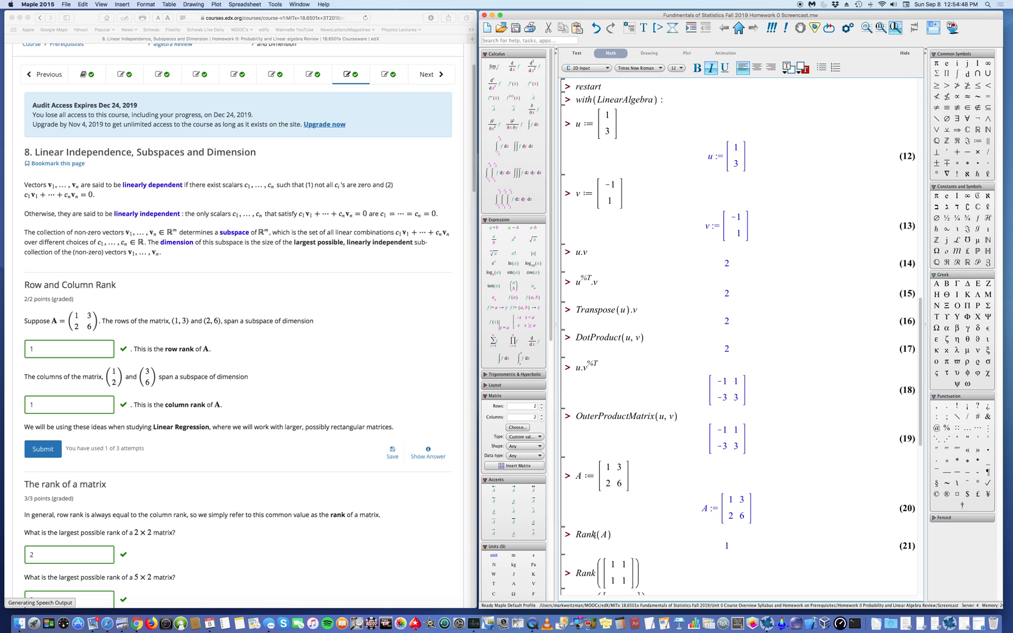
Step: Bring up the Examples of rank problem on the homework page in the browser
scroll(695, 334, "down", 3)
scroll(254, 386, "down", 3)
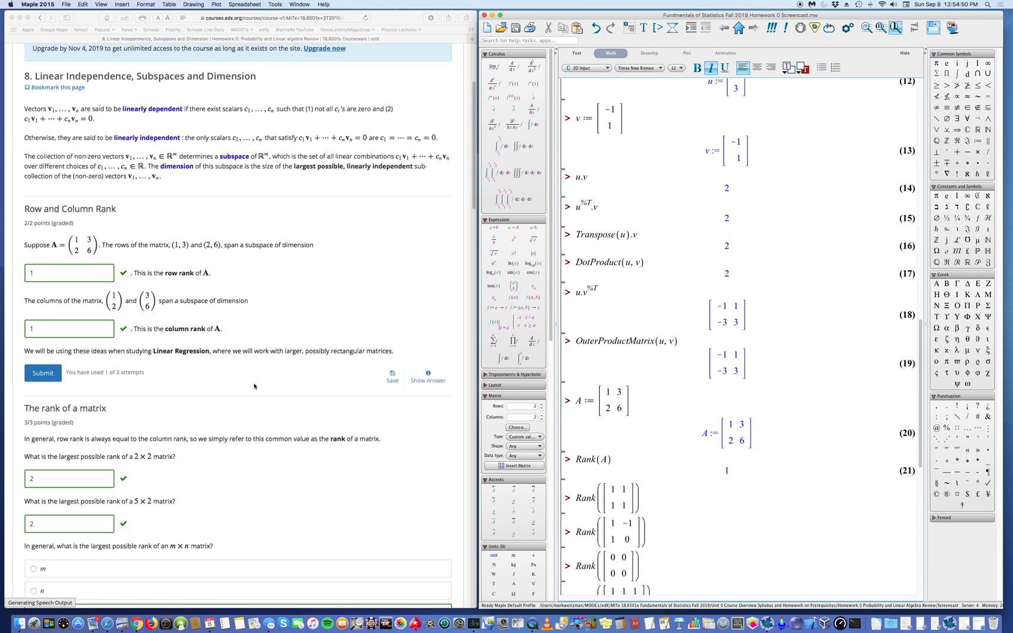
scroll(254, 386, "down", 11)
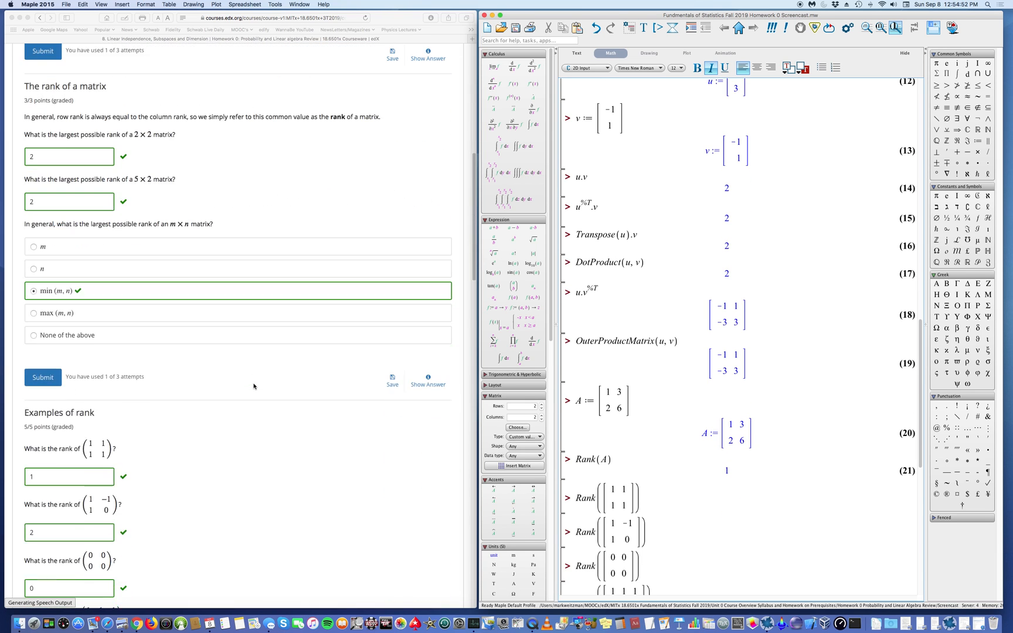
scroll(253, 386, "down", 7)
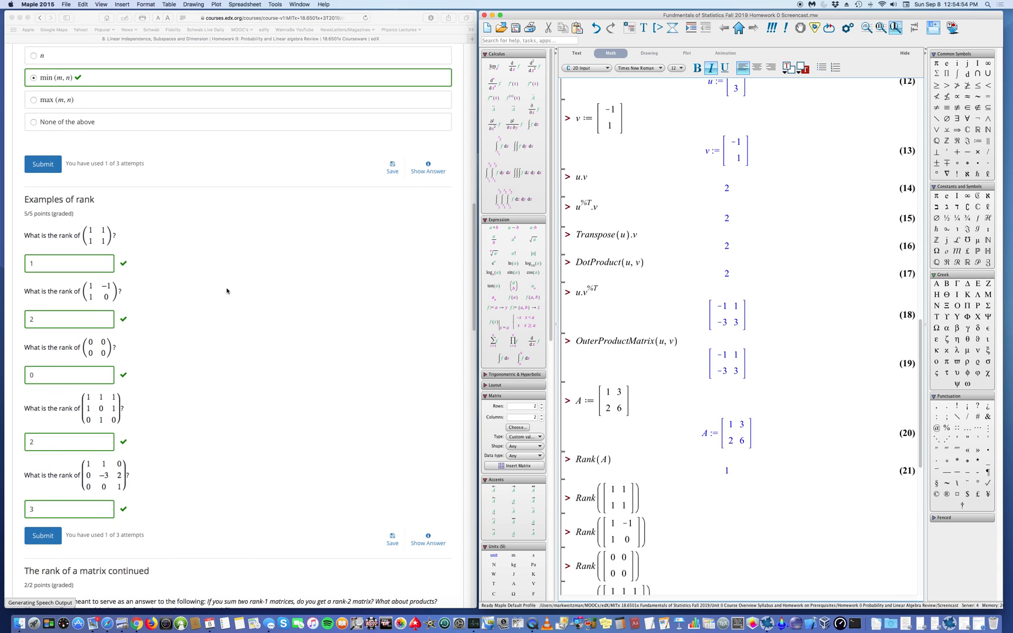
Step: Evaluate the prepared Rank commands for the three 2 × 2 example matrices in the Maple worksheet
scroll(672, 481, "down", 4)
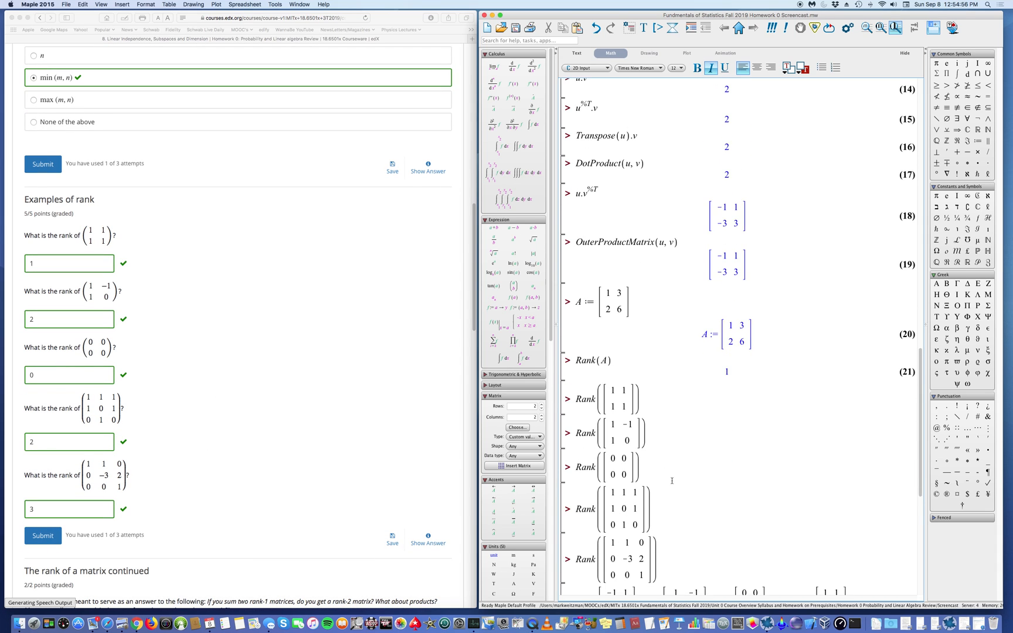
scroll(672, 481, "down", 3)
left_click(663, 329)
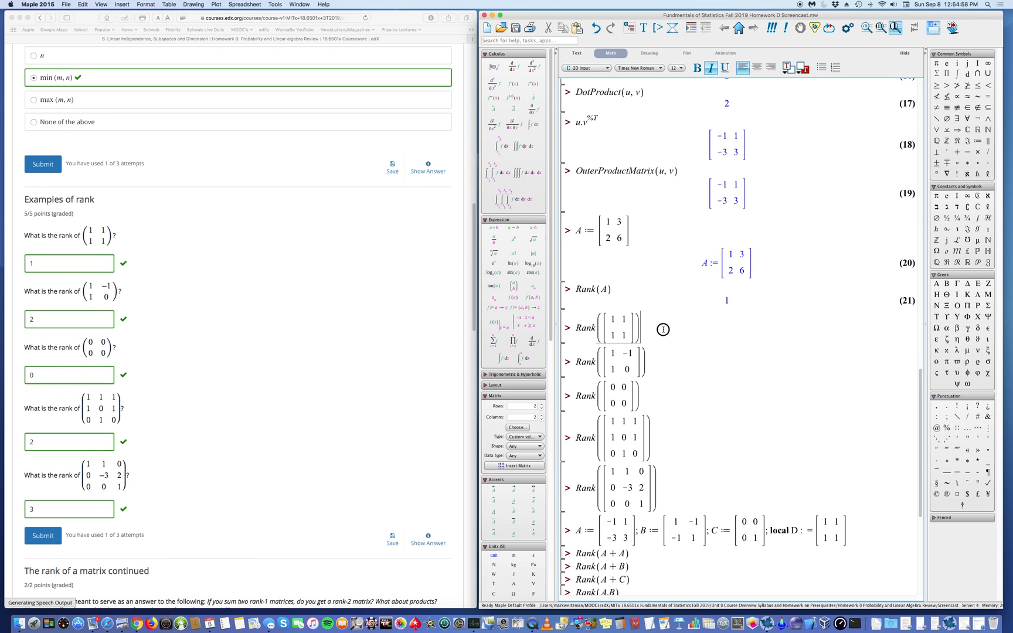
key("Return")
left_click(673, 378)
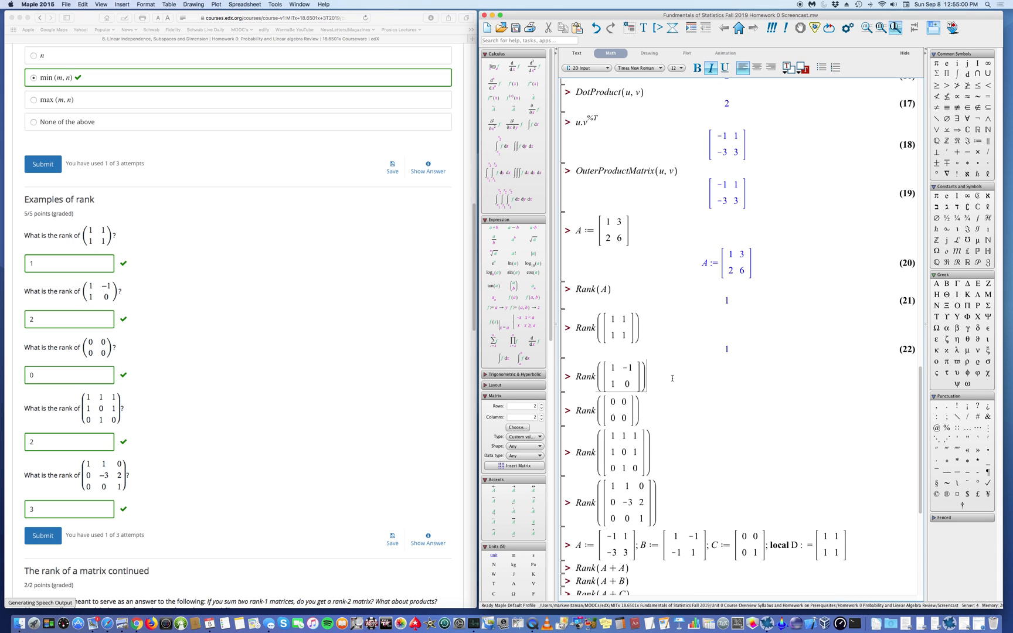
key("Return")
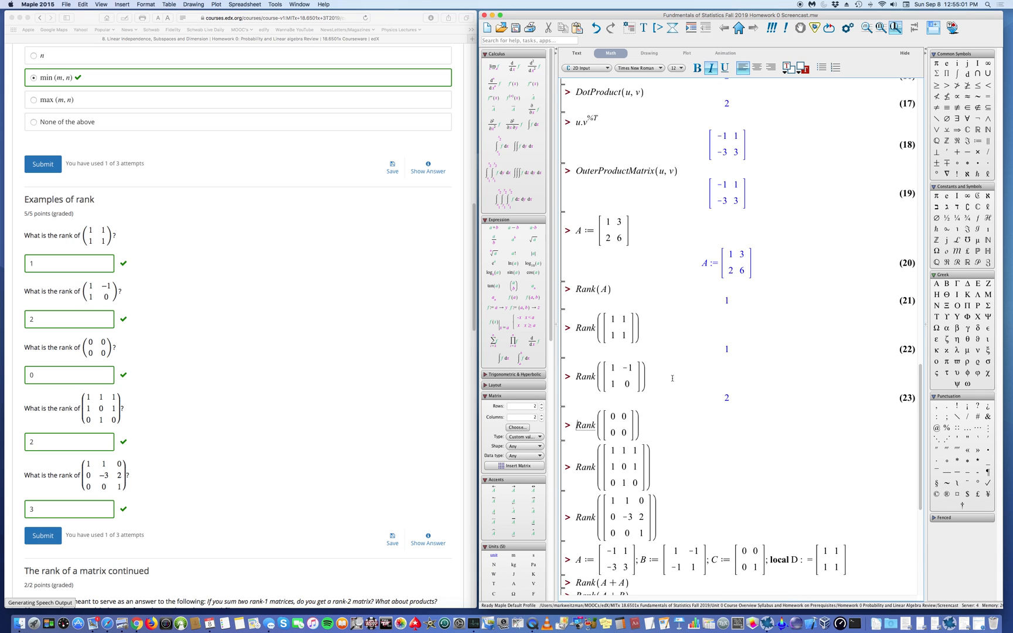
left_click(672, 428)
key("Return")
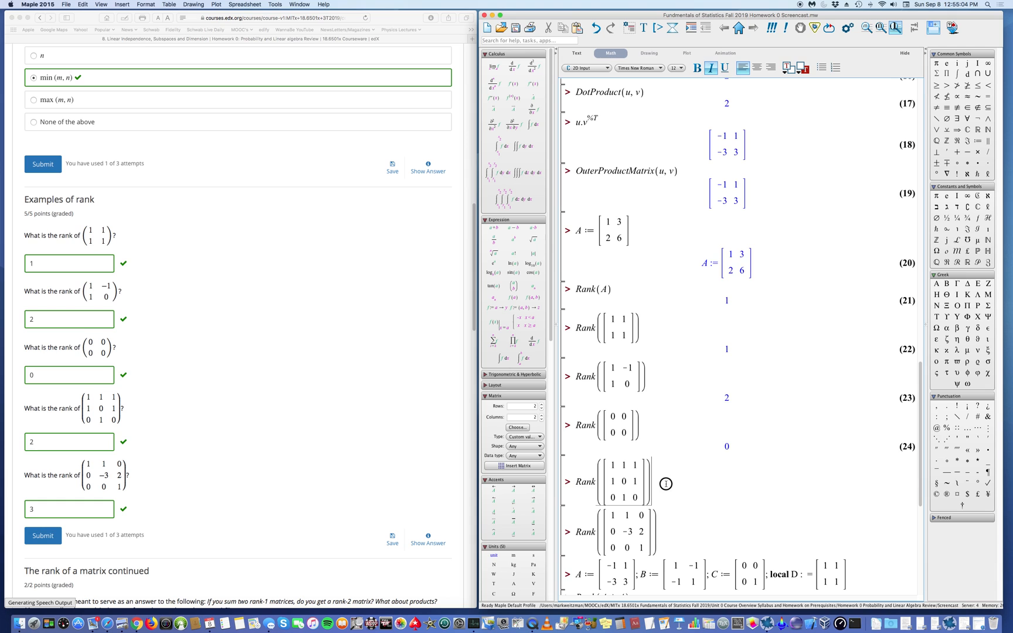
Step: Evaluate the prepared Rank commands for the two 3 × 3 example matrices
key("Return")
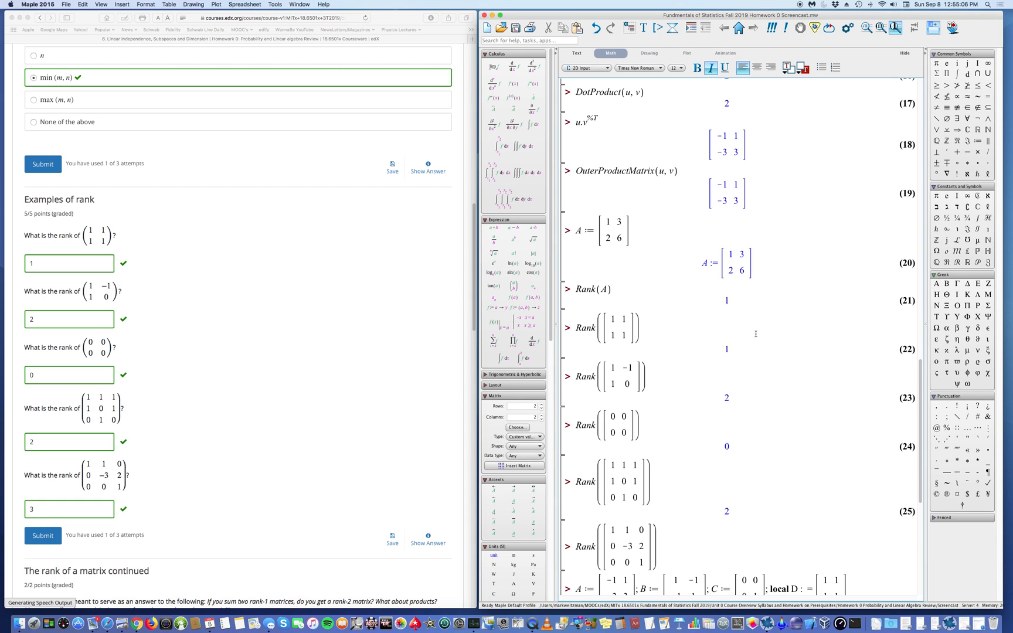
scroll(756, 333, "down", 3)
left_click(681, 465)
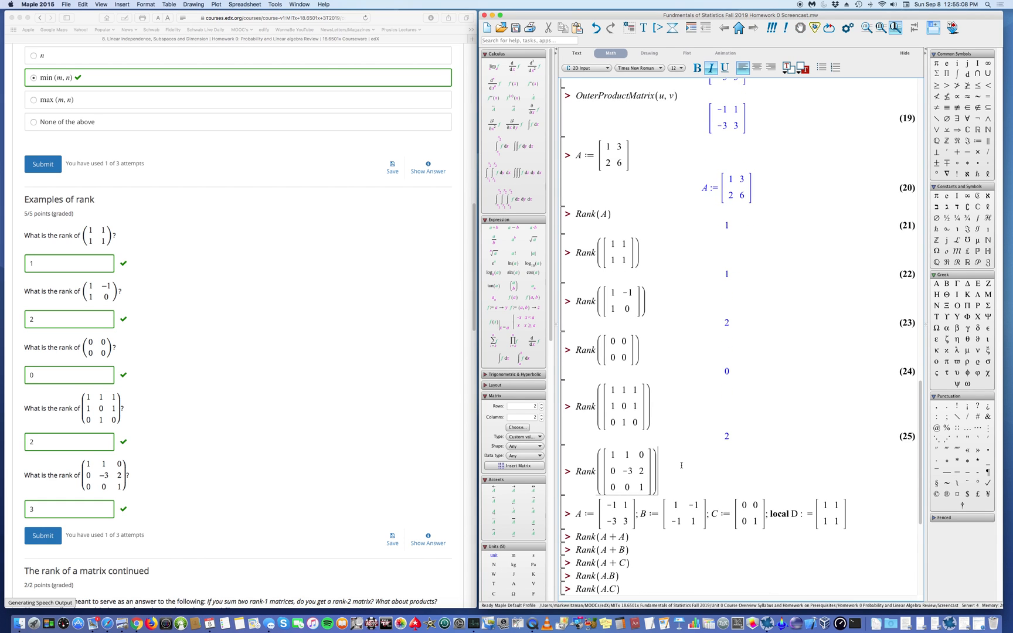
key("Return")
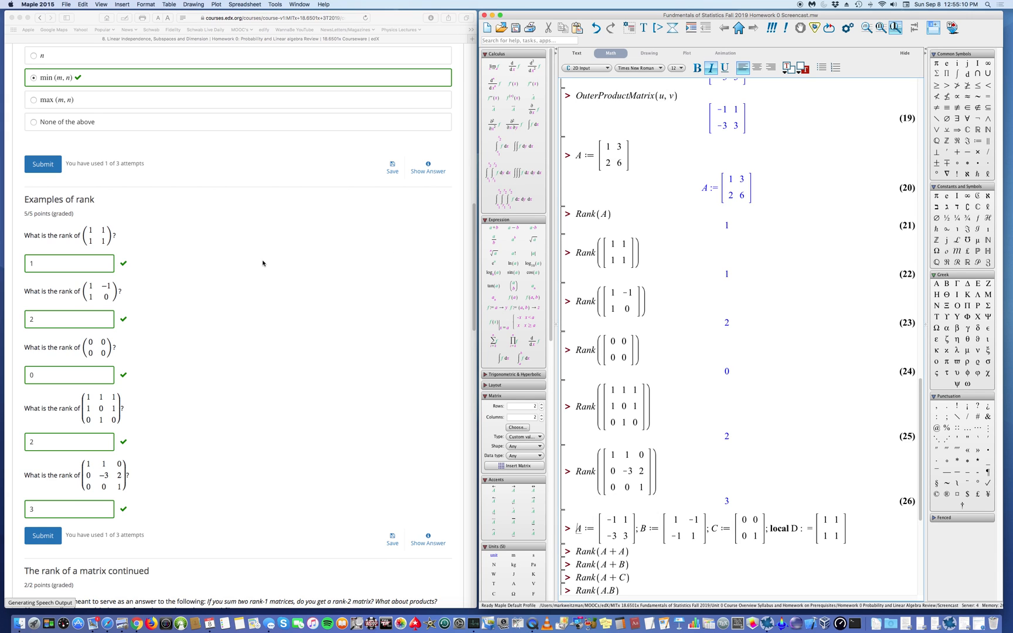
Step: Bring up the homework problem The rank of a matrix continued and execute the worksheet line defining its 2 × 2 matrices A, B, C and local D
scroll(258, 271, "down", 8)
scroll(258, 272, "down", 5)
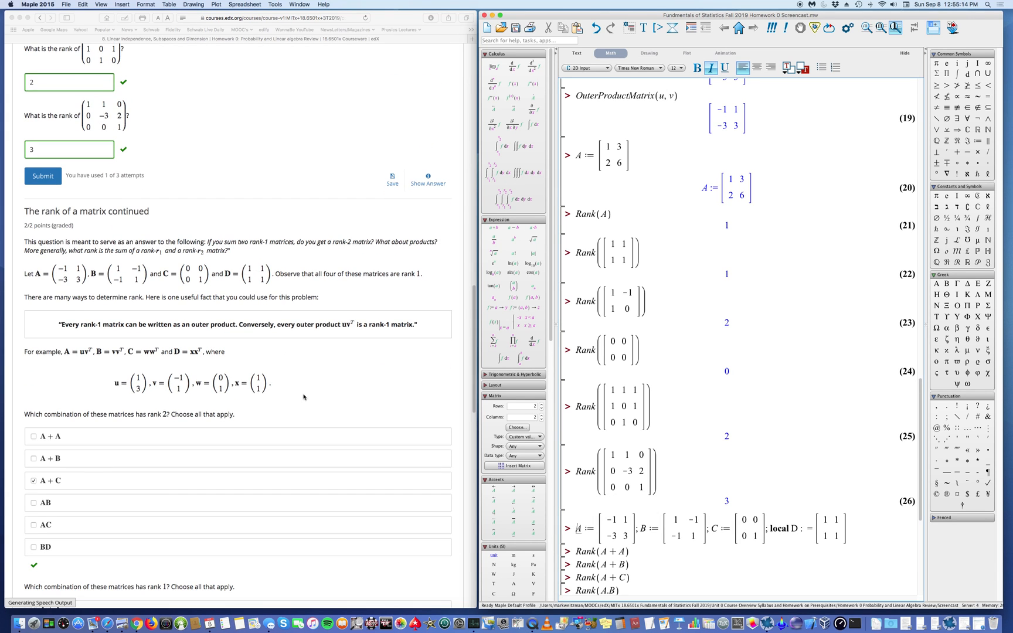
left_click(867, 530)
key("Return")
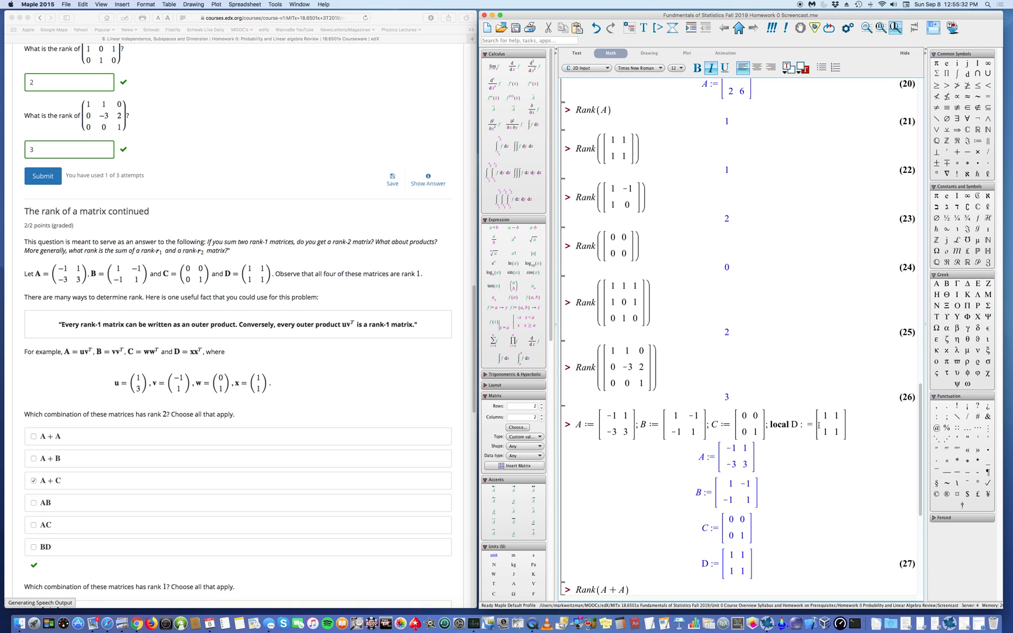
Step: Evaluate the ranks of the matrix sums with Rank(A + A), Rank(A + B) and Rank(A + C)
type("Rank(A+B) Rank(A+C) Rank(A.B) Rank(A.C)")
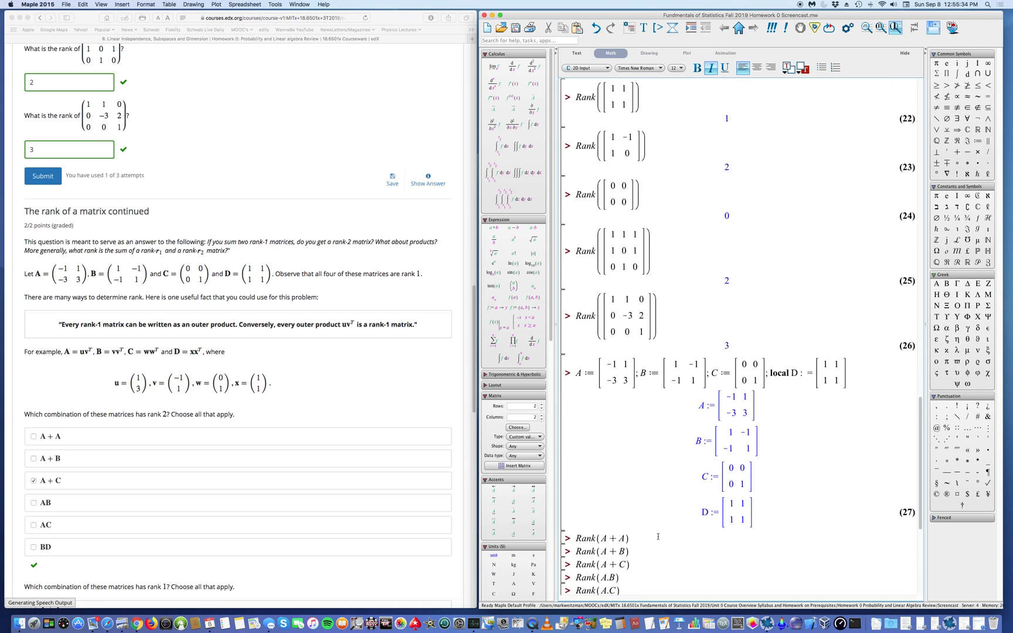
scroll(658, 536, "down", 5)
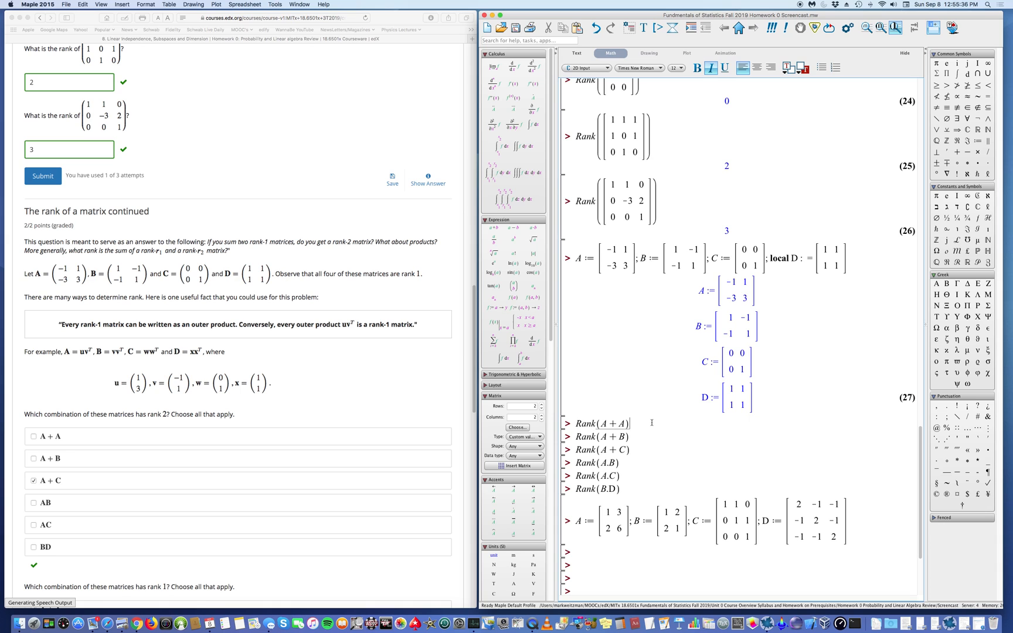
key("Return")
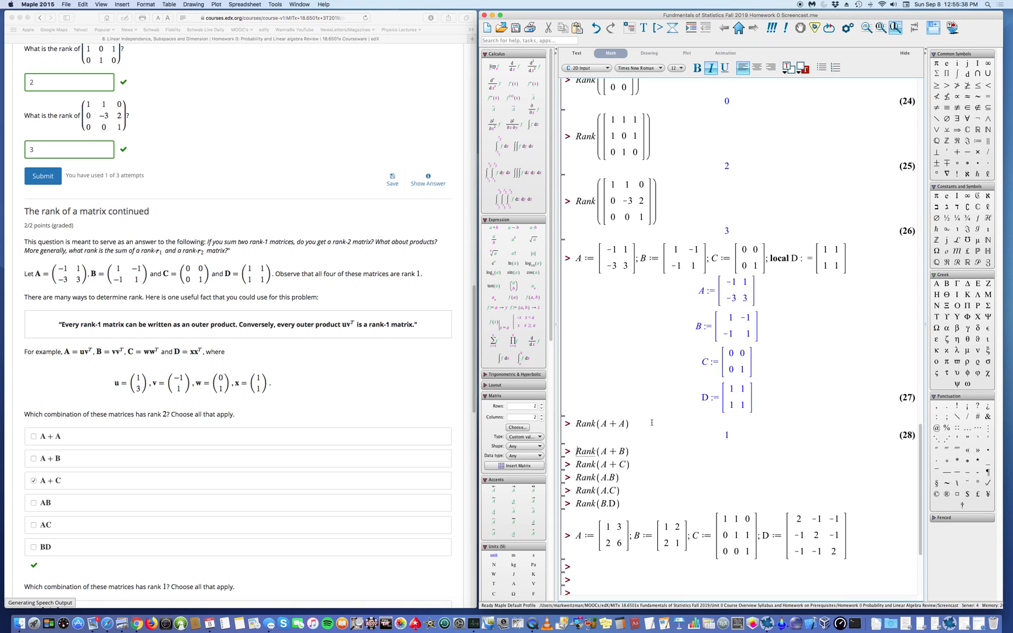
left_click(645, 452)
key("Return")
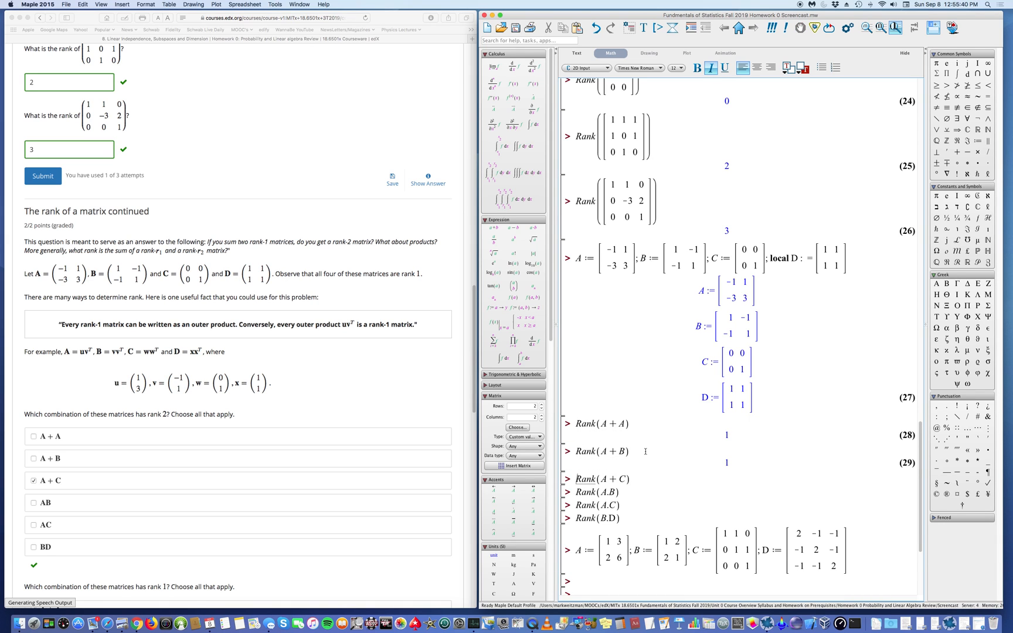
key("Return")
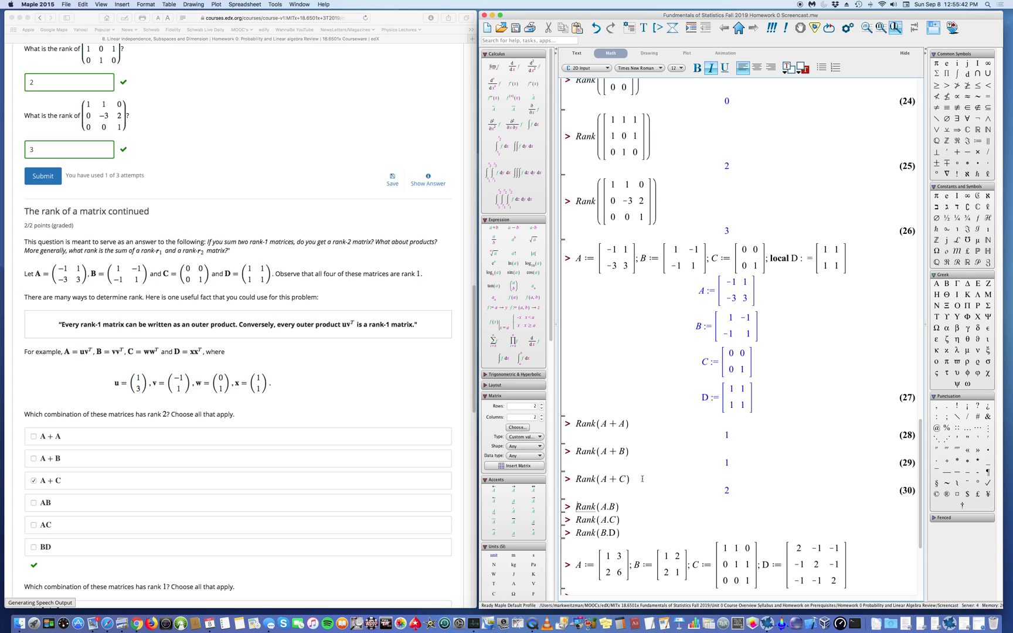
Step: Evaluate the ranks of the matrix products with Rank(A.B), Rank(A.C) and Rank(B.D)
scroll(375, 355, "down", 1)
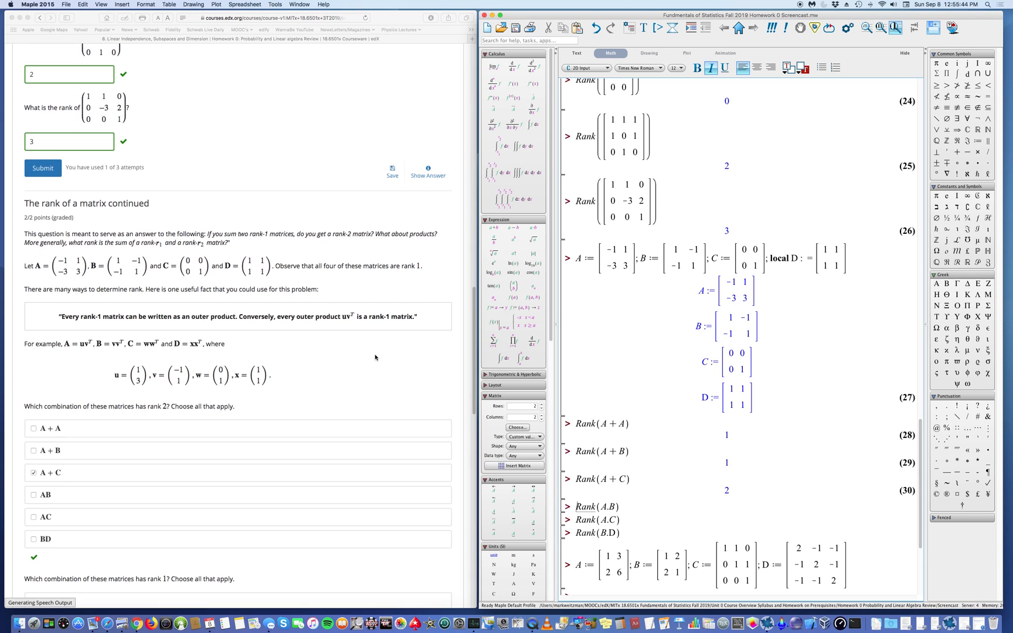
left_click(636, 509)
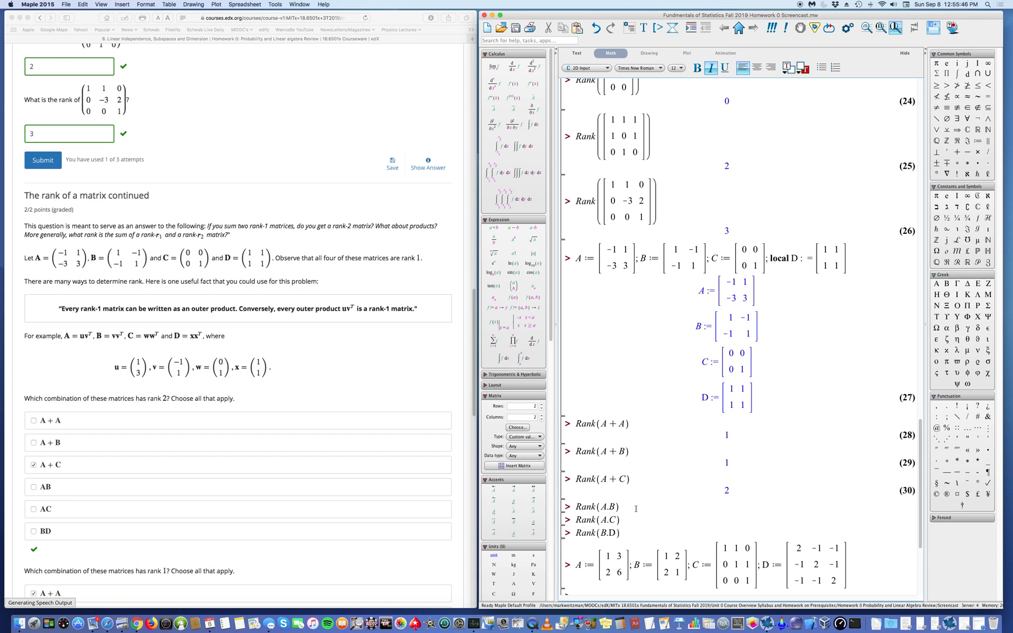
key("Return")
scroll(636, 508, "down", 4)
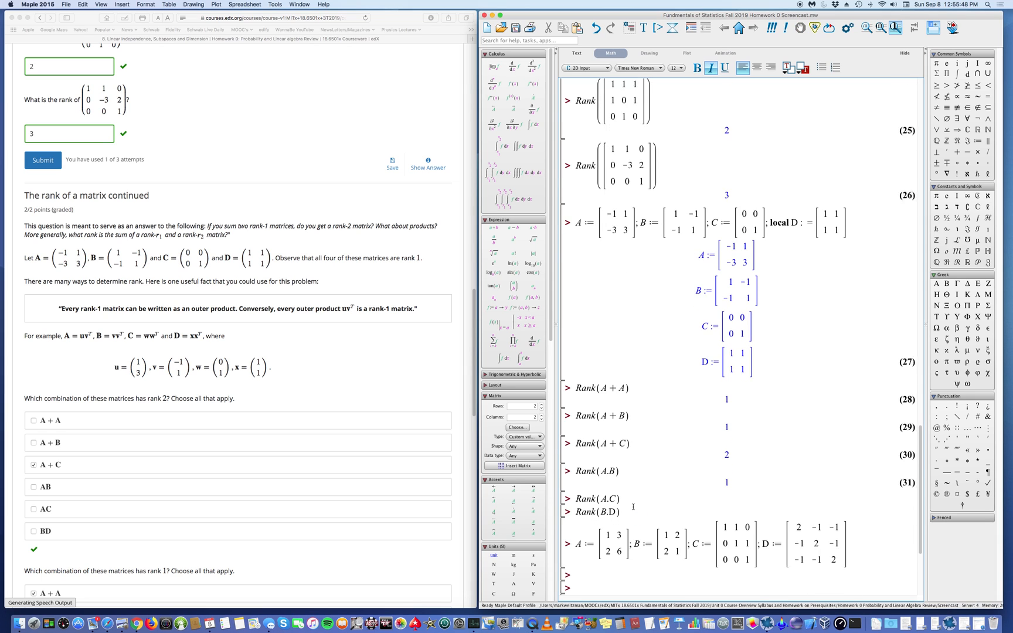
left_click(636, 424)
key("Return")
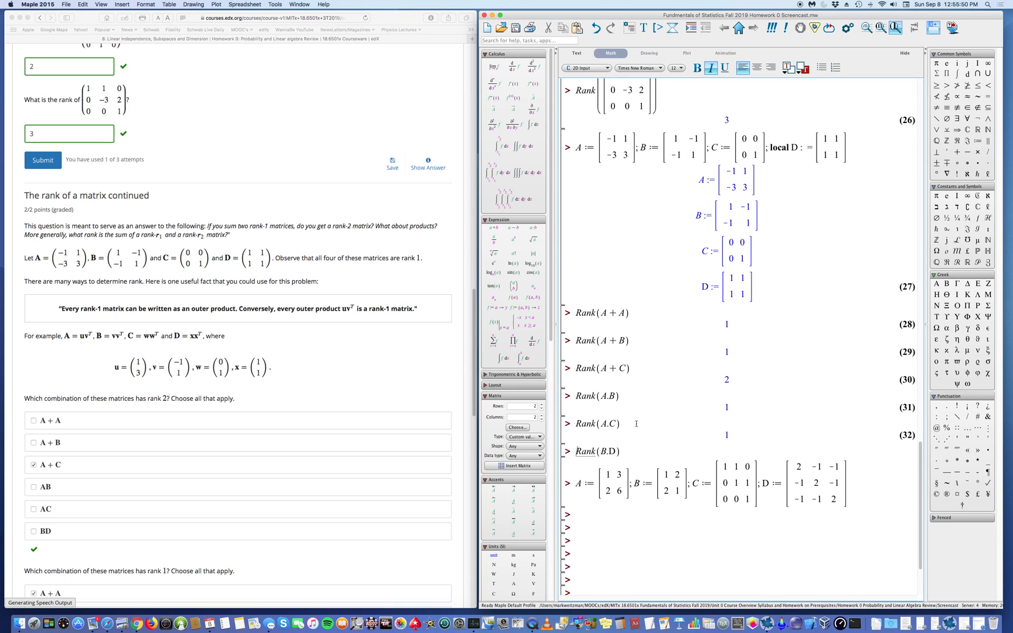
left_click(627, 450)
key("Return")
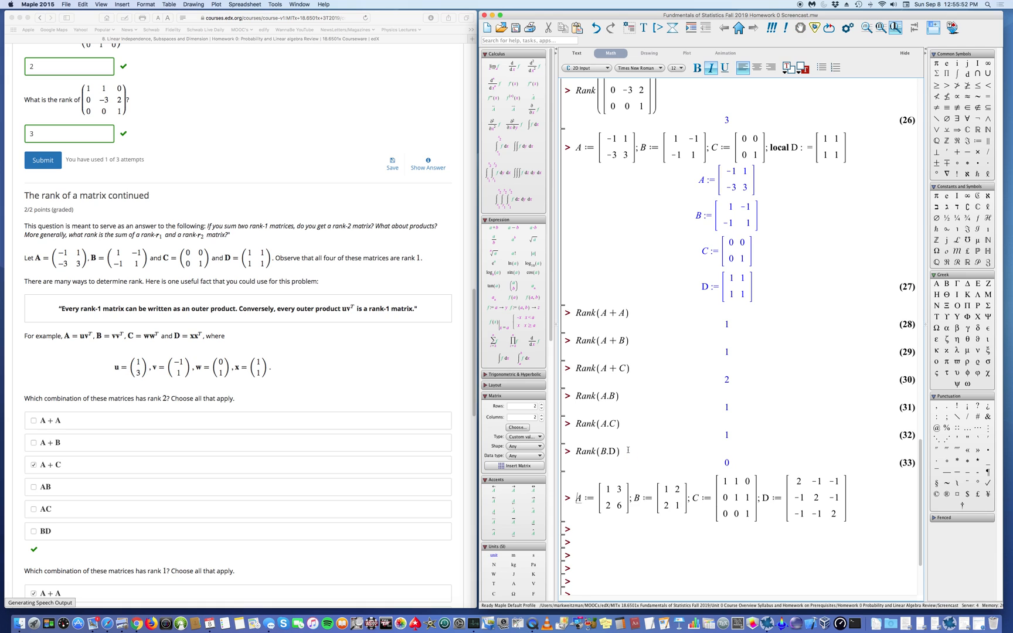
Step: Bring up the Invertibility of a matrix problem on the homework page and execute the worksheet line defining its matrices A, B, C and D
scroll(624, 326, "down", 4)
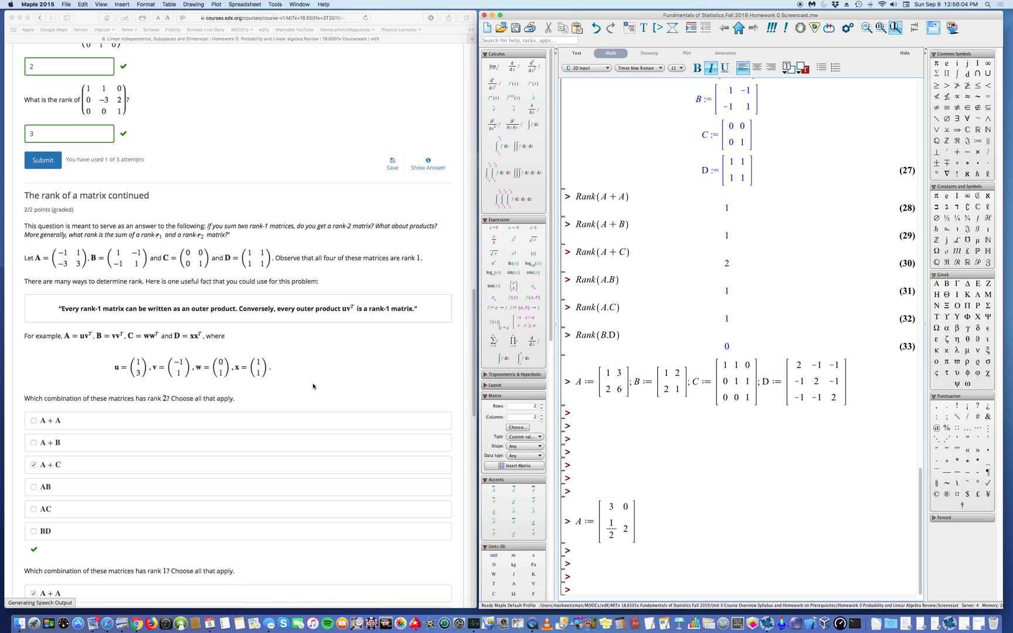
scroll(313, 386, "down", 4)
scroll(313, 385, "down", 15)
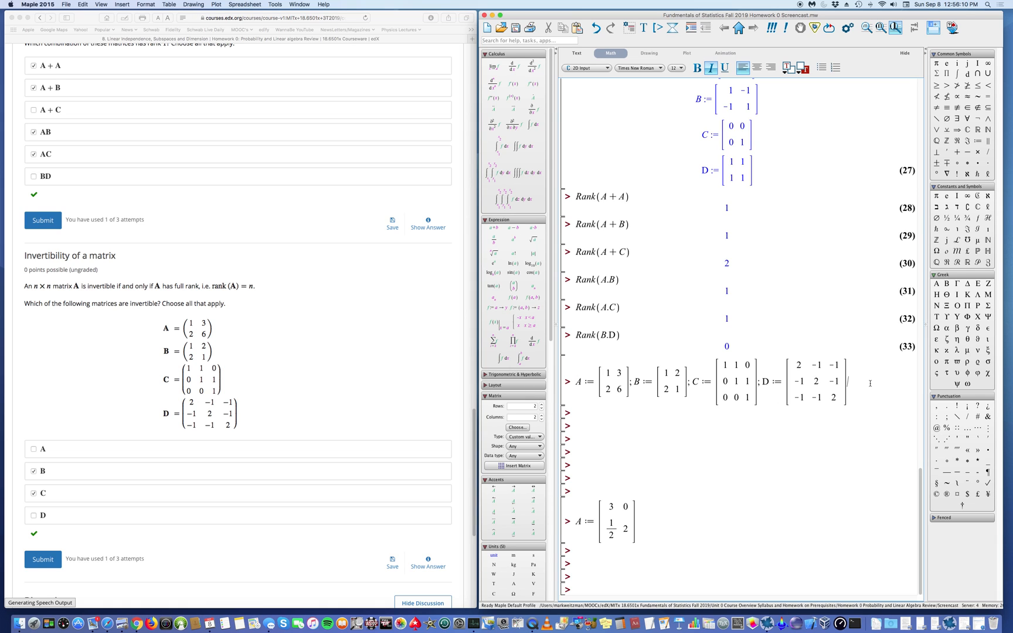
key("Return")
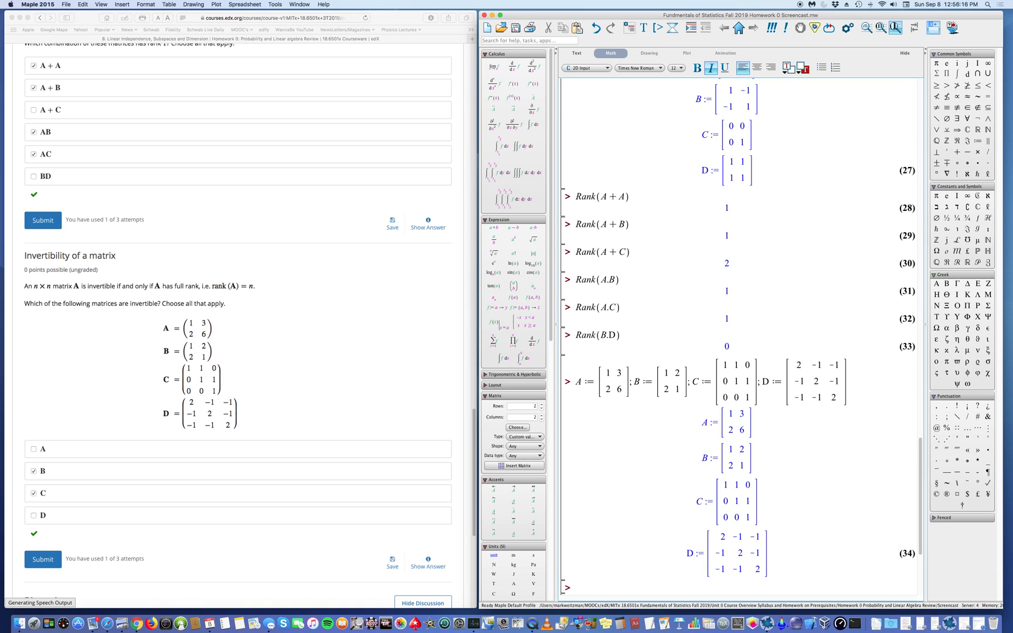
Step: Enter and evaluate Rank(A) and the inverse A^(-1) below the new matrix definitions
scroll(659, 518, "down", 3)
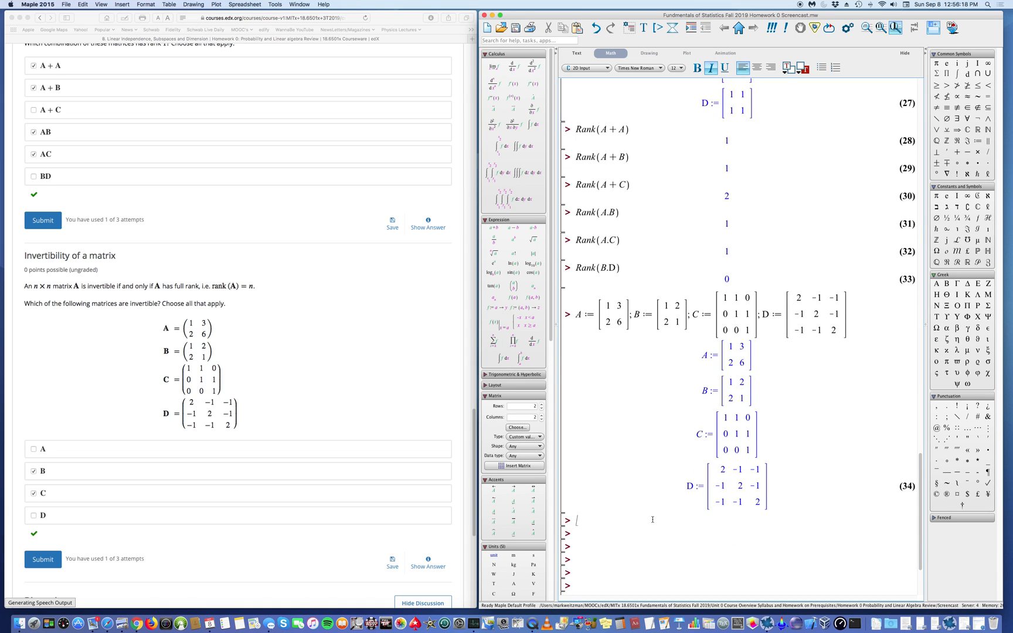
type("Rank(A)")
left_click(589, 551)
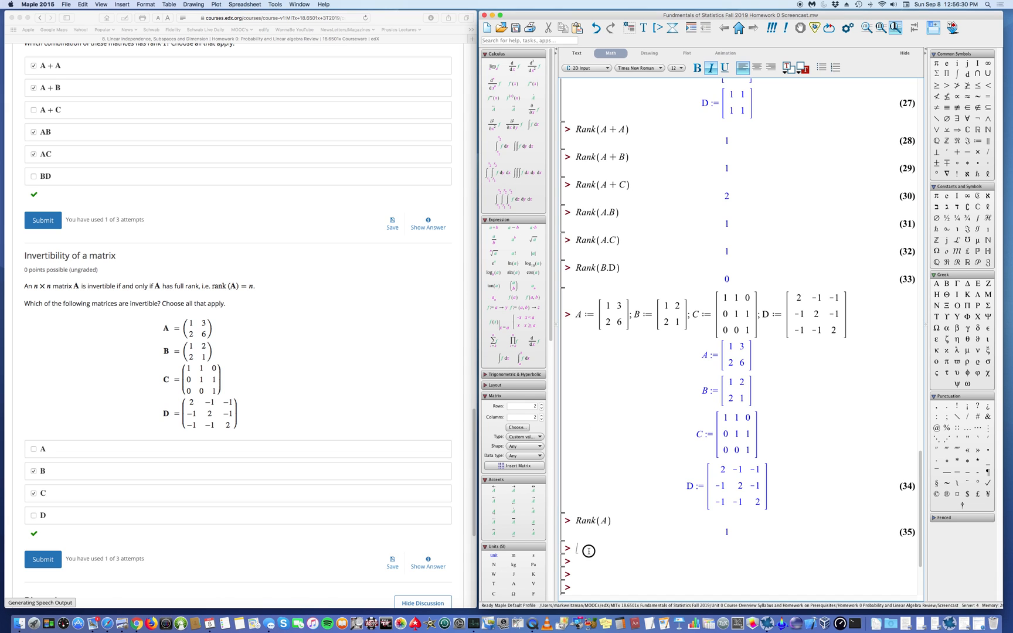
type("A^-1")
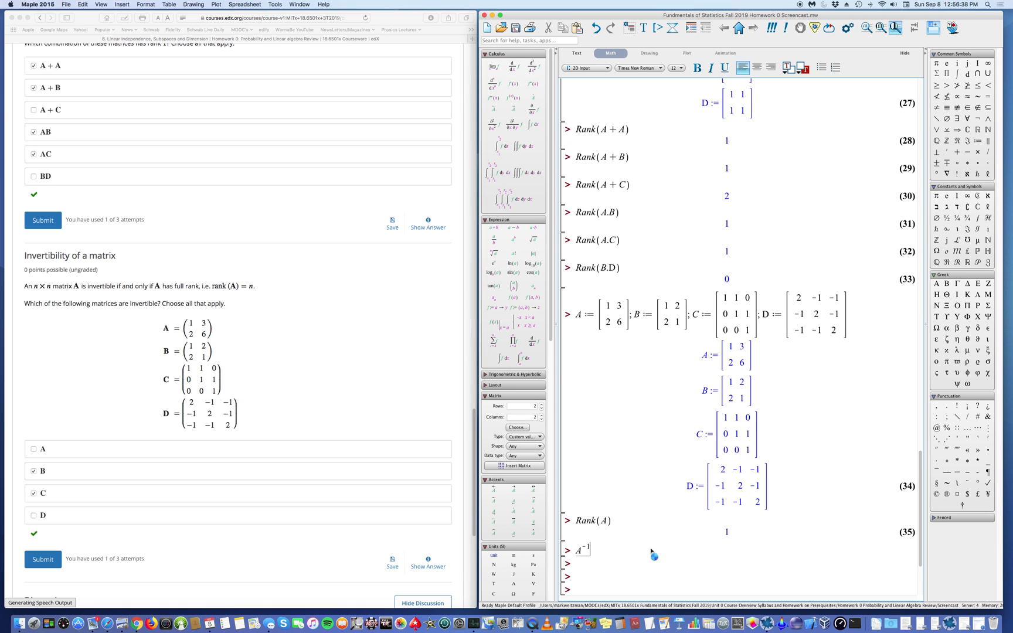
key("Return")
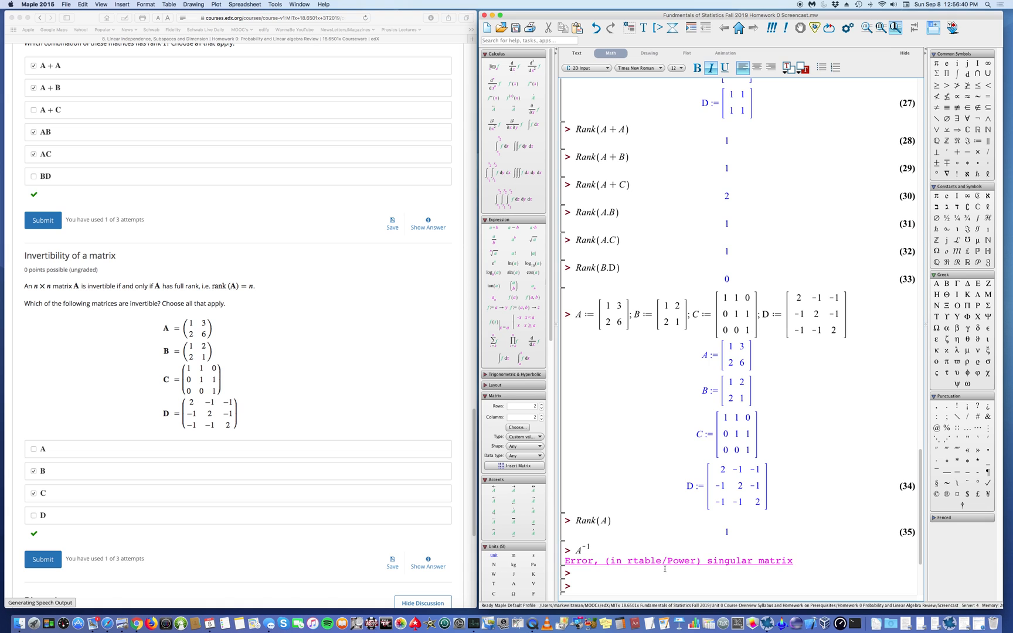
Step: Enter and evaluate Rank(B) and the inverse B^(-1) on the following worksheet lines
scroll(645, 528, "down", 3)
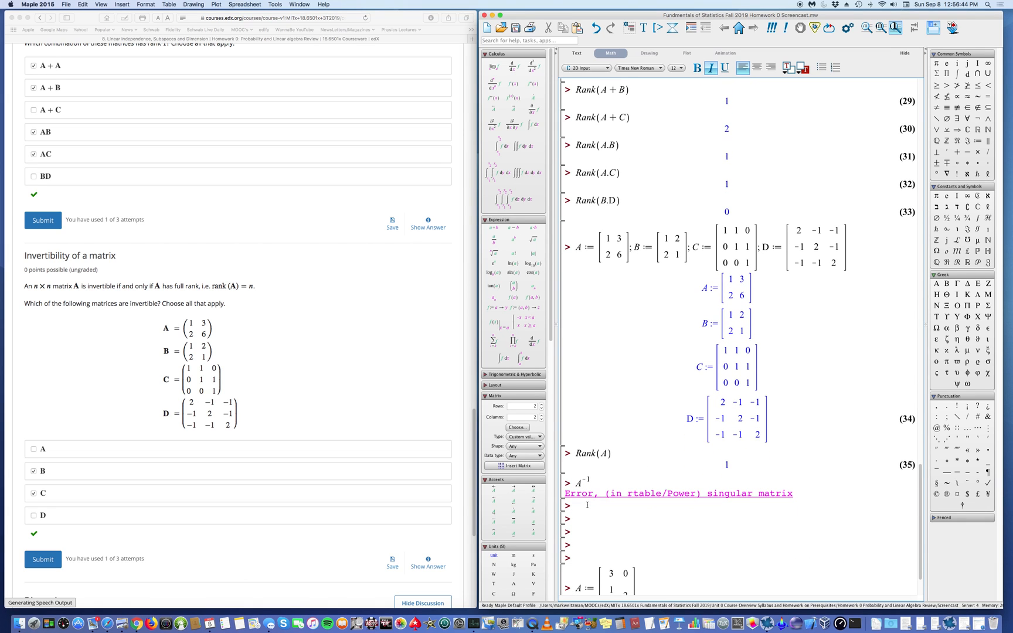
type("Rank(B)")
key("Return")
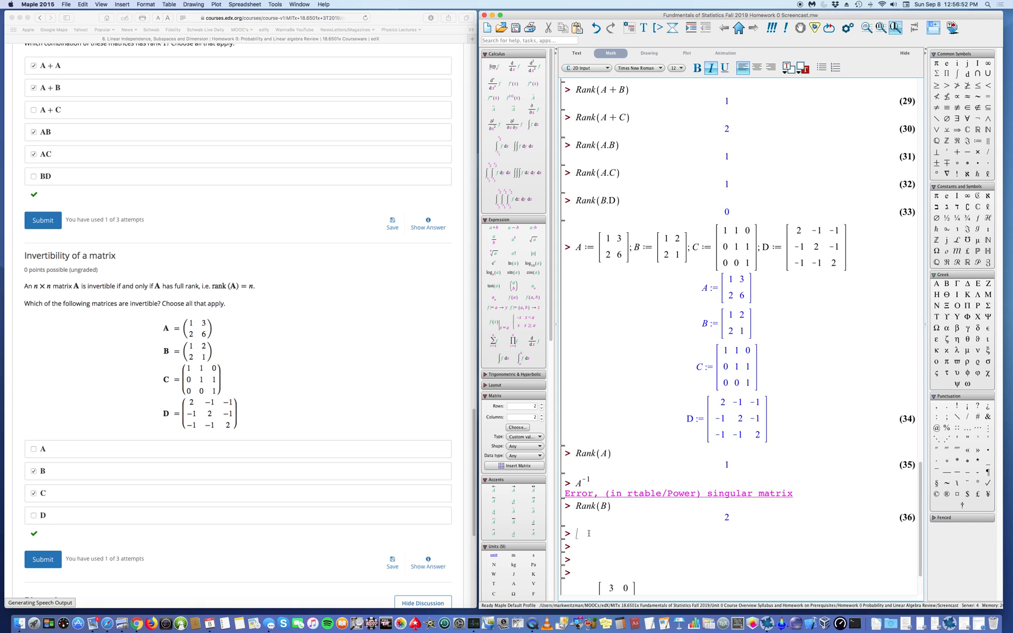
type("B^-1")
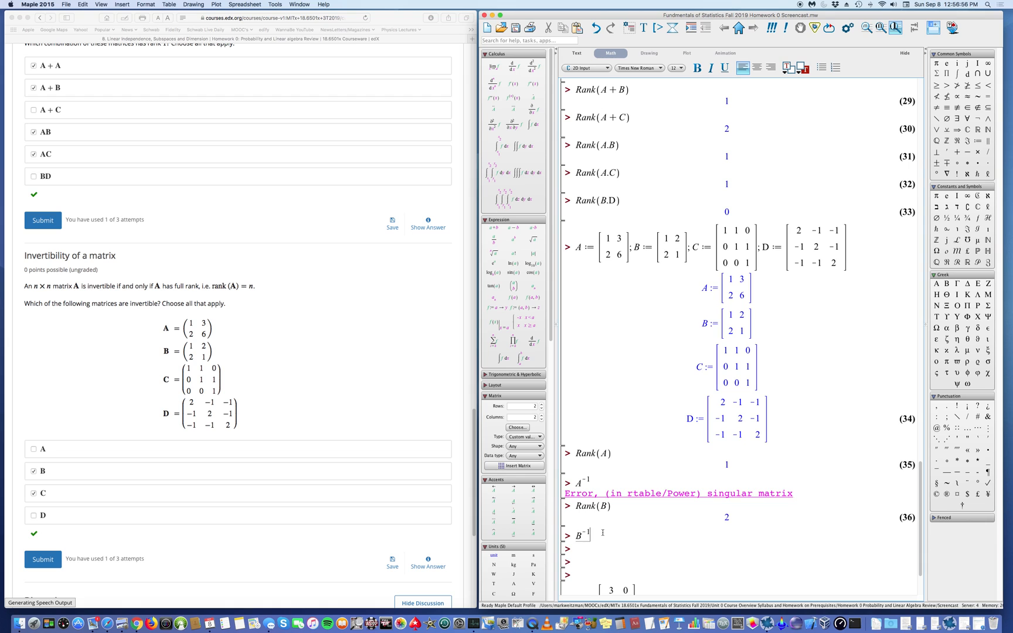
key("Return")
Step: Enter and evaluate Rank(C), with an uppercase C, and the inverse C^(-1) below the results for B
scroll(668, 434, "down", 4)
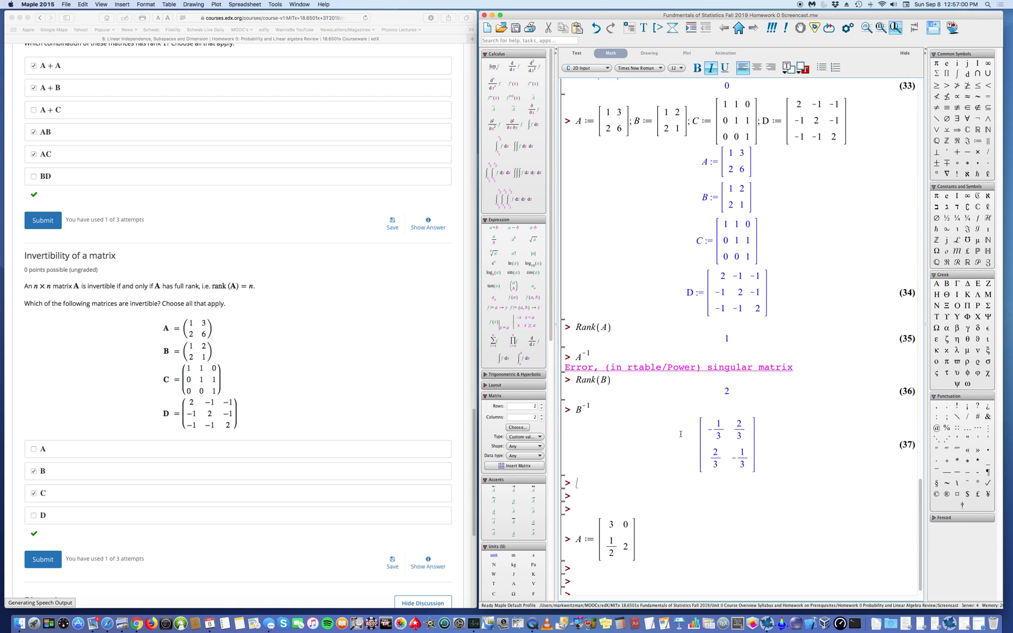
type("Rank(c)")
key("Return")
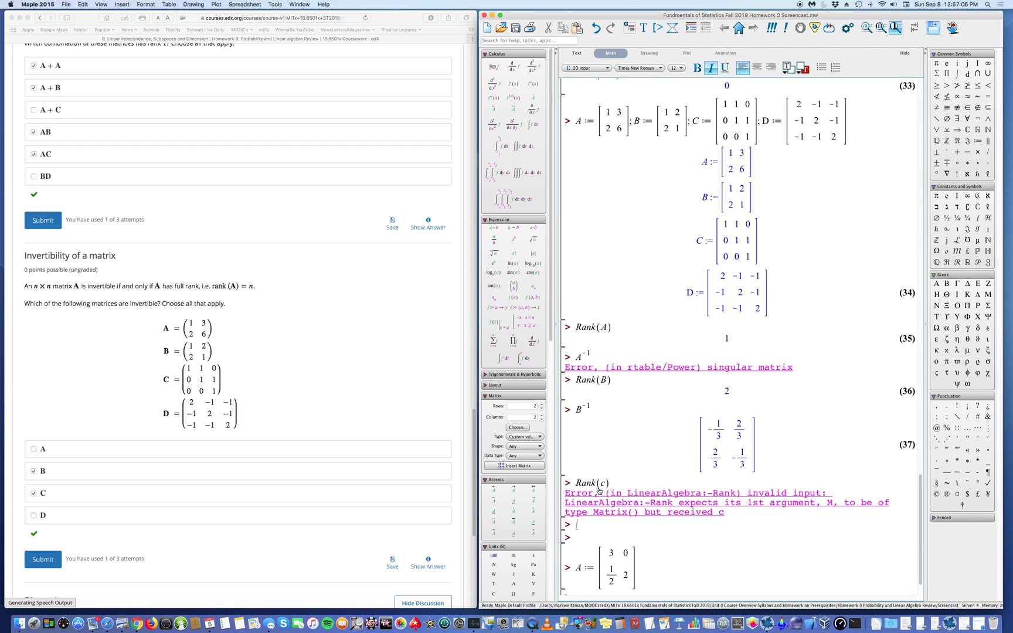
left_click(599, 488)
key("BackSpace")
type("C")
key("Return")
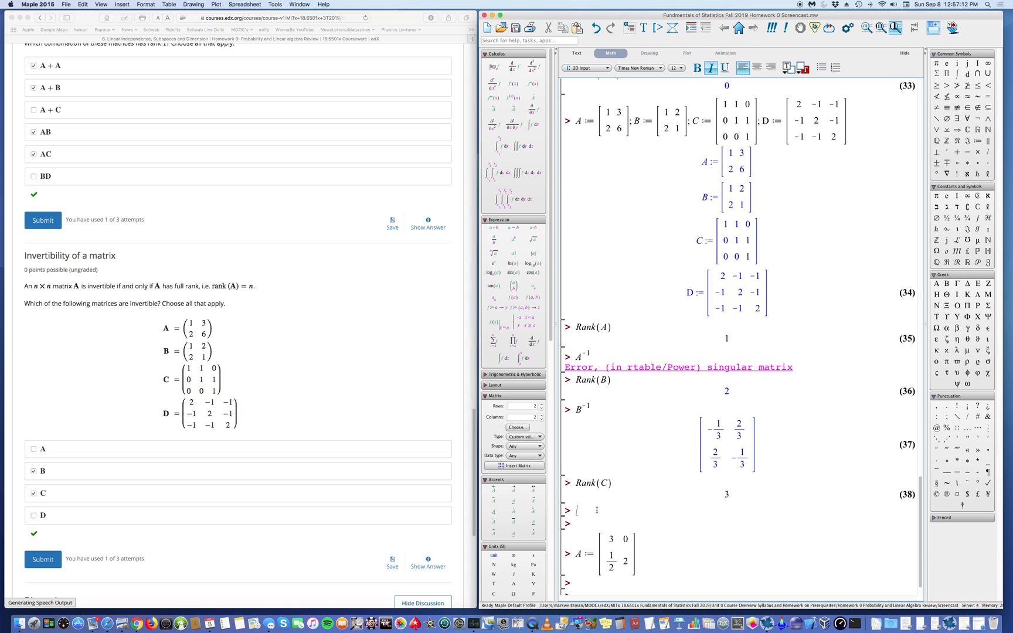
type("C^-1")
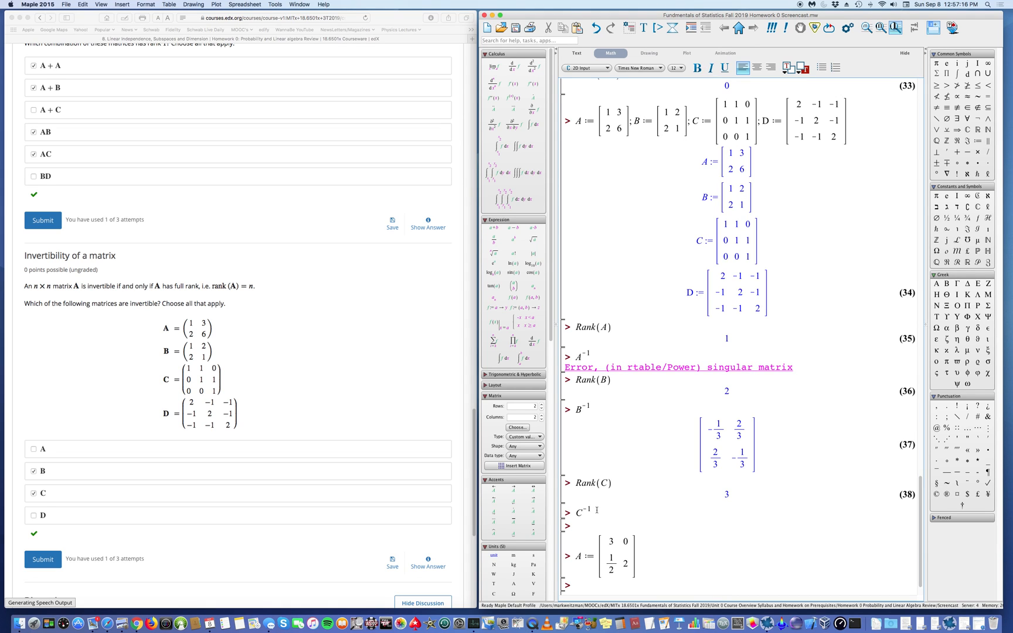
key("Return")
scroll(643, 389, "down", 3)
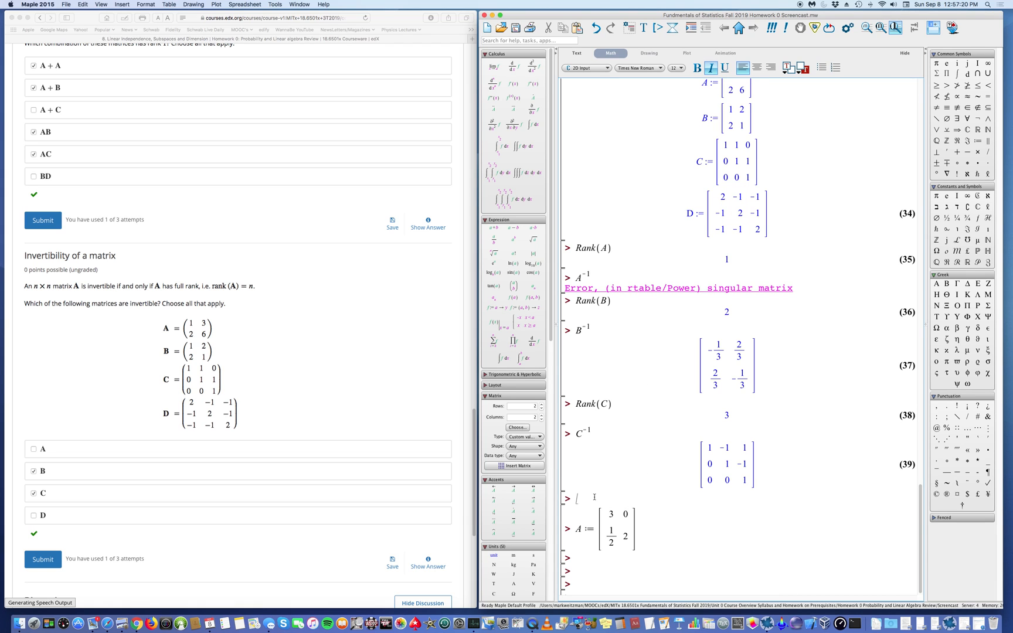
Step: Enter and evaluate Rank(D) on the worksheet line below the inverse of C
type("Rank(D)")
key("Return")
scroll(681, 417, "down", 1)
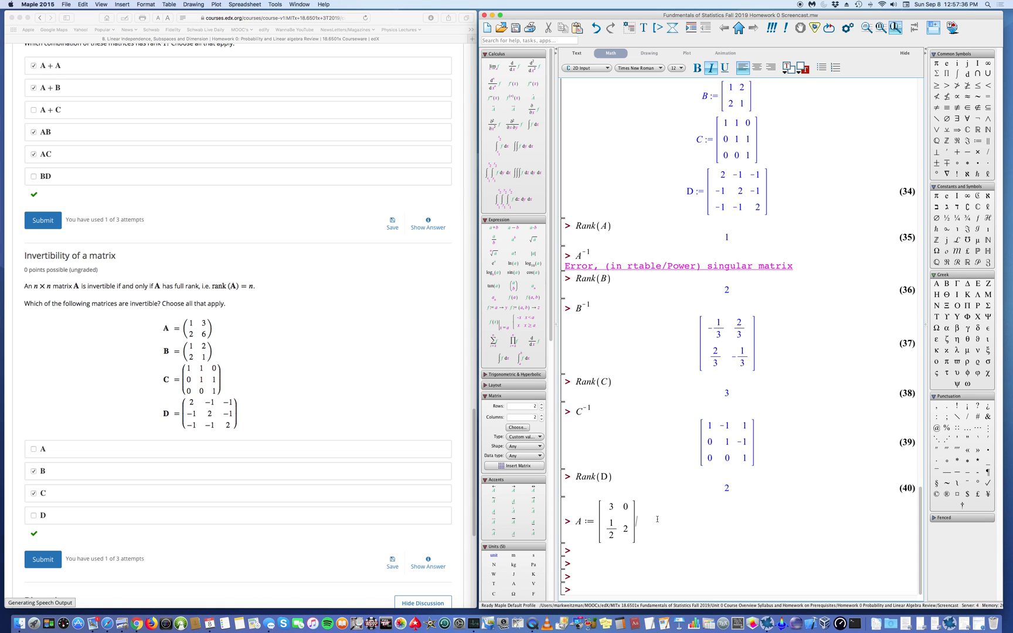
Step: Execute the prepared 2×2 definition of A with rows 3, 0 and 1/2, 2, and evaluate Eigenvalues(A) below it
key("Return")
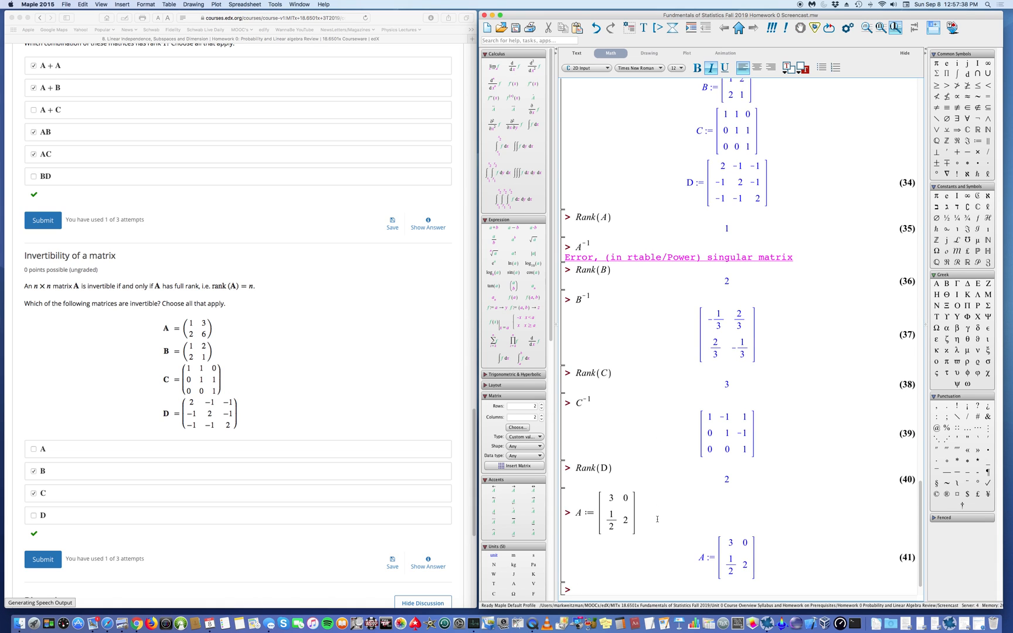
scroll(520, 283, "down", 5)
scroll(708, 339, "down", 3)
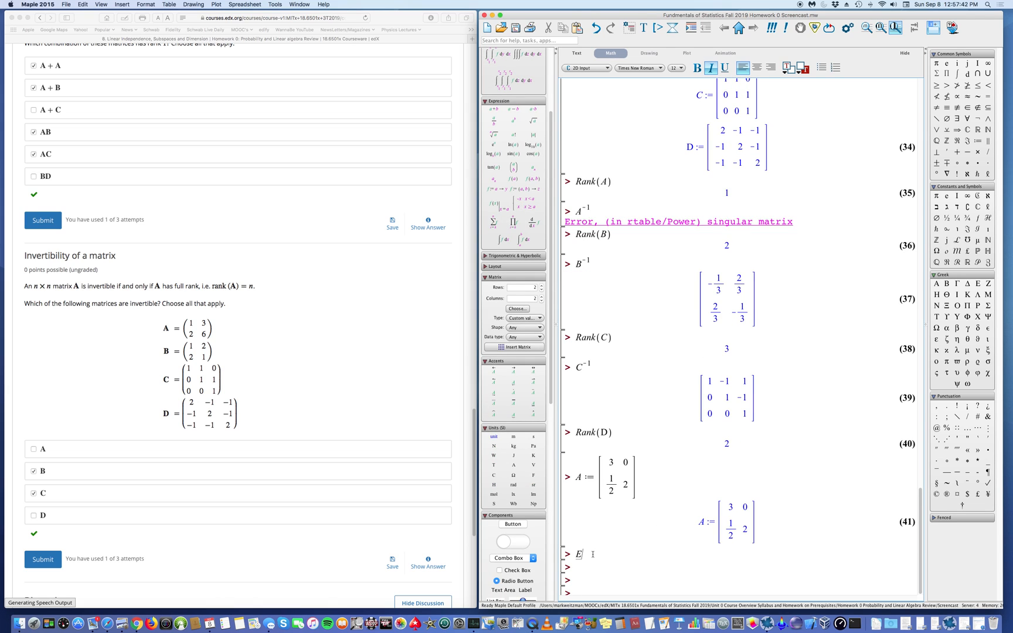
type("Eigenvalues(A)")
key("Return")
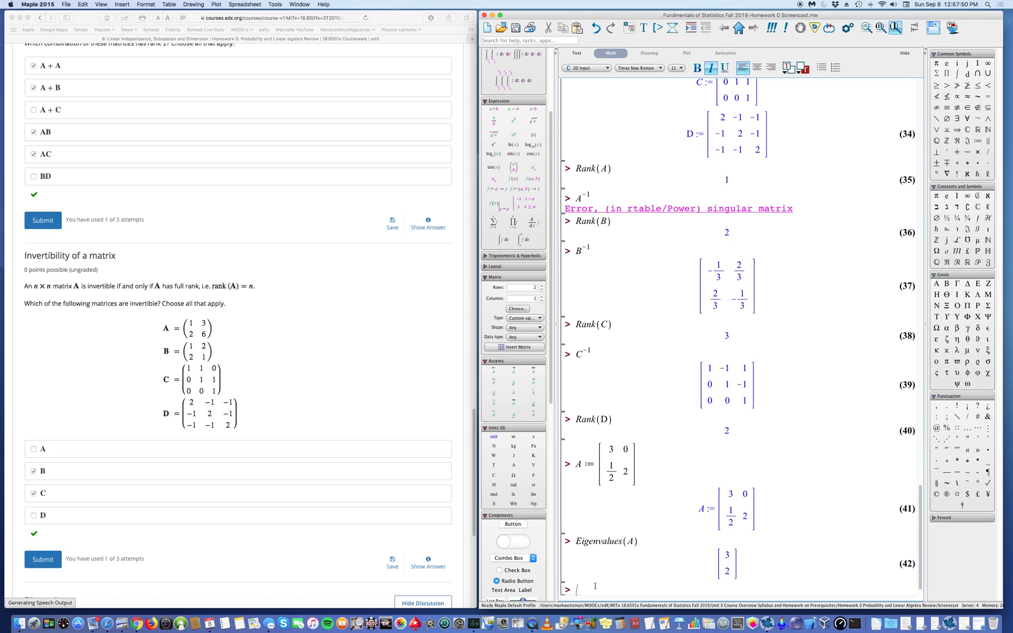
Step: Enter and evaluate Eigenvectors(A) below the eigenvalues, and add another input line
type("Eigenvectors(A)")
key("Return")
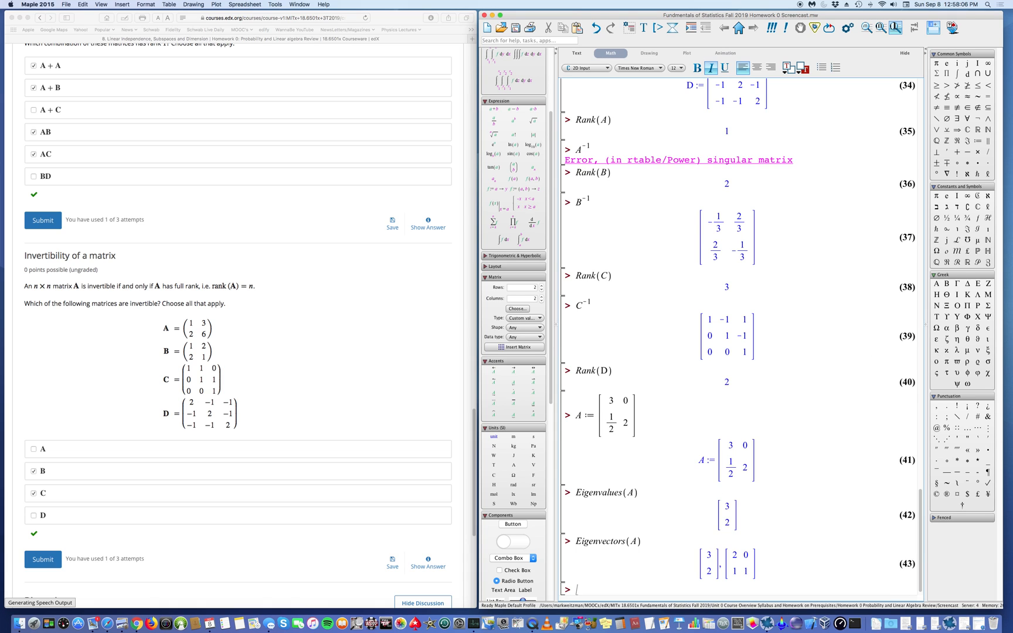
key("Return")
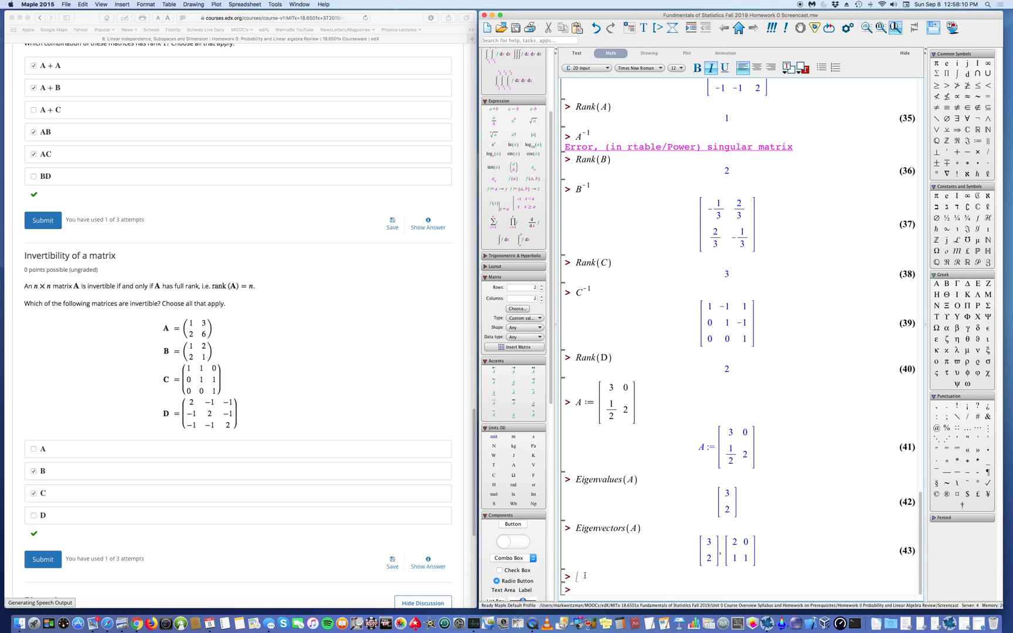
Step: Enter and evaluate Determinant(A) and Trace(A) on the following worksheet lines
type("Determinant(A)")
key("Return")
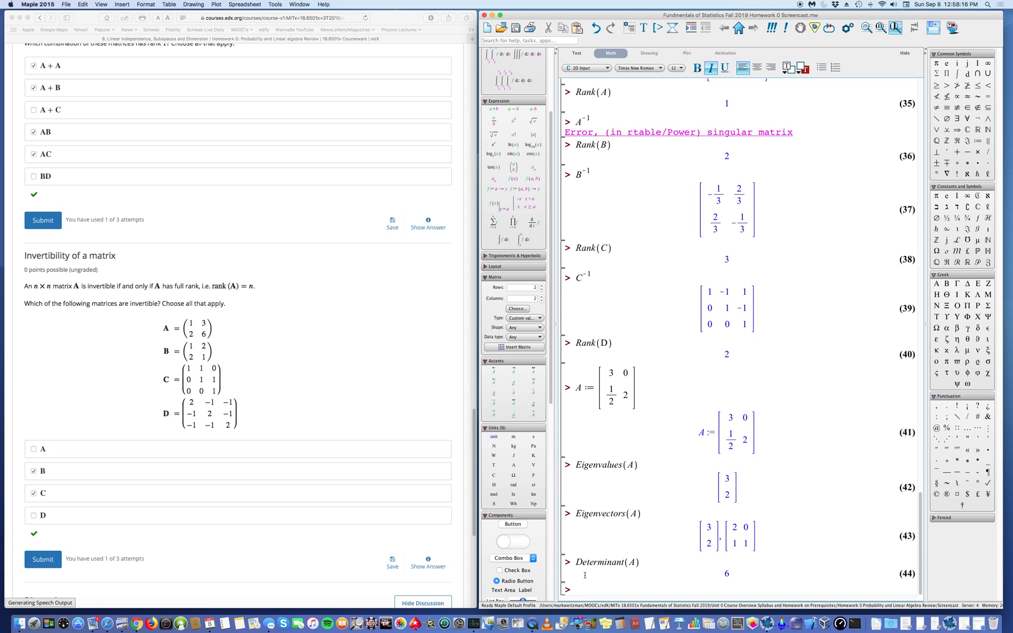
type("Trace(A)")
key("Return")
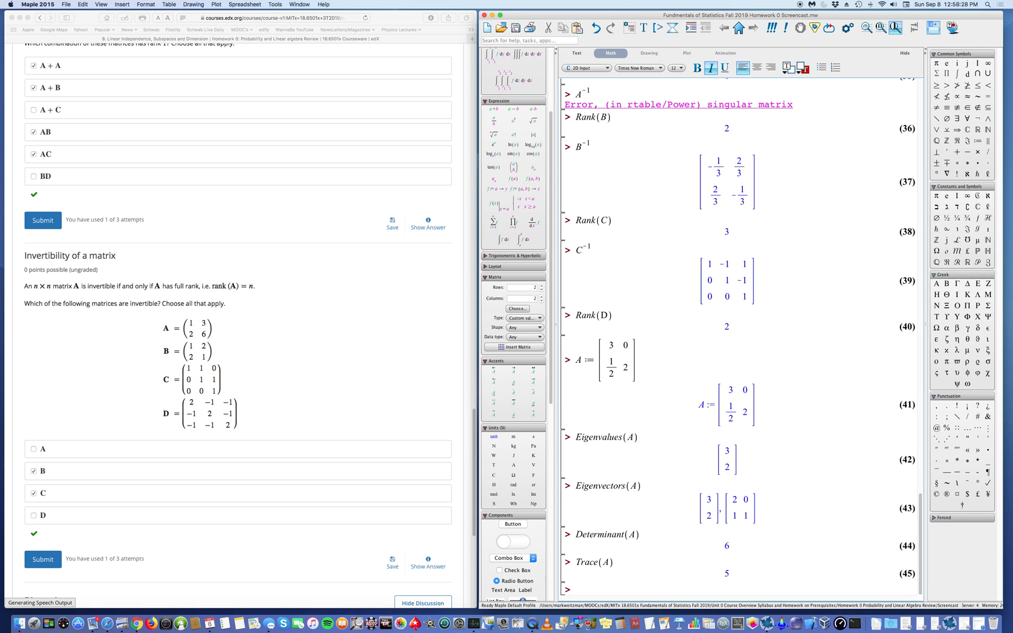
Step: Bring up the Maple help and look through the Physics Package command list, collapsing the list again
left_click_drag(0, 88, 850, 44)
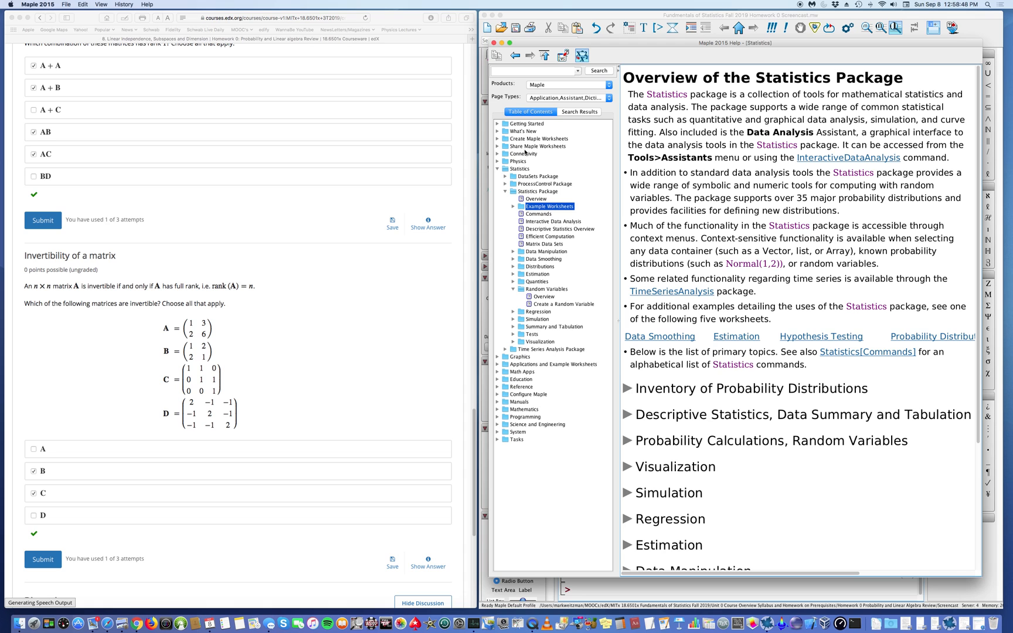
left_click(497, 162)
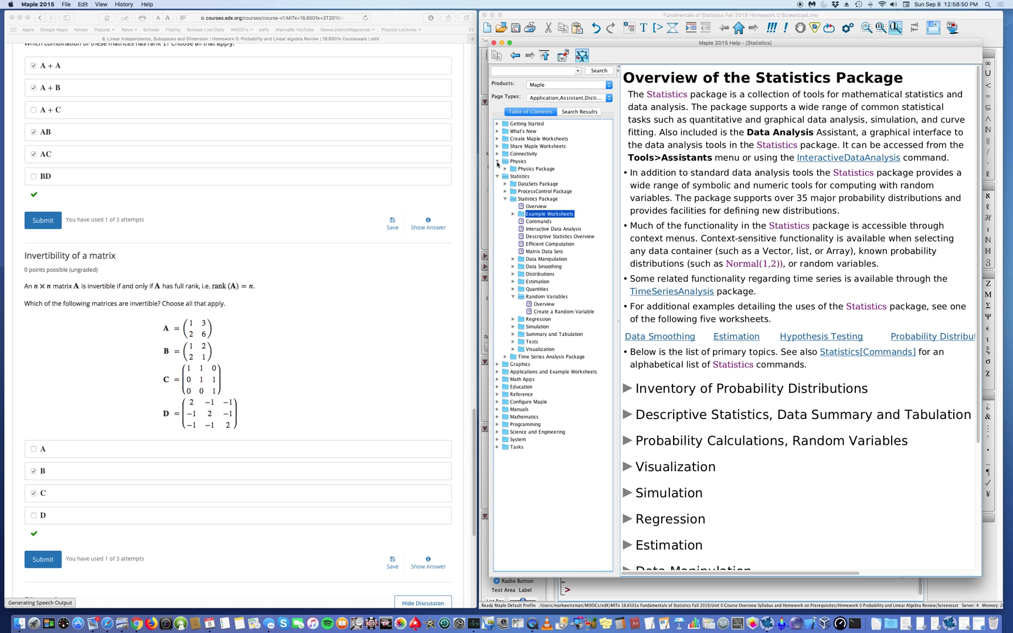
left_click(505, 169)
scroll(562, 194, "down", 1)
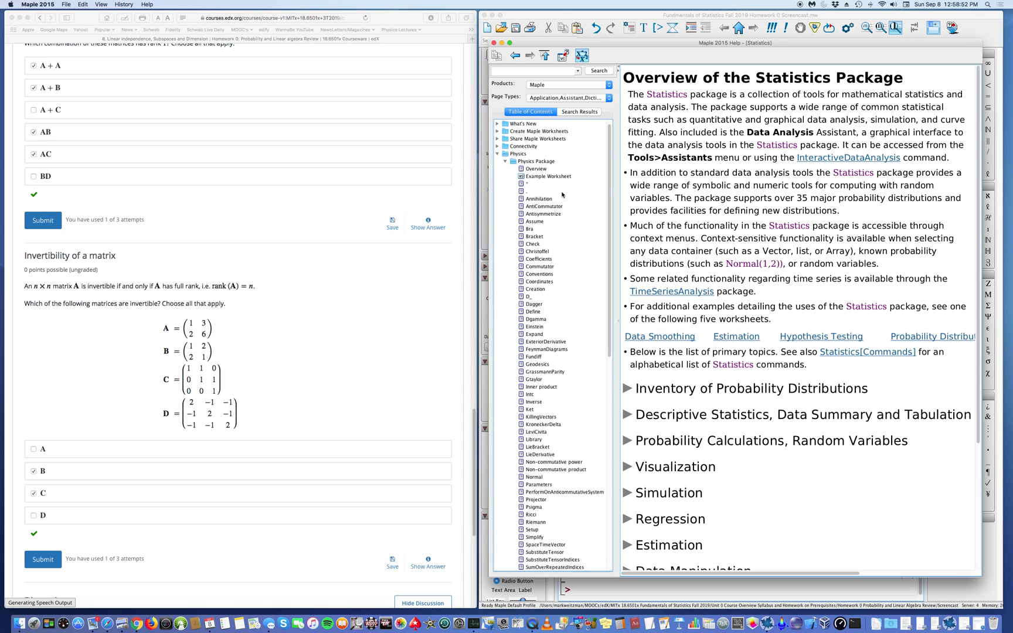
scroll(562, 194, "down", 15)
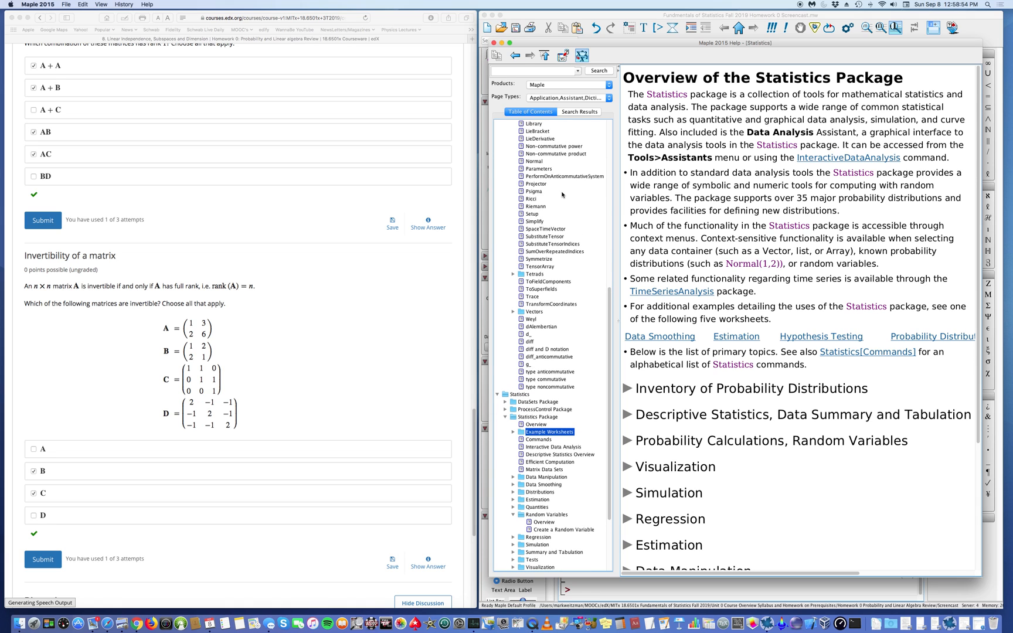
scroll(561, 194, "up", 7)
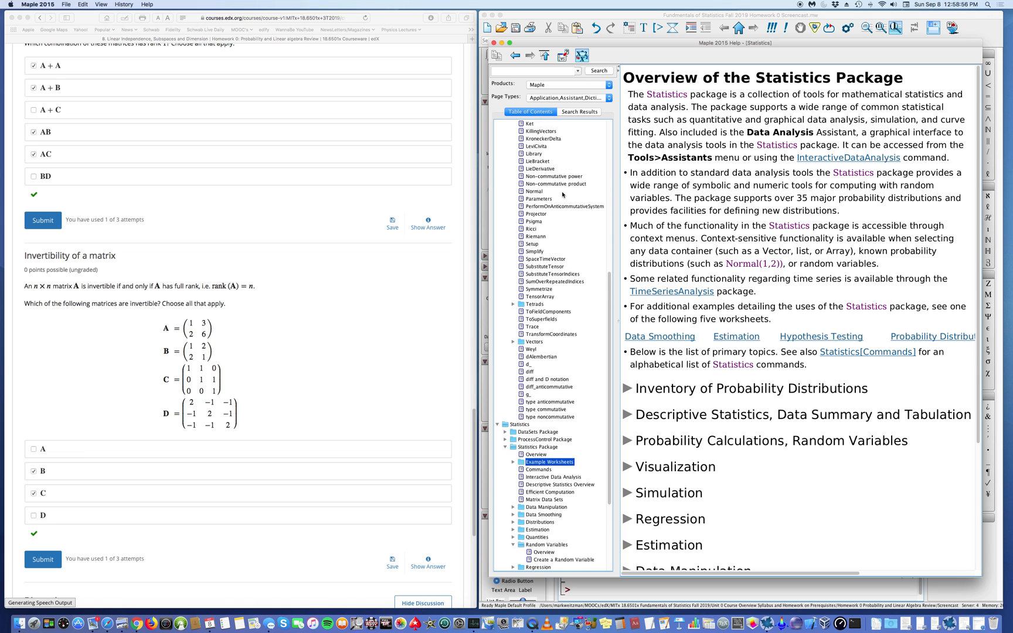
scroll(562, 194, "up", 6)
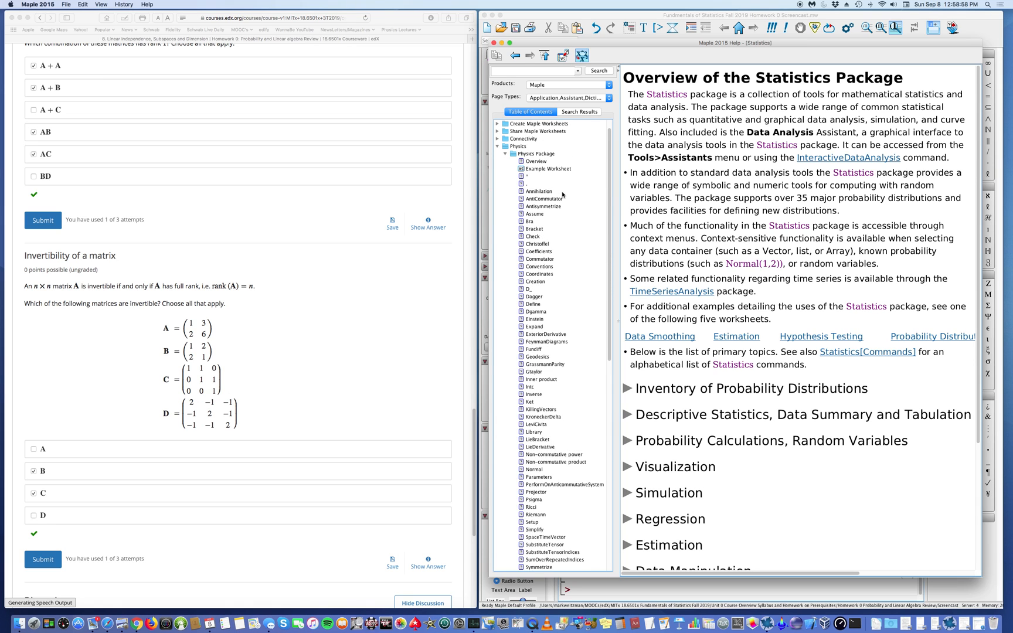
left_click(506, 154)
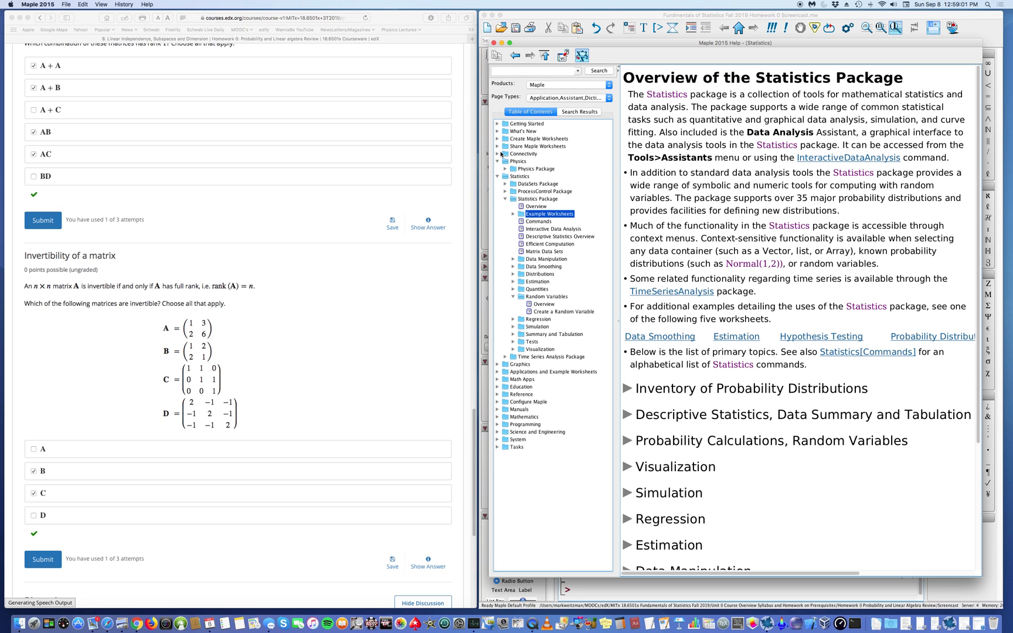
Step: View the Statistics Package overview and look through its Inventory of Probability Distributions section
left_click(537, 207)
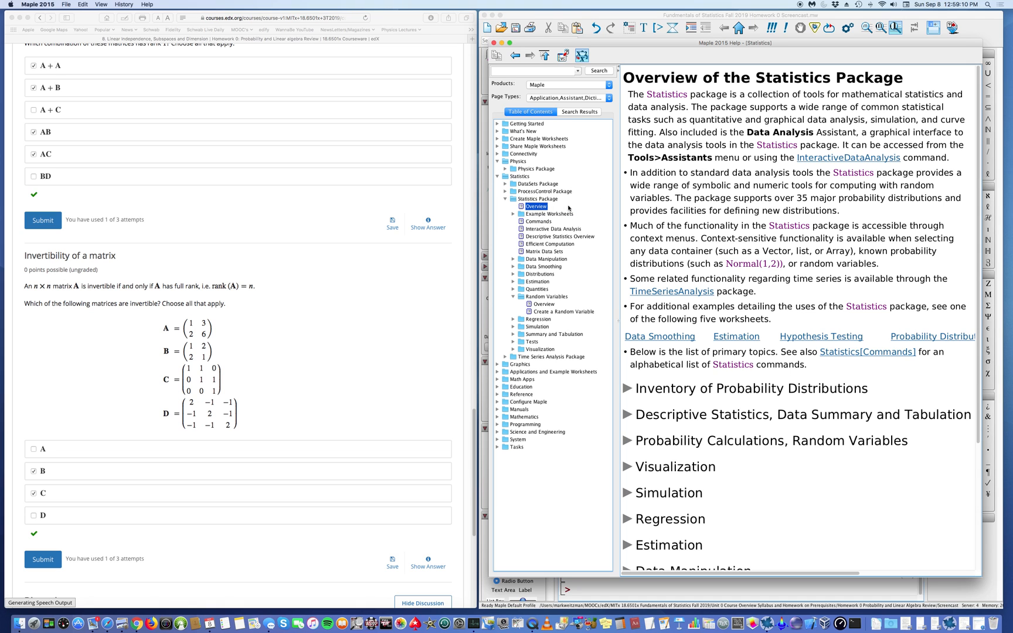
scroll(703, 159, "down", 3)
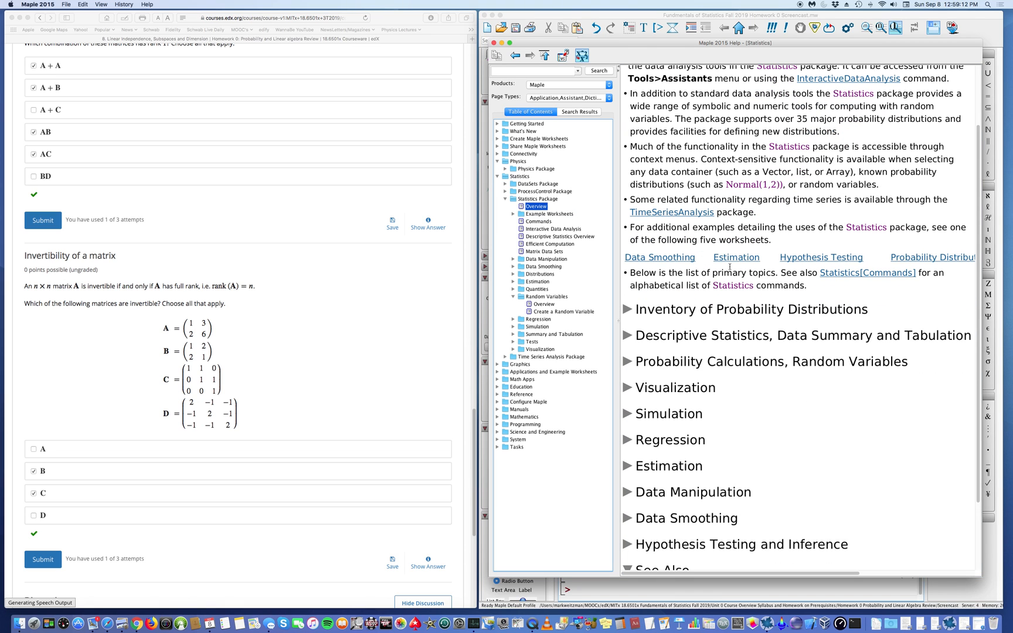
left_click(628, 309)
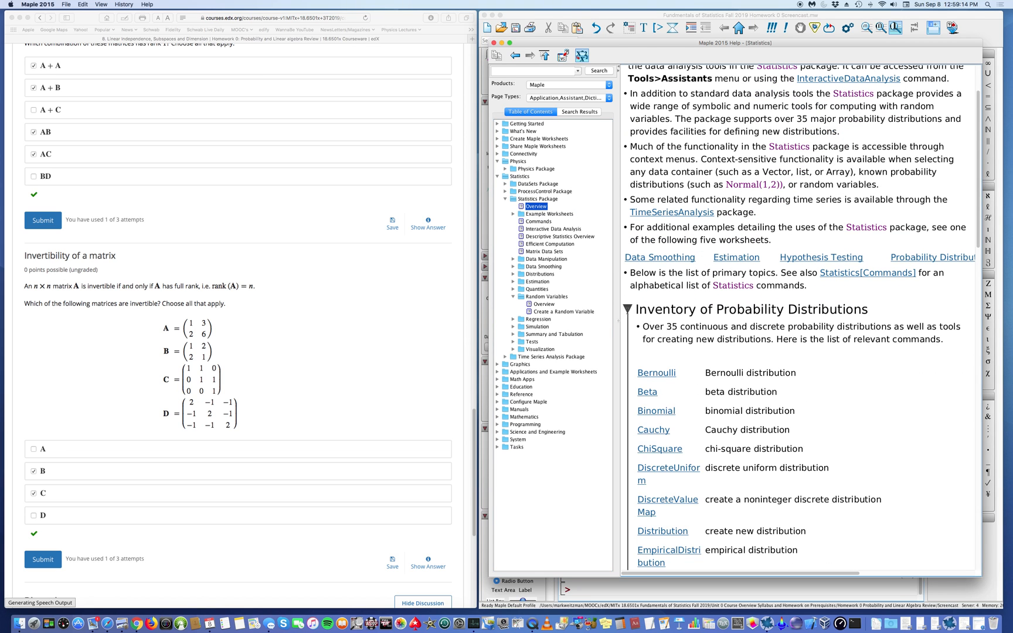
scroll(710, 293, "down", 1)
scroll(710, 291, "down", 6)
scroll(710, 291, "up", 4)
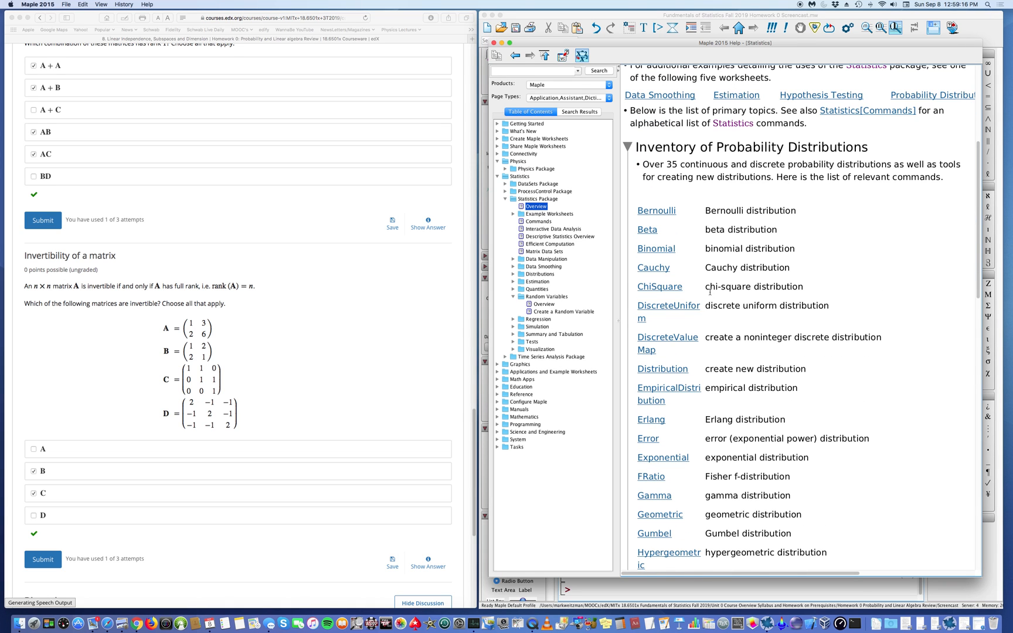
Step: Open the help page for the Binomial distribution and examine its description and examples
scroll(709, 289, "down", 1)
left_click(652, 249)
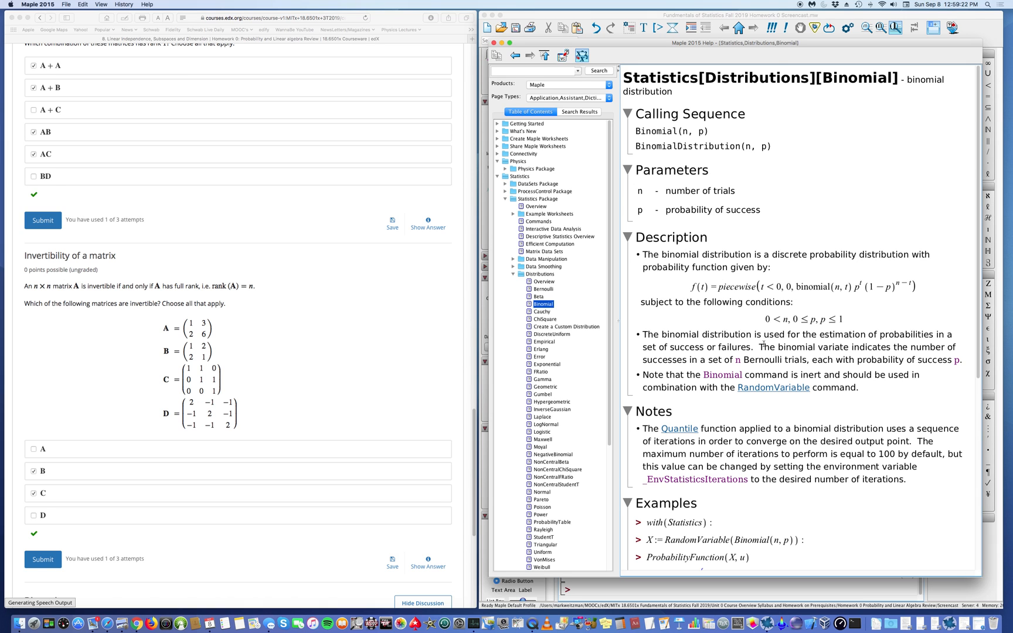
scroll(763, 344, "down", 10)
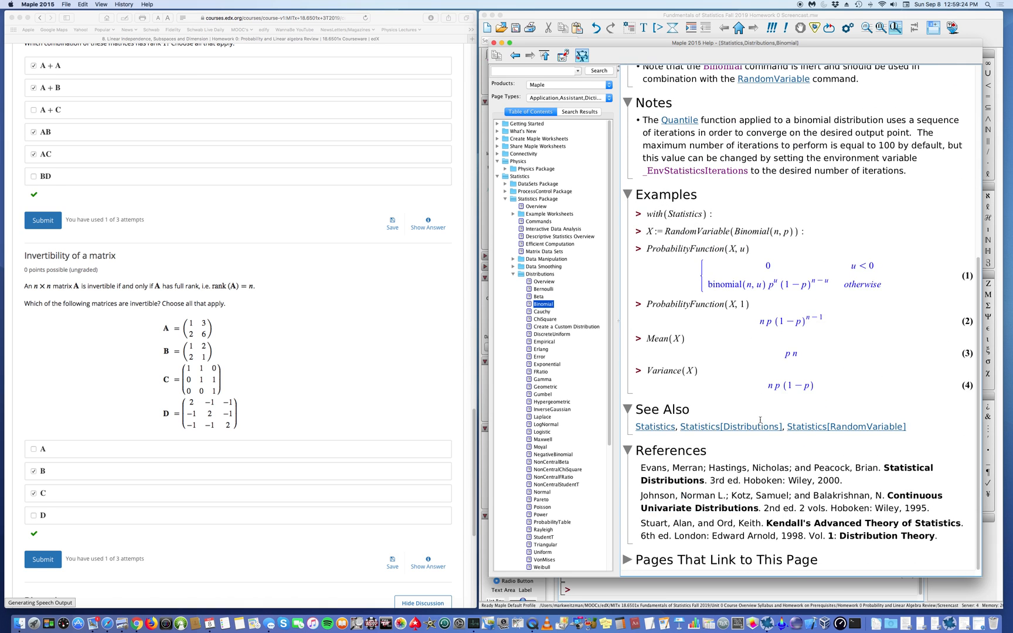
scroll(760, 419, "up", 2)
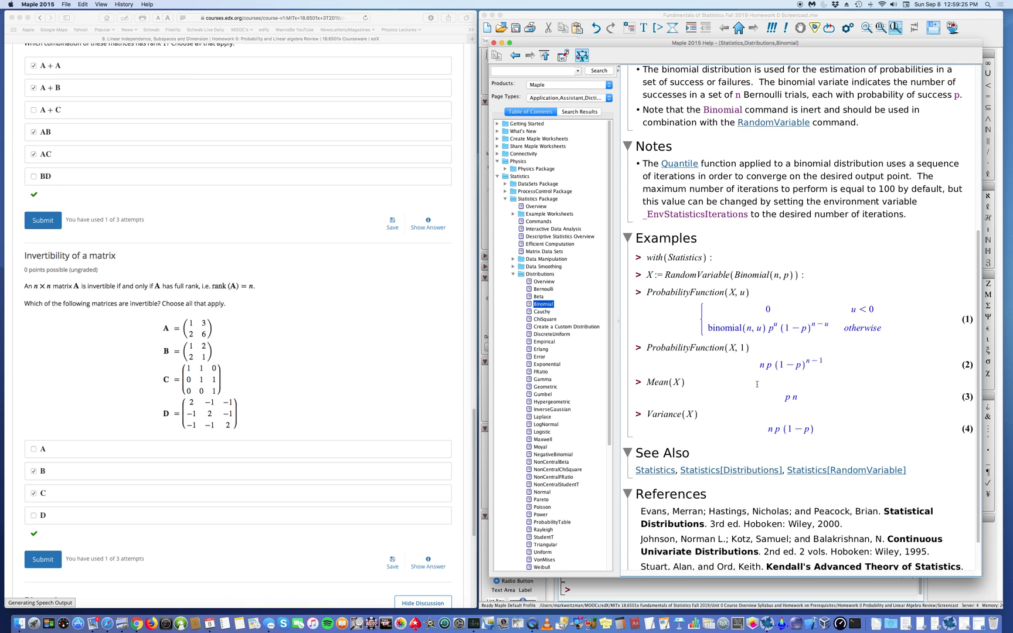
Step: Collapse the Distributions topics and look through the commands under Estimation and Quantities in the help contents
left_click(513, 274)
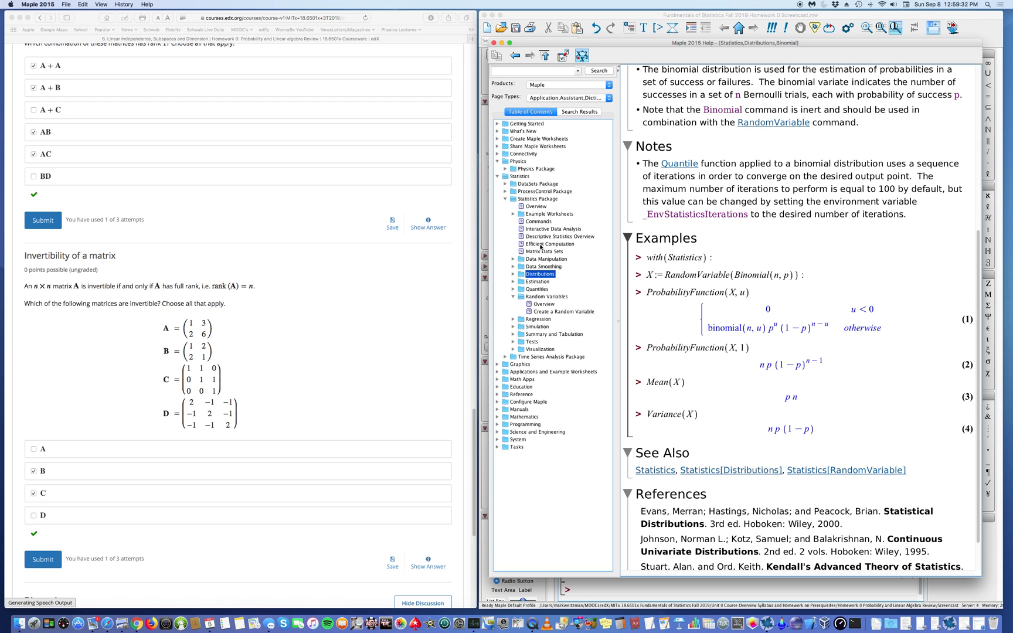
left_click(513, 282)
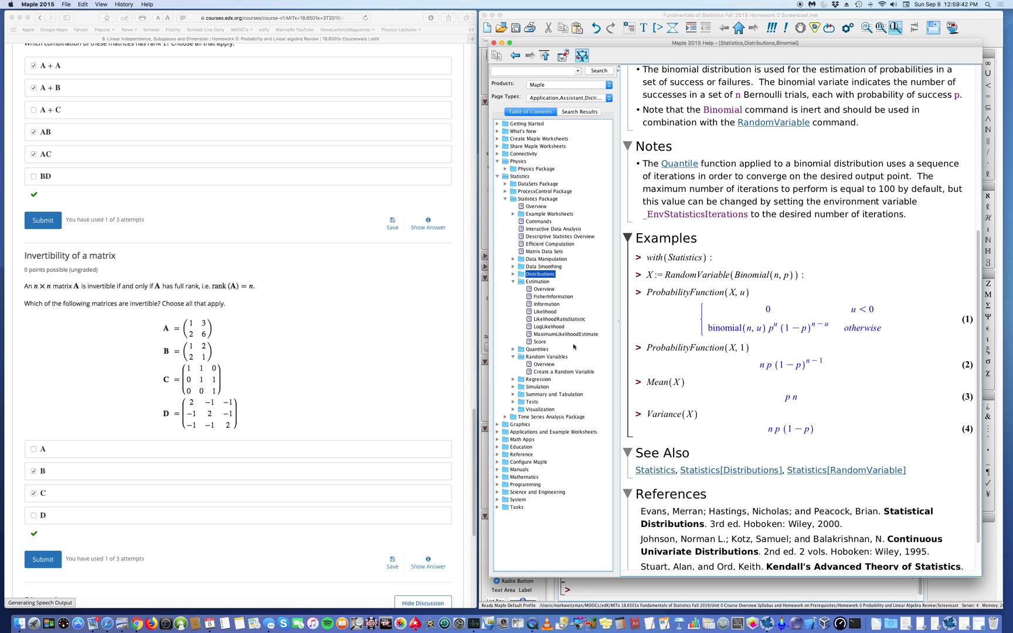
left_click(513, 350)
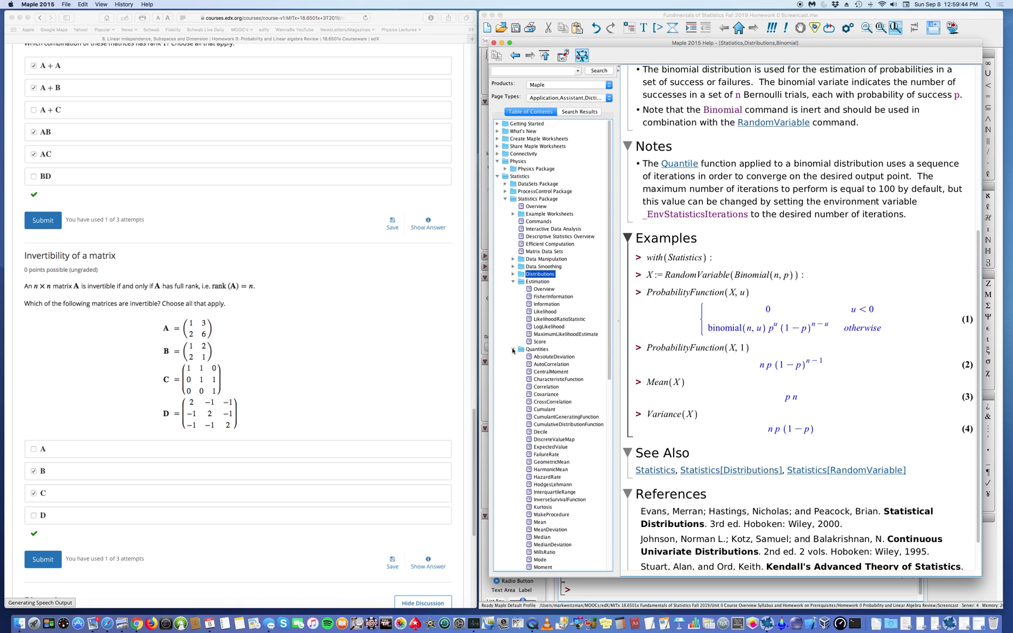
scroll(570, 348, "down", 4)
scroll(569, 348, "down", 12)
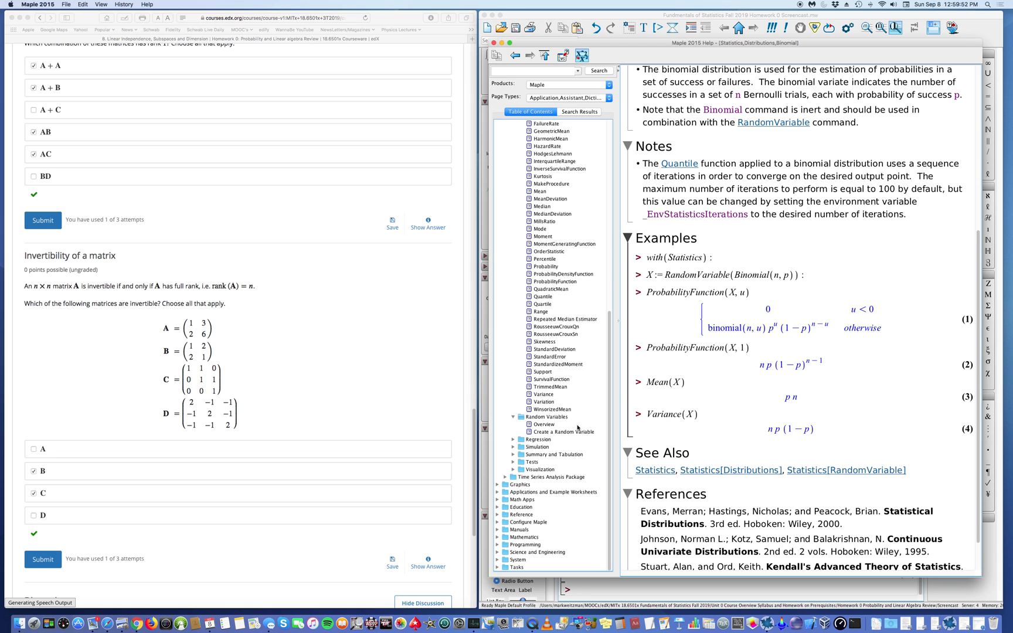
Step: Expand the Visualization topics of the Statistics Package and look through the available plot commands
left_click(514, 471)
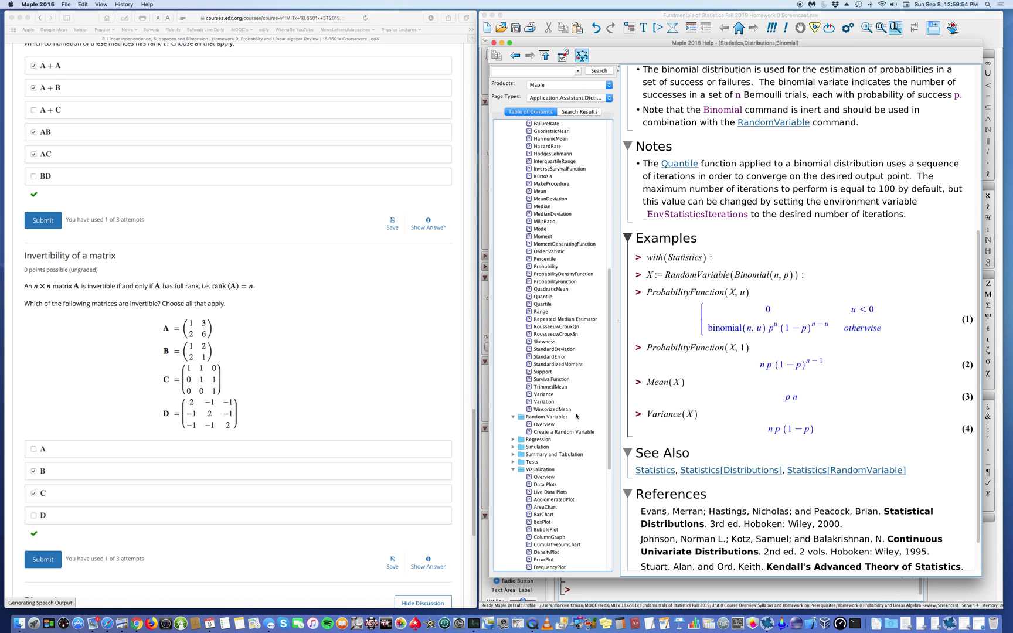
scroll(576, 417, "down", 5)
scroll(577, 416, "down", 1)
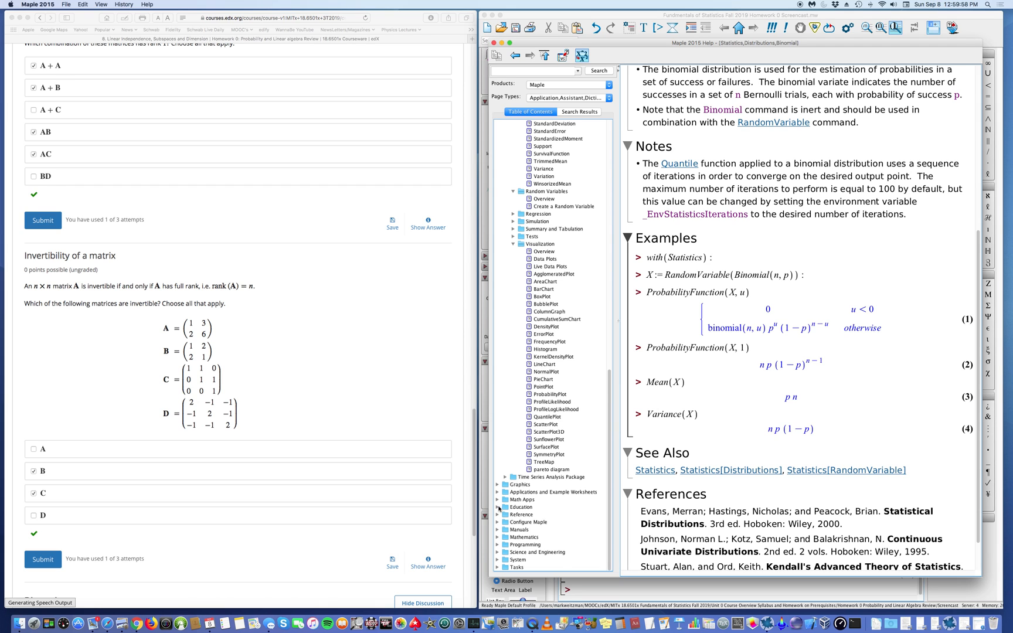
scroll(557, 452, "up", 15)
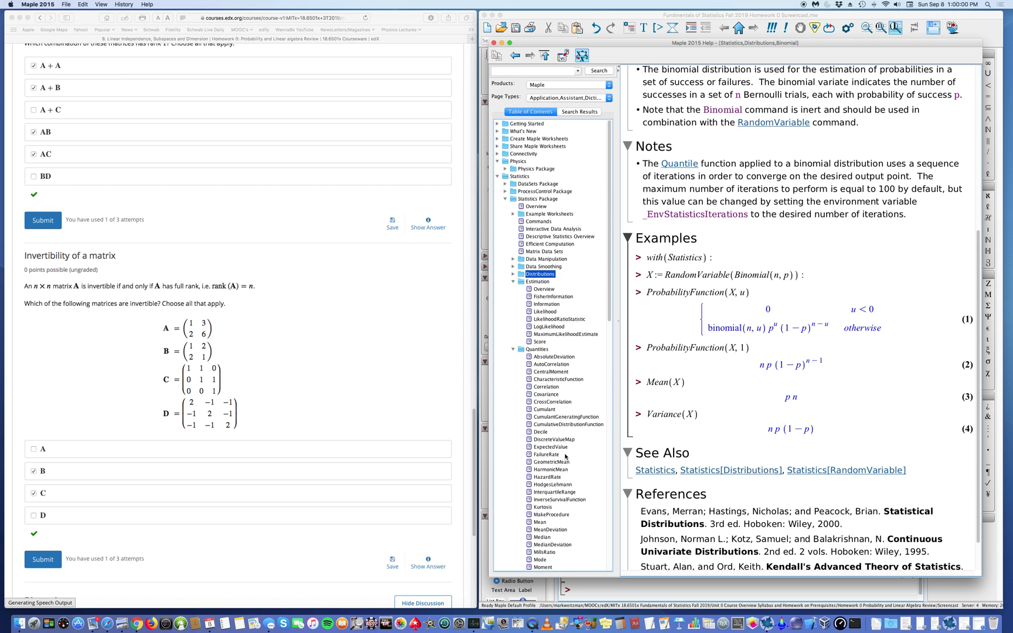
scroll(559, 261, "down", 15)
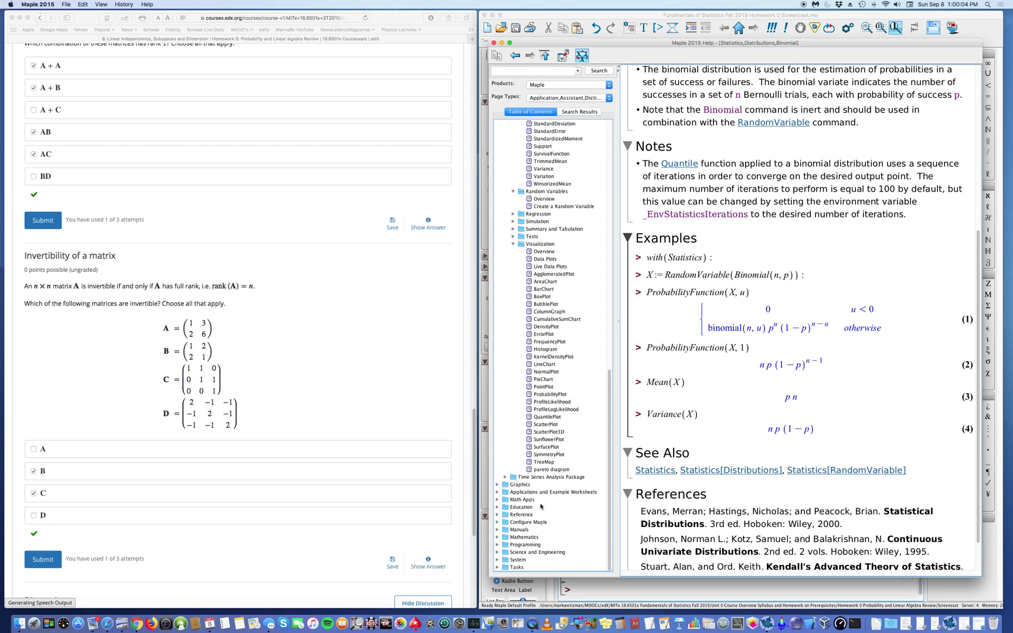
Step: Expand the Mathematics category in the help contents and browse its topics
left_click(498, 537)
scroll(553, 333, "down", 10)
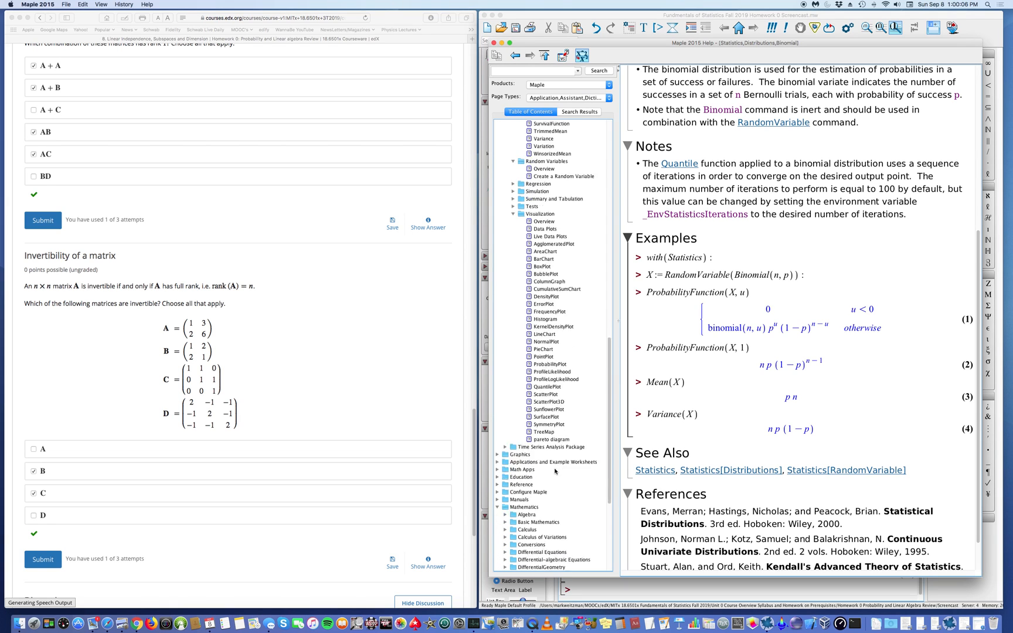